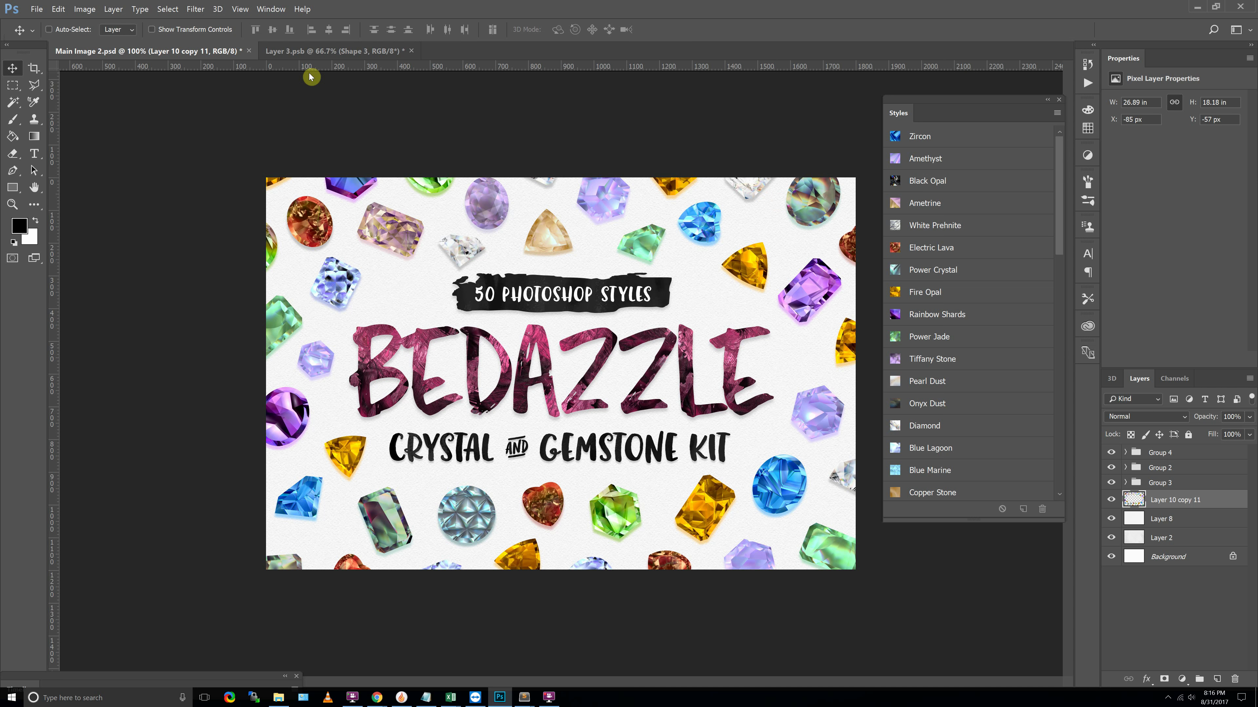
Step: Switch to the Layer 3.psb poster and select the anchor shape, undoing its trial move
click(364, 51)
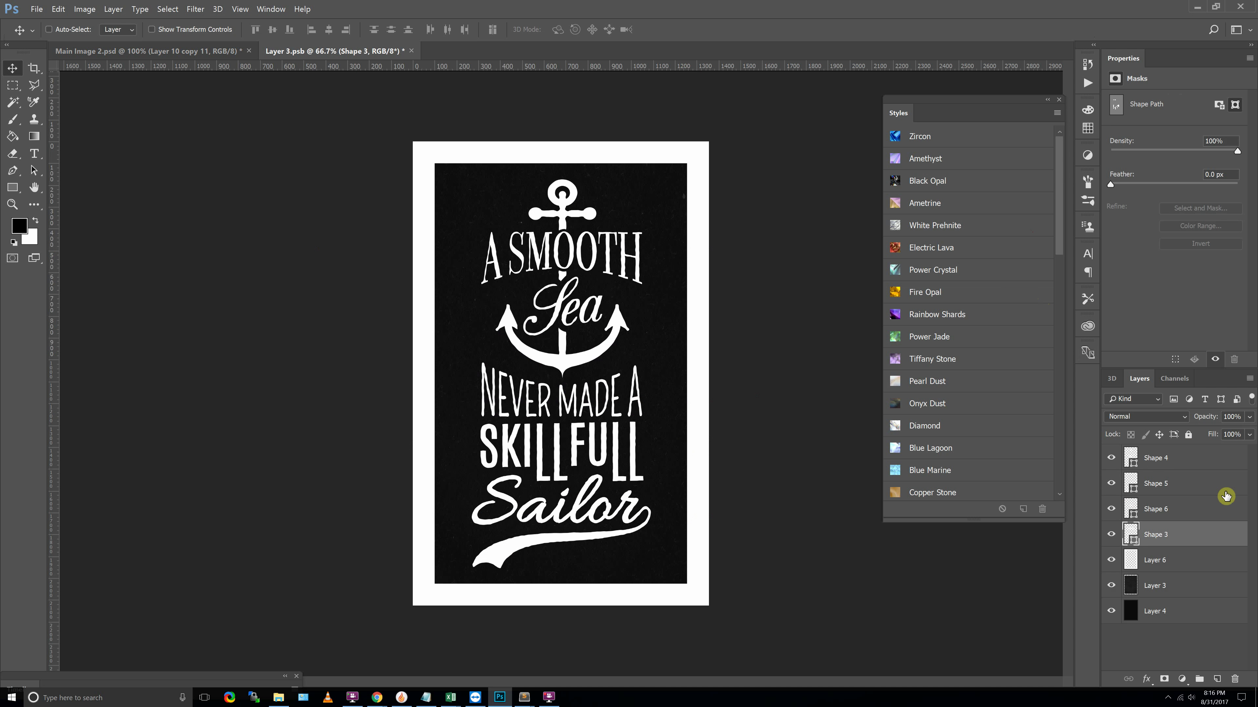
click(1145, 562)
click(1110, 560)
click(1110, 559)
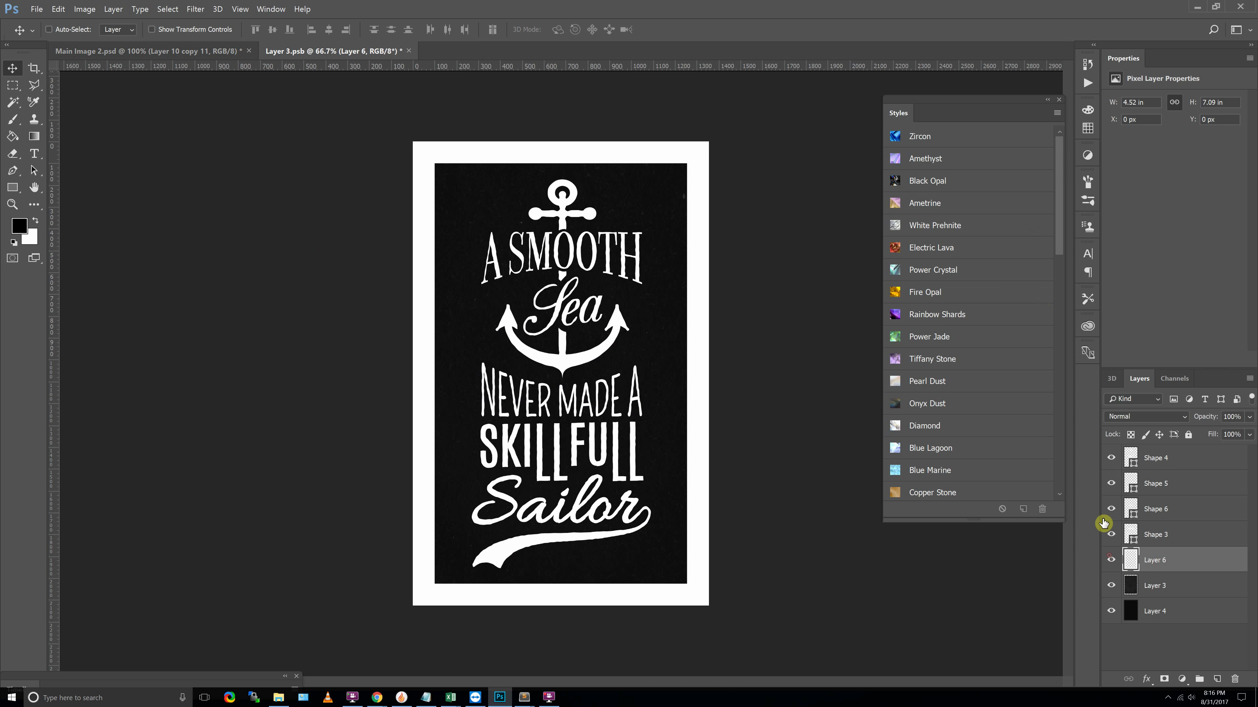
drag(563, 205, 655, 215)
key(ctrl+z)
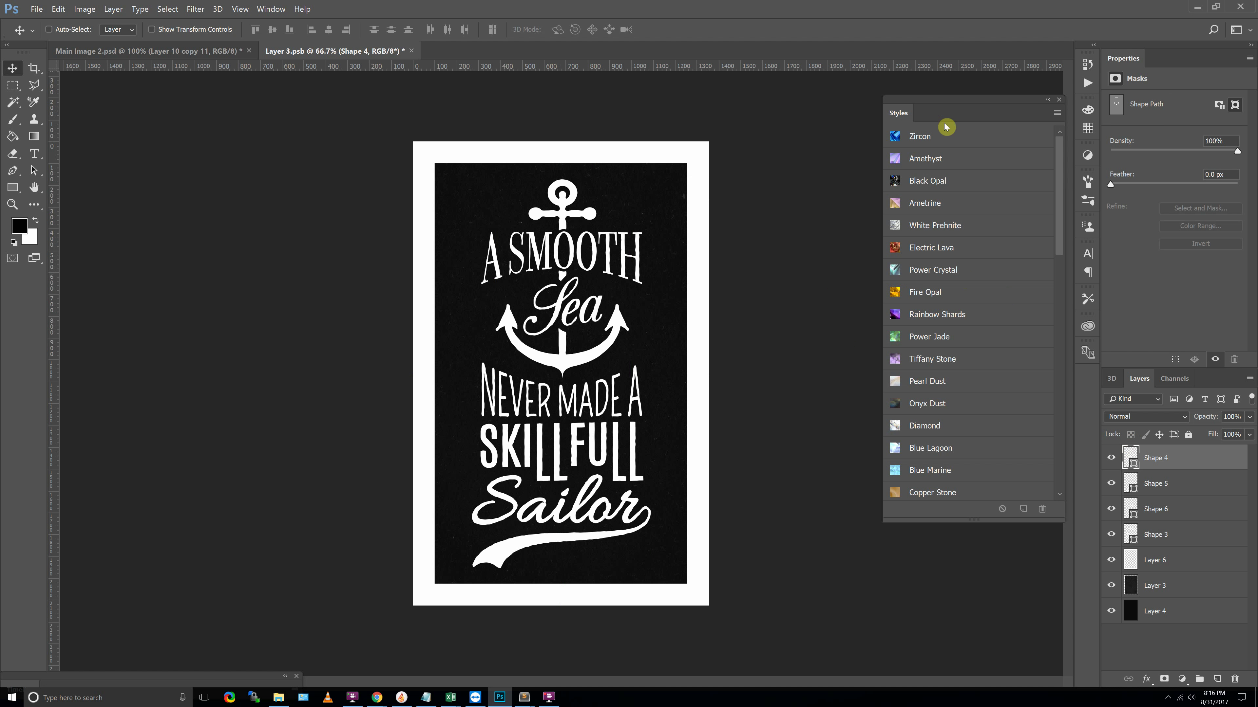
Step: Widen the Styles panel and move it closer to the poster
drag(882, 182, 829, 181)
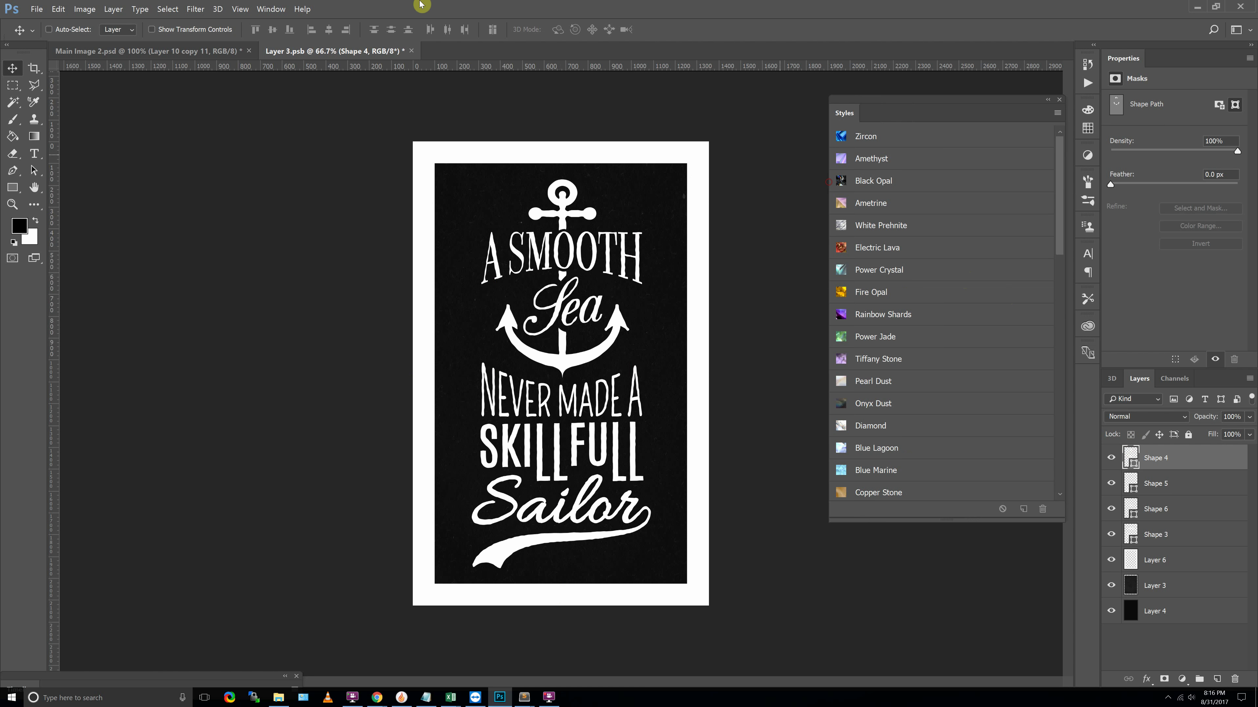
click(271, 9)
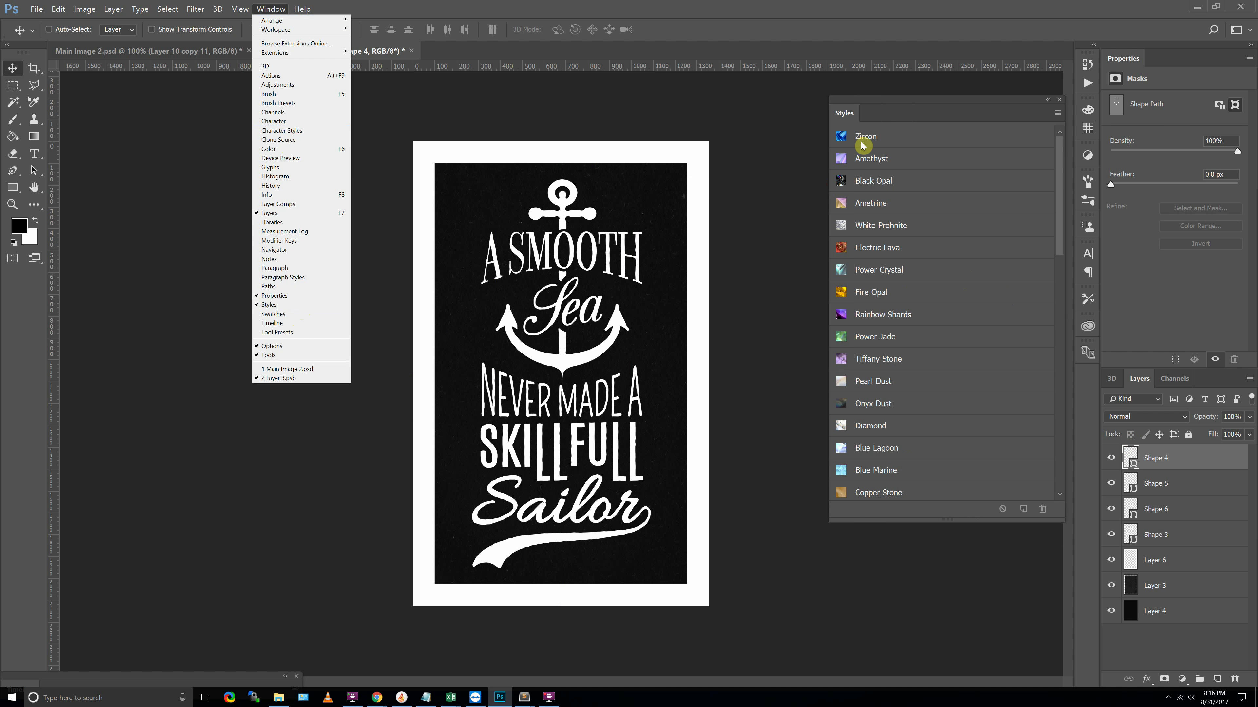
click(968, 101)
drag(974, 99, 946, 89)
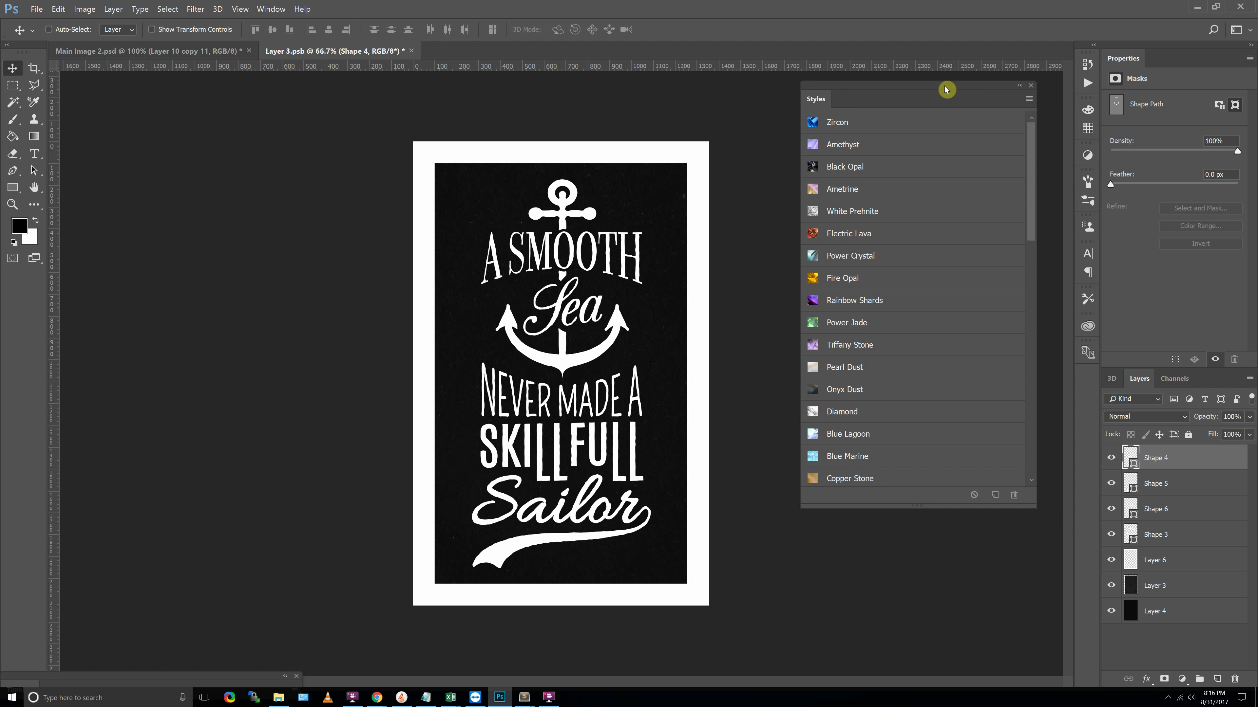
click(271, 9)
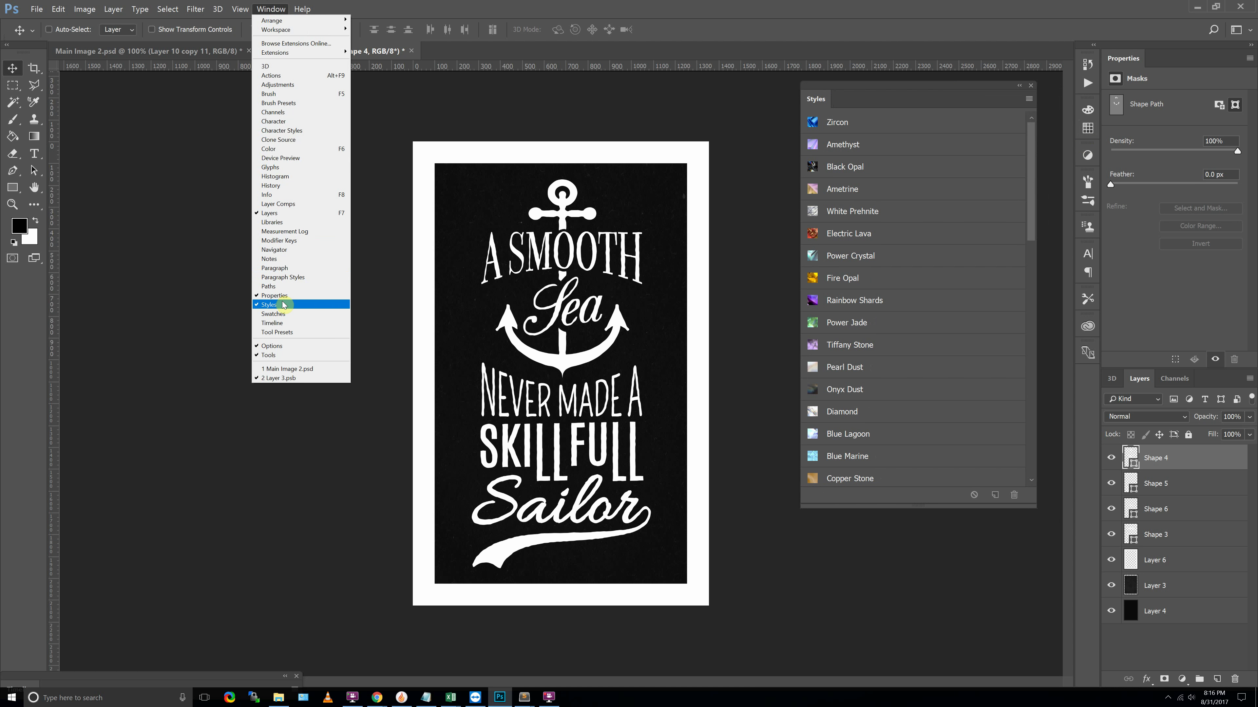
click(830, 4)
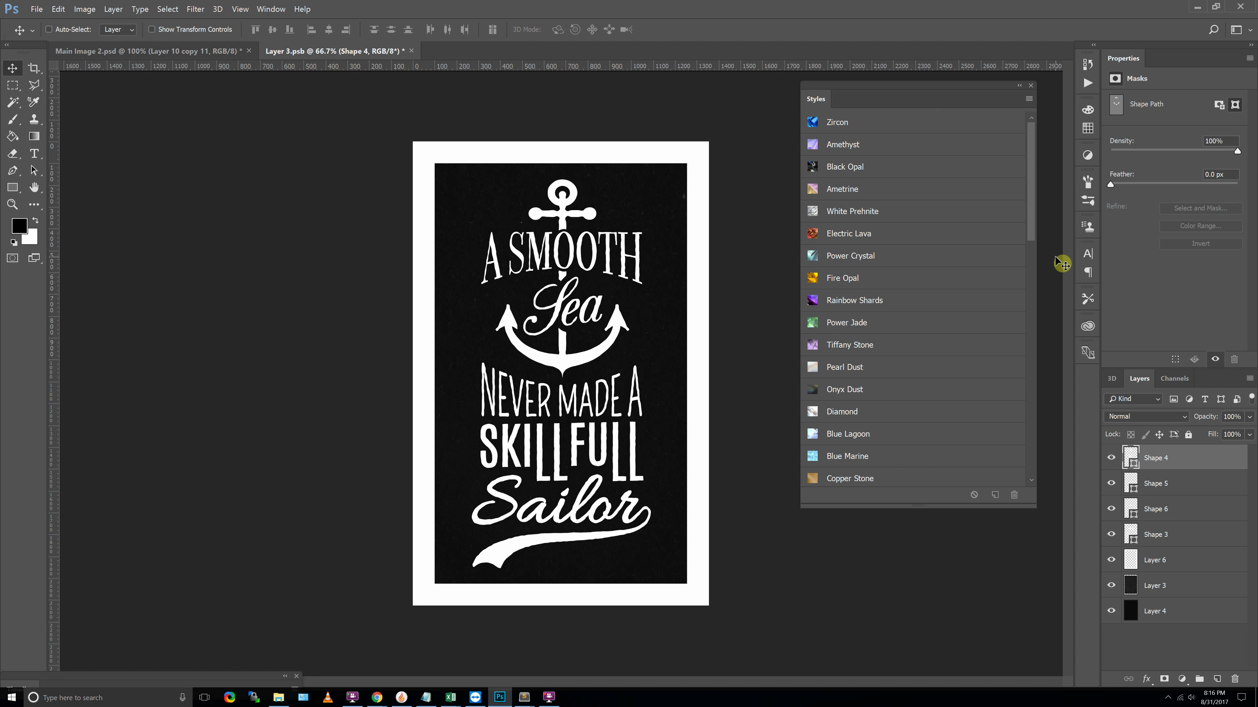
click(1029, 99)
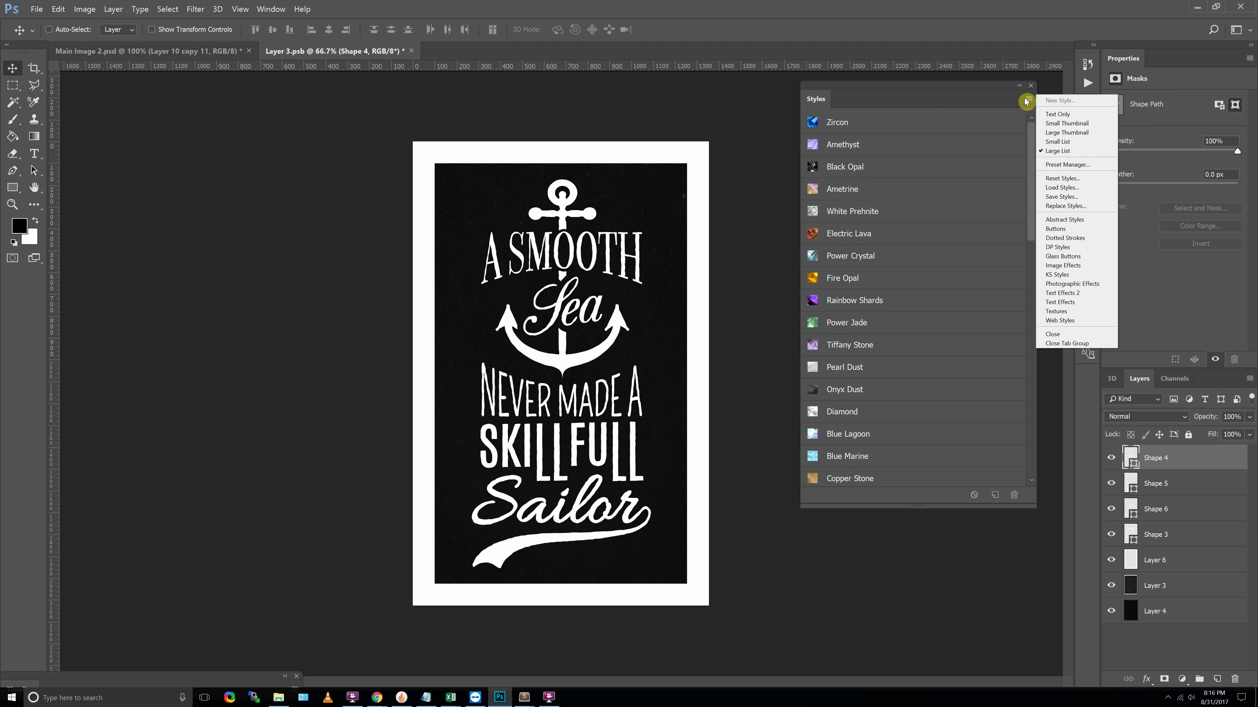
click(1028, 99)
click(1031, 101)
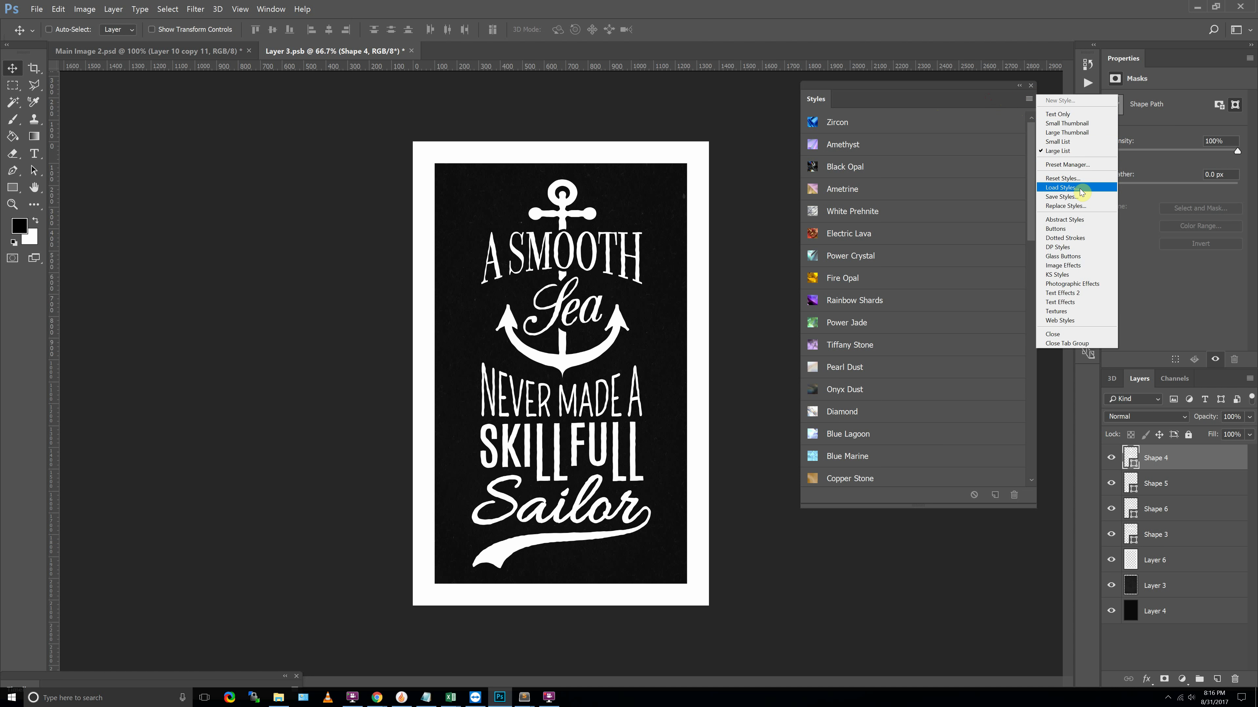
click(949, 95)
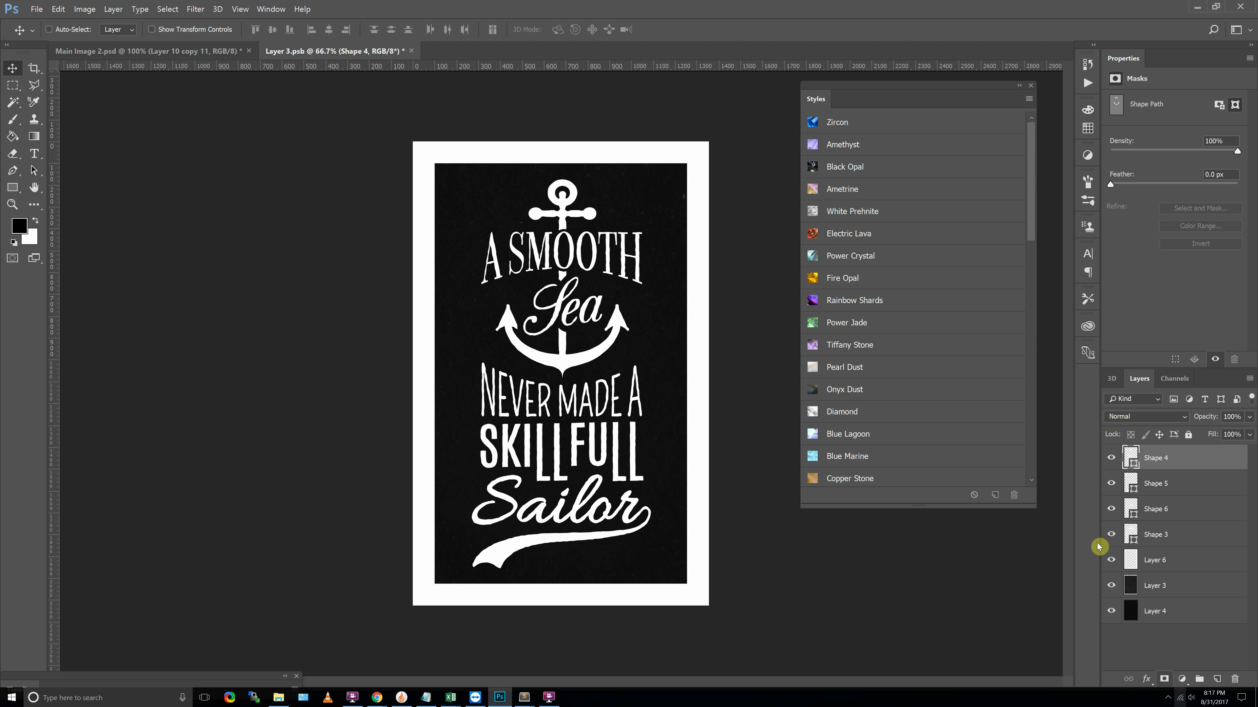
Step: Apply the Zircon style to the anchor and open its Pattern Overlay settings, clear of the artwork
click(859, 124)
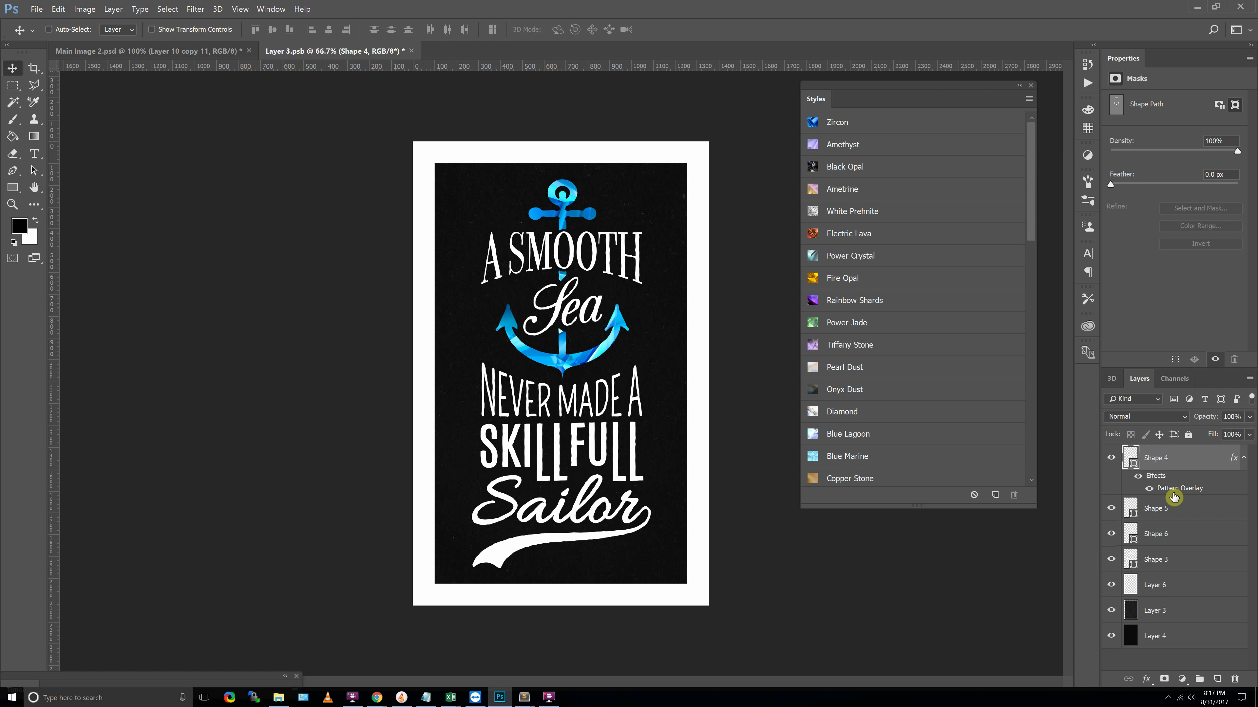
double_click(1129, 486)
drag(836, 123, 971, 133)
Step: Try the anchor's pattern overlay at progressively smaller scales: 100, 50, 25, 10, 5 and 2%
drag(1043, 248, 944, 246)
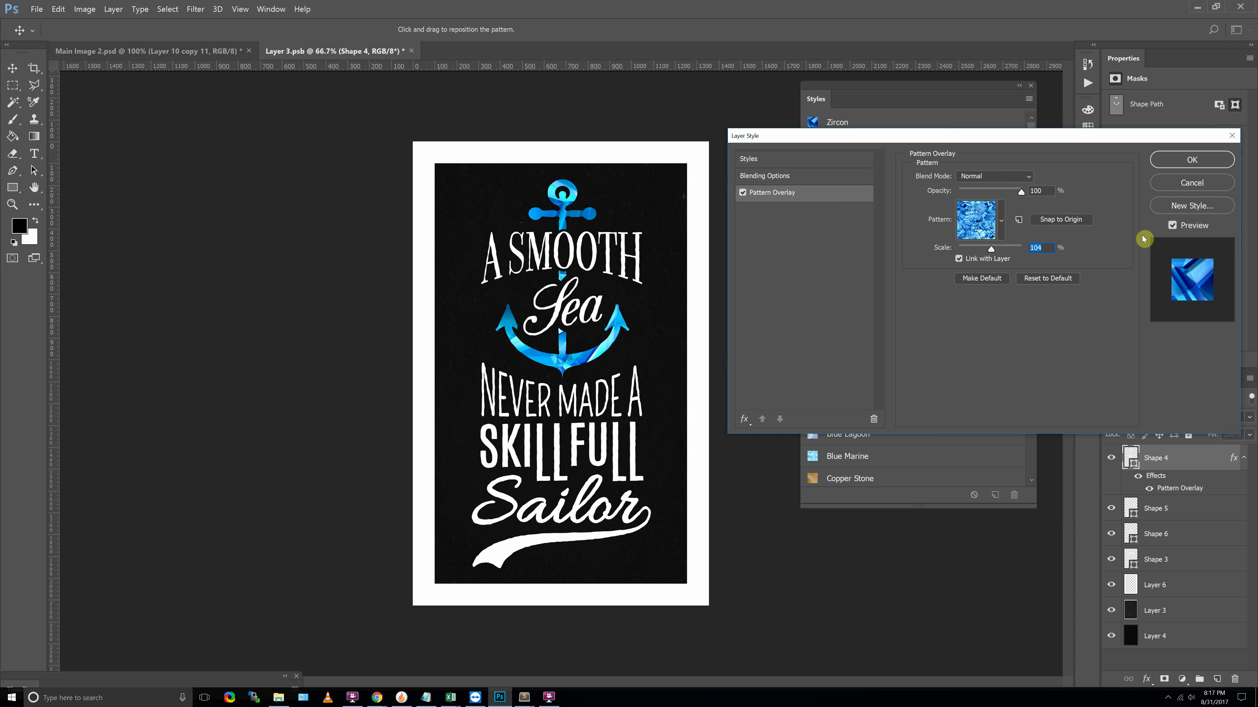
text(100)
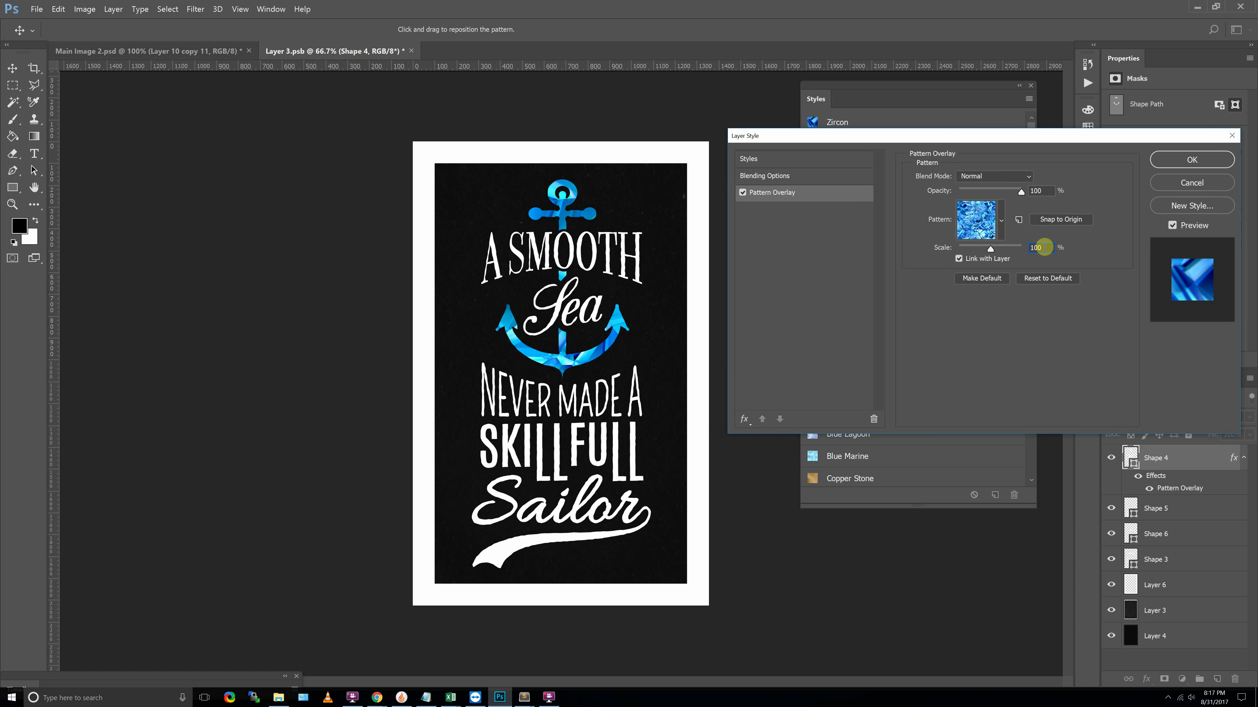
drag(1043, 248, 1014, 244)
text(50)
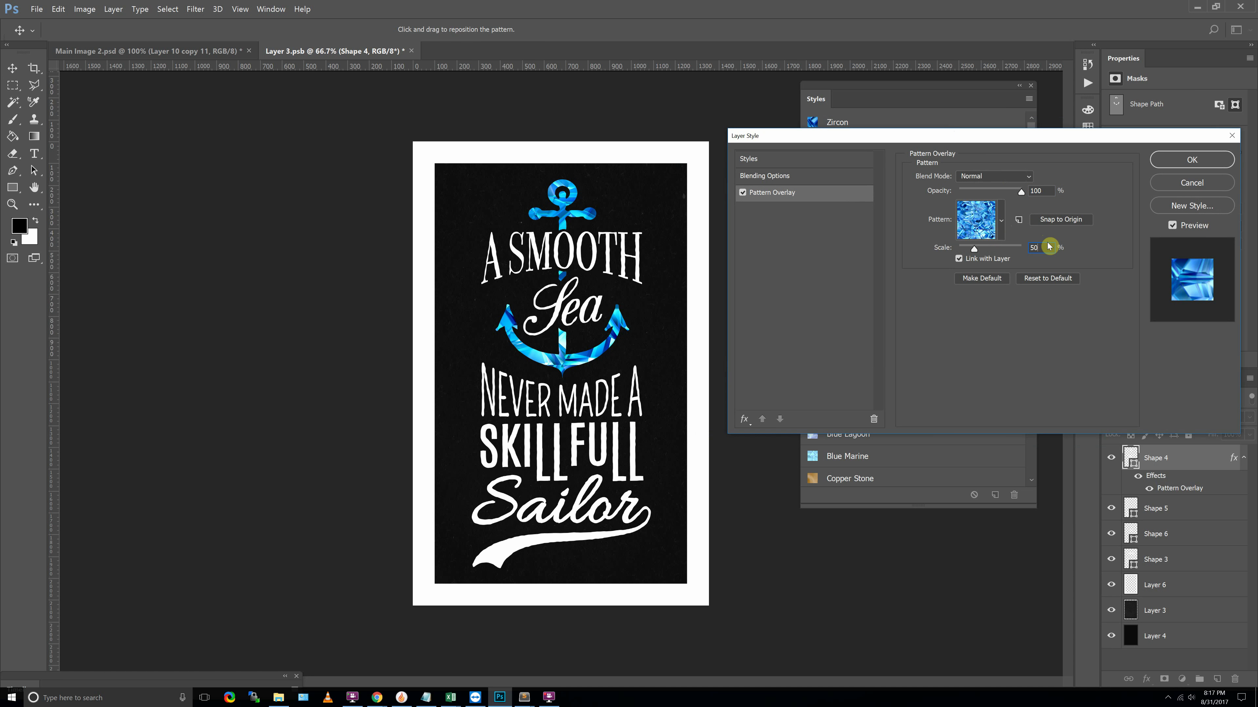
text(25)
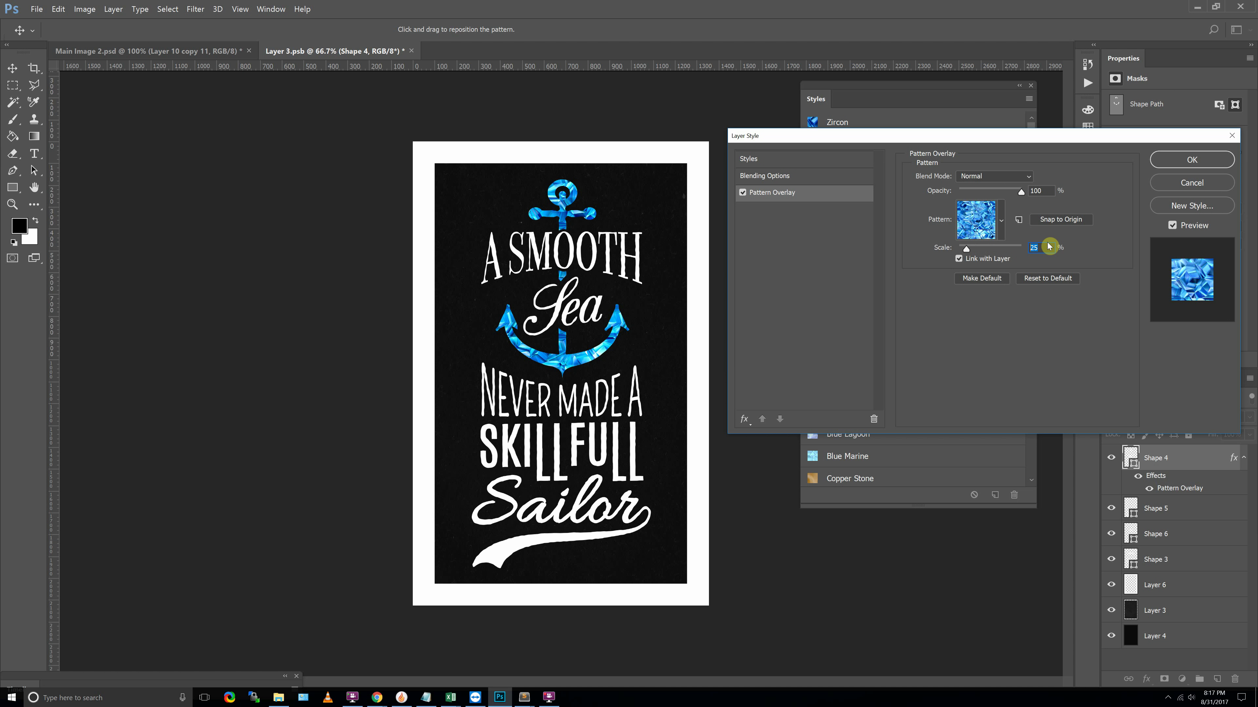
text(10)
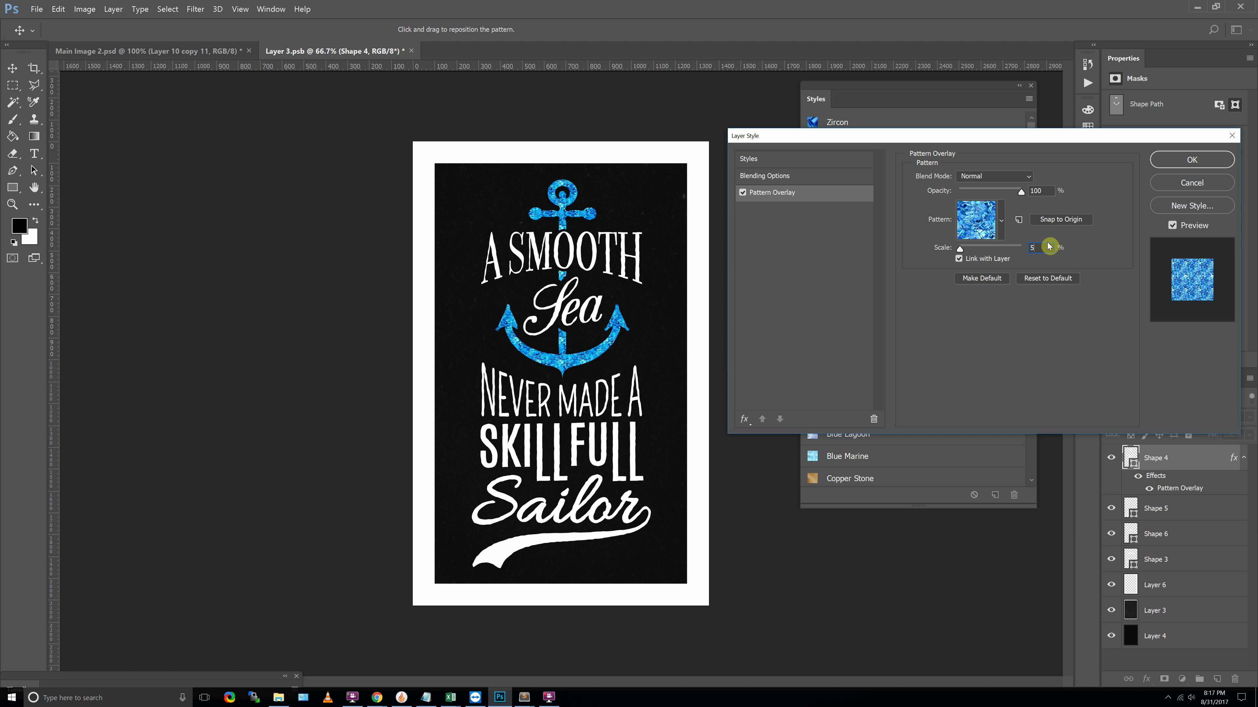
text(2)
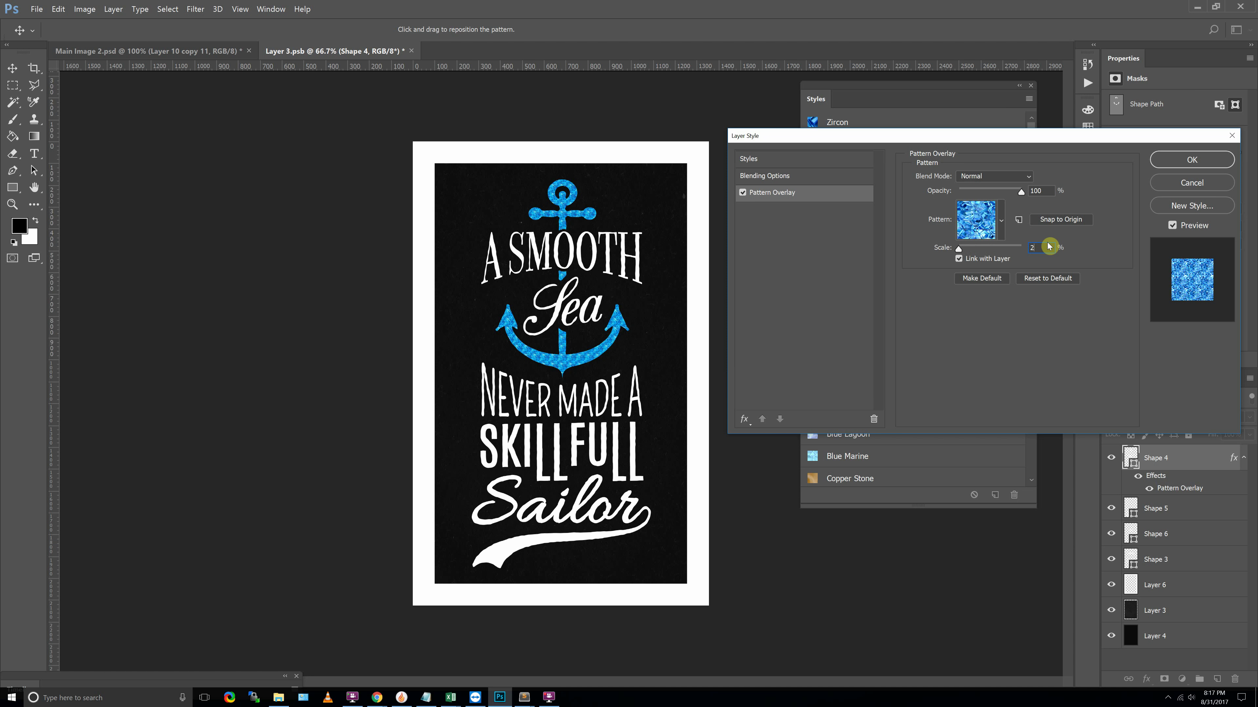
Step: Try the anchor's pattern scale at 100% and 150%, and inspect the enlarged pattern up close for quality
key(shift+Left)
text(100)
key(shift+Left)
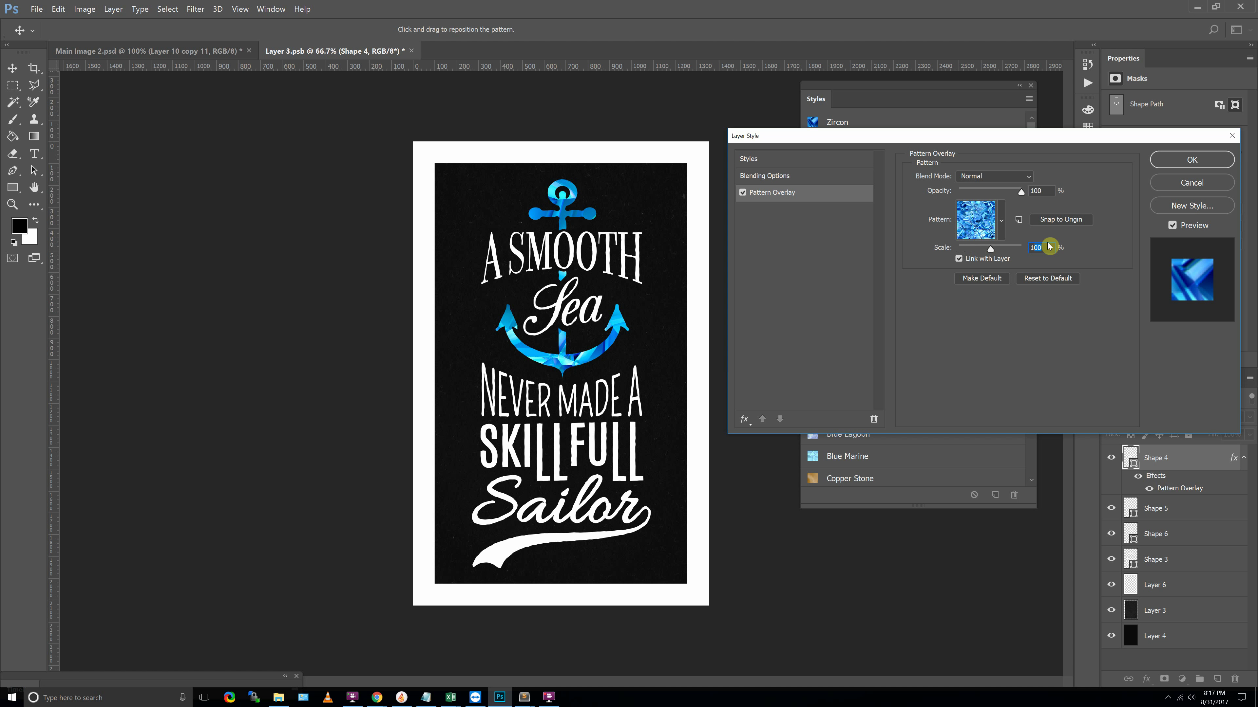
text(150)
key(ctrl+plus)
key(ctrl+plus)
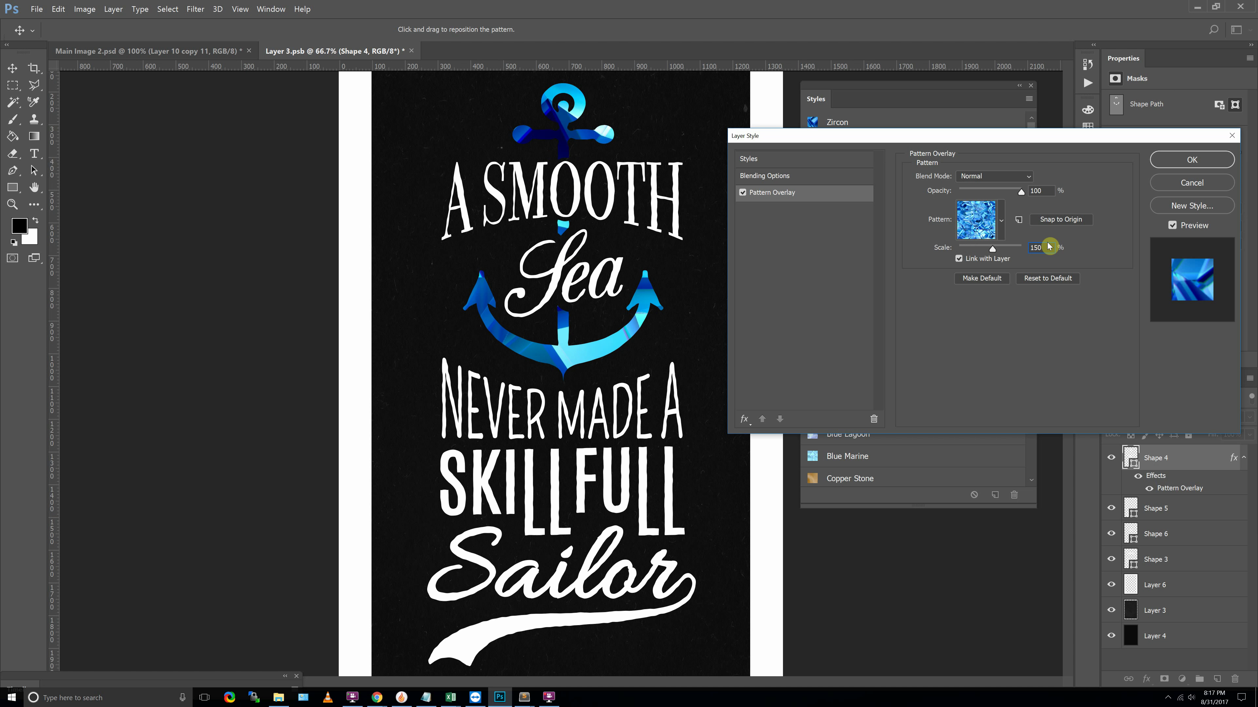
key(ctrl+plus)
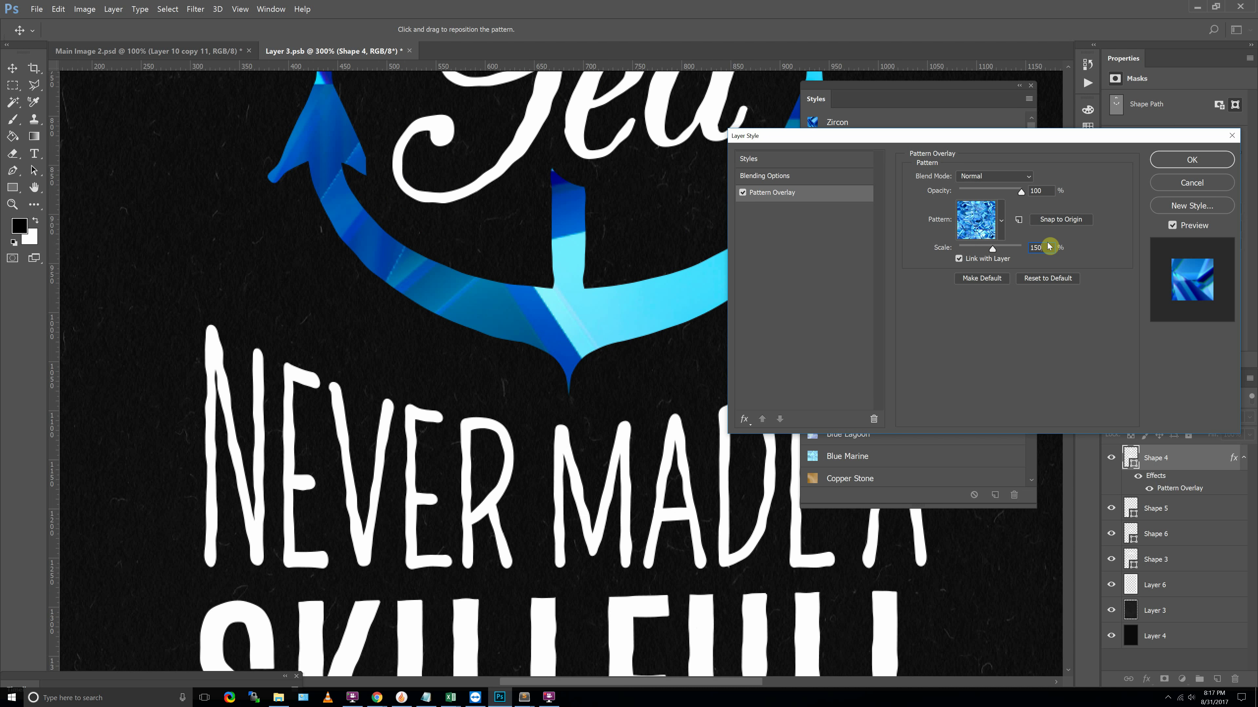
key(ctrl+minus)
key(ctrl+minus)
key(ctrl+minus)
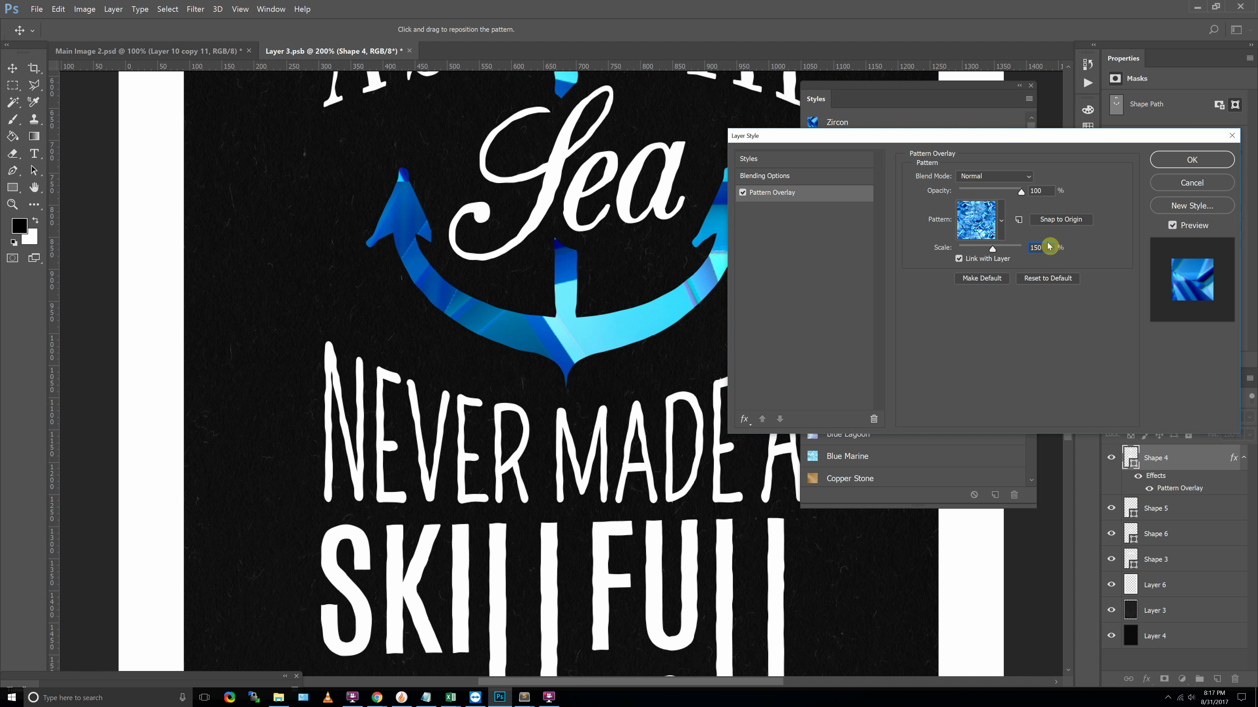
Step: Try a 90% pattern scale on the anchor and inspect its sharpness up close
key(shift+Left)
key(shift+Left)
key(shift+Left)
text(90)
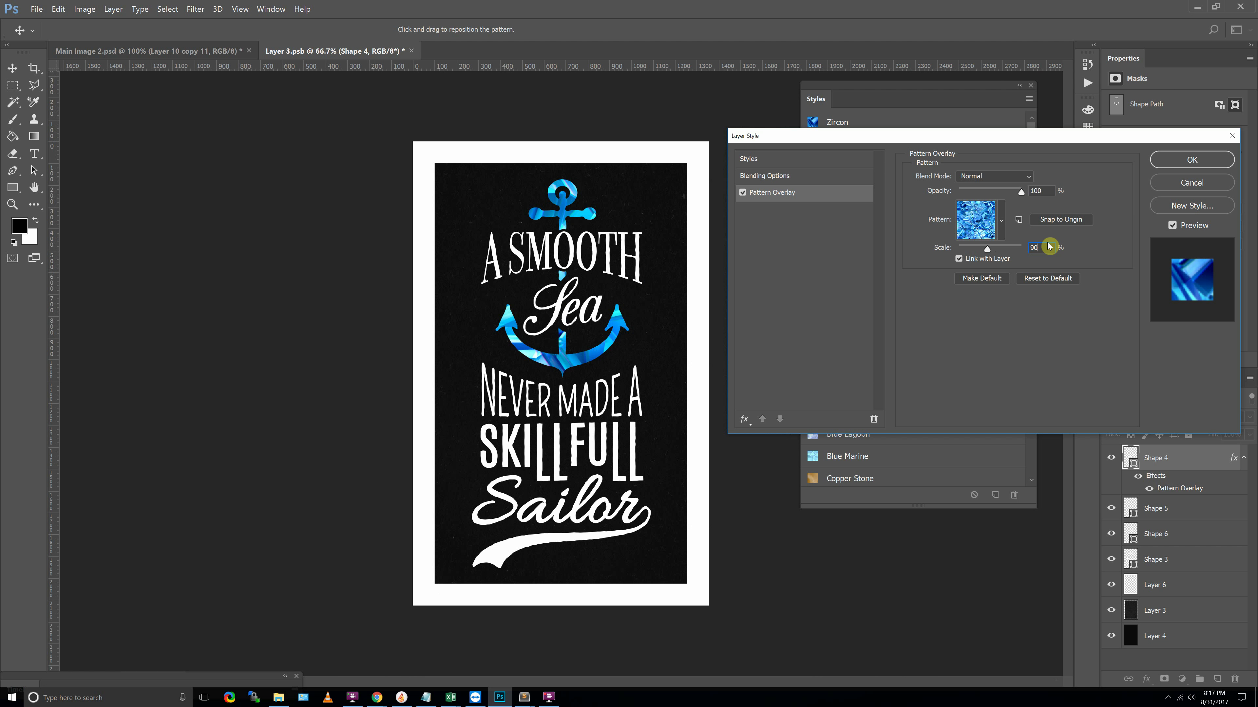
key(ctrl+plus)
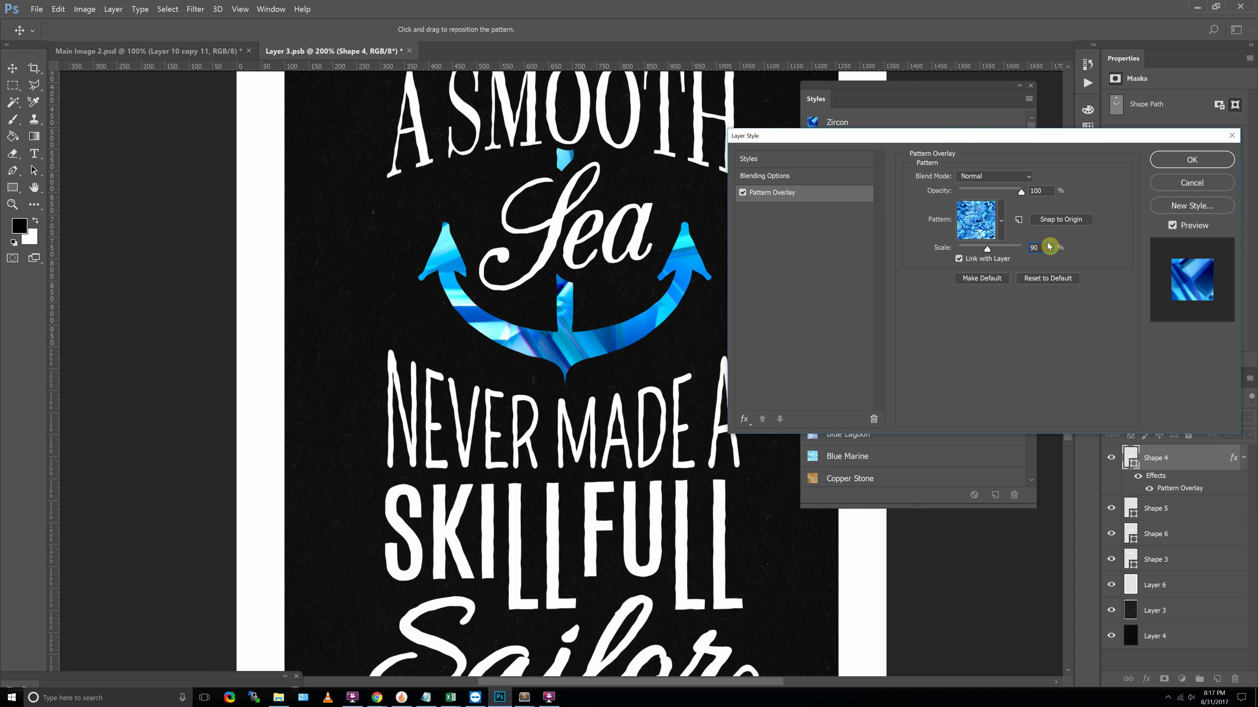
key(ctrl+minus)
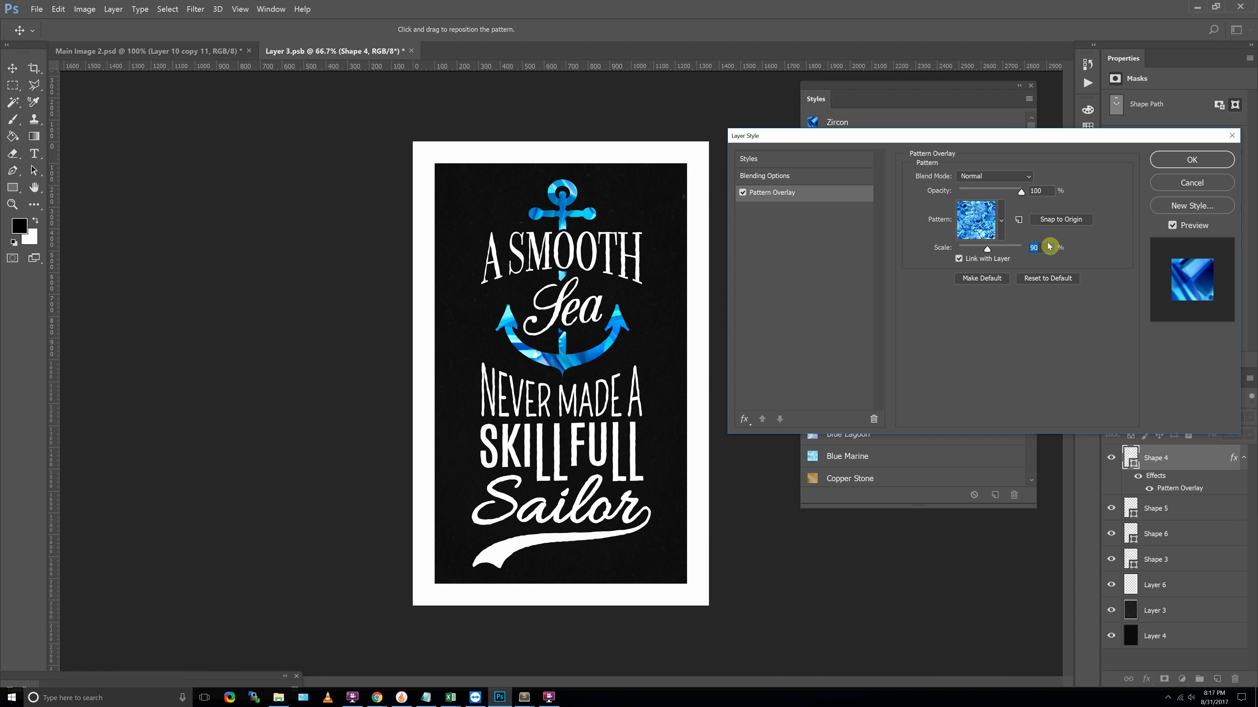
Step: Compare a 50% pattern scale on the anchor, set the scale to 25%, and accept the layer style
text(50)
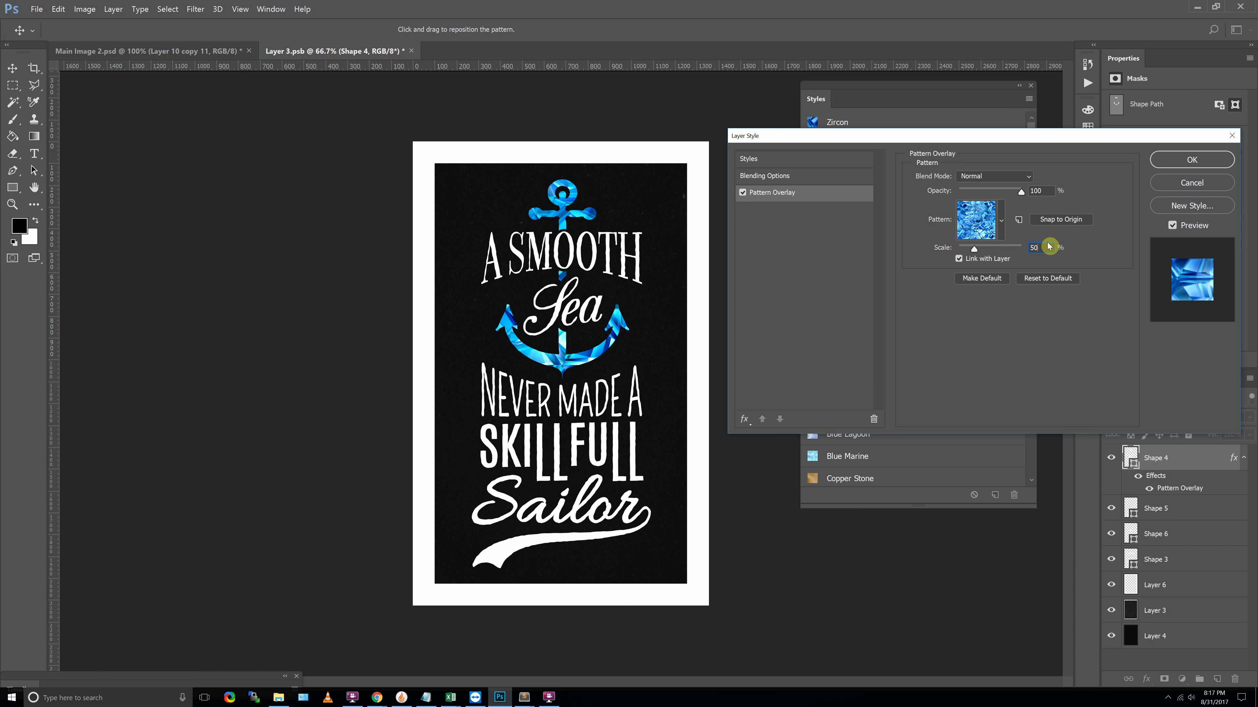
text(25)
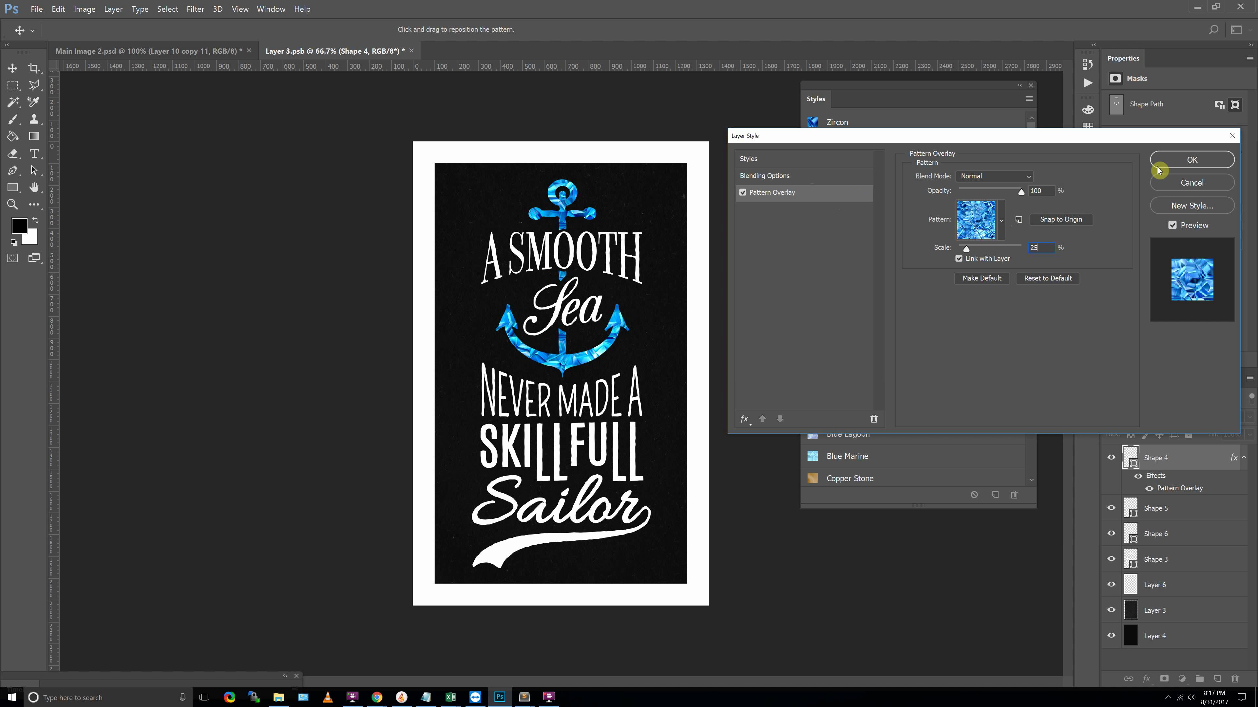
click(1205, 161)
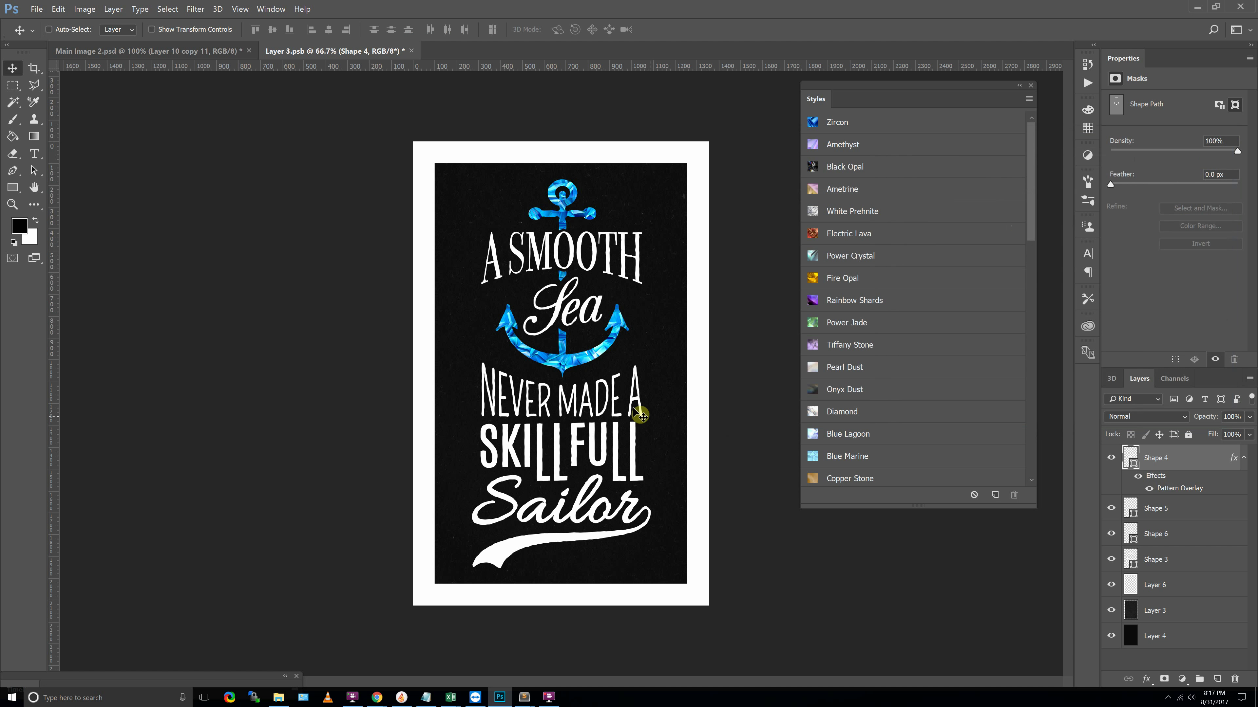
Step: Select the Shape 3 lettering layer and open its layer style settings on the preset styles
key(ctrl)
ctrl+click(599, 256)
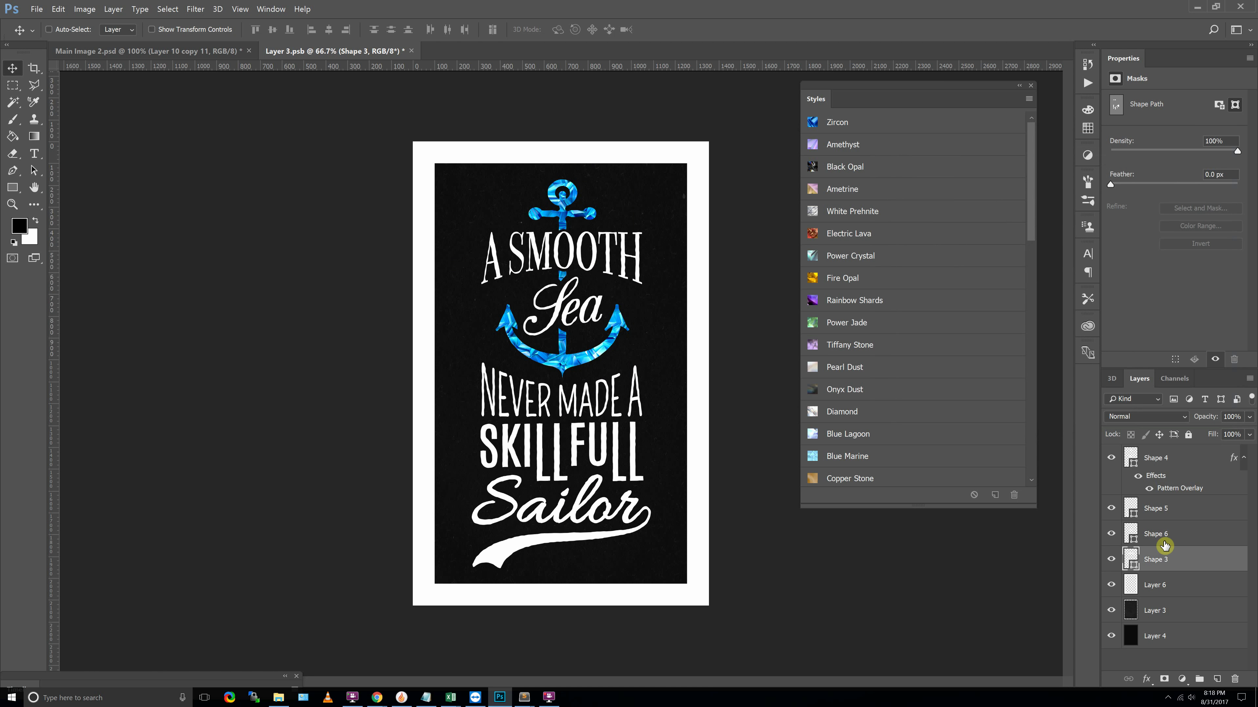
right_click(1153, 560)
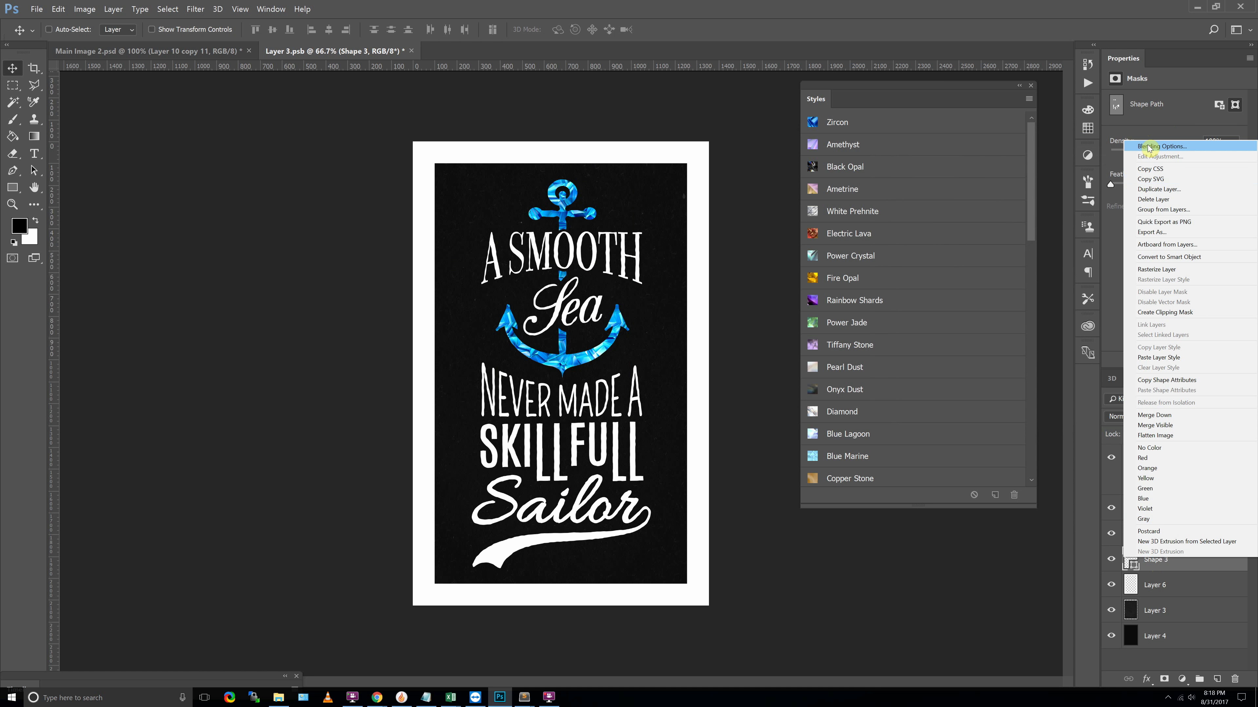
click(1157, 571)
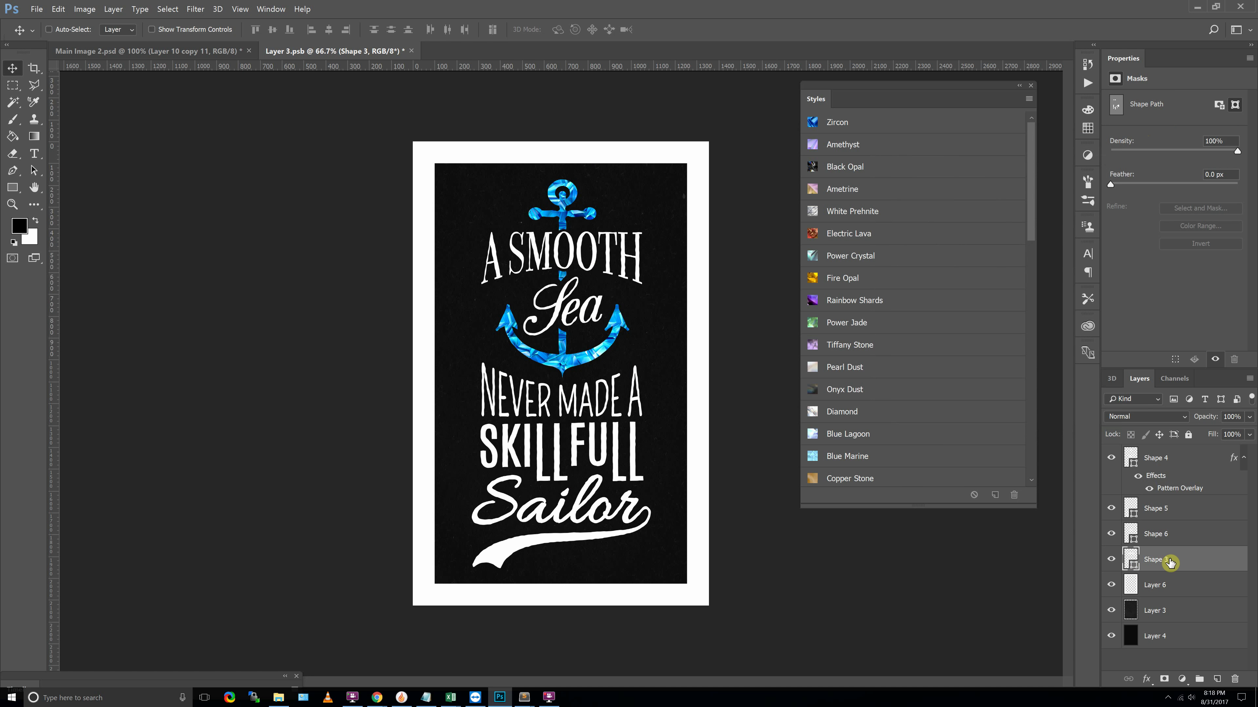
right_click(1169, 562)
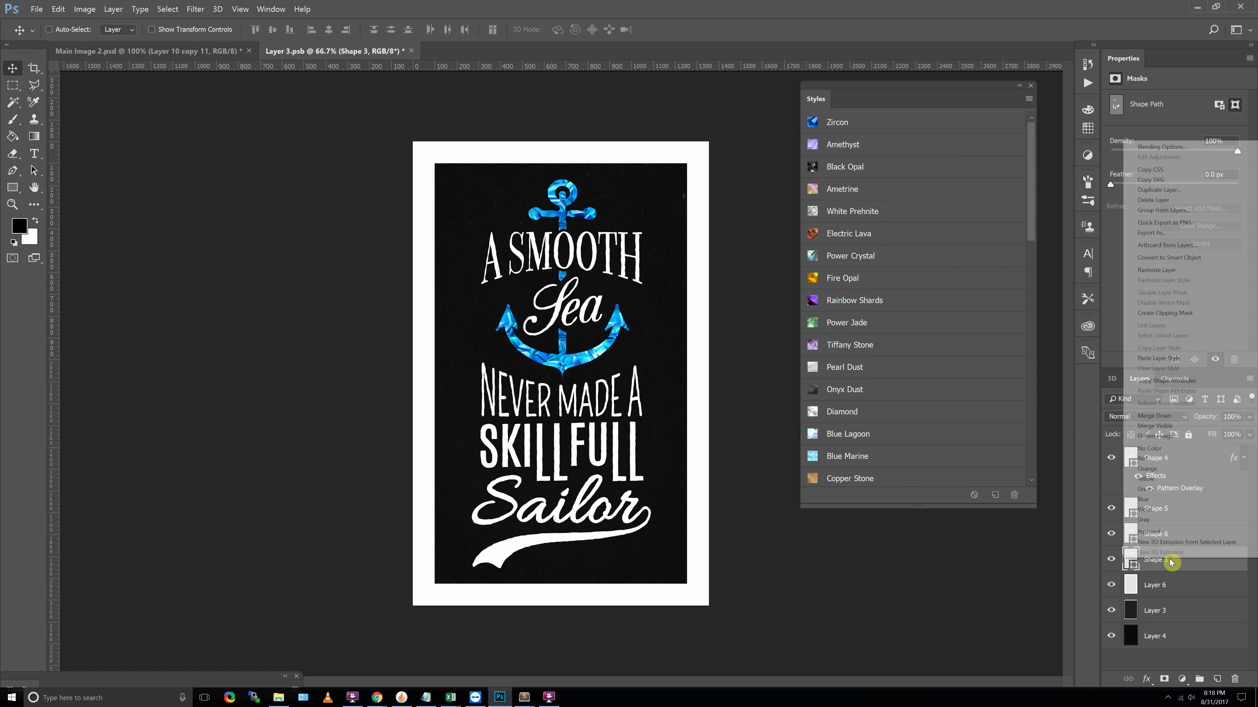
click(1177, 149)
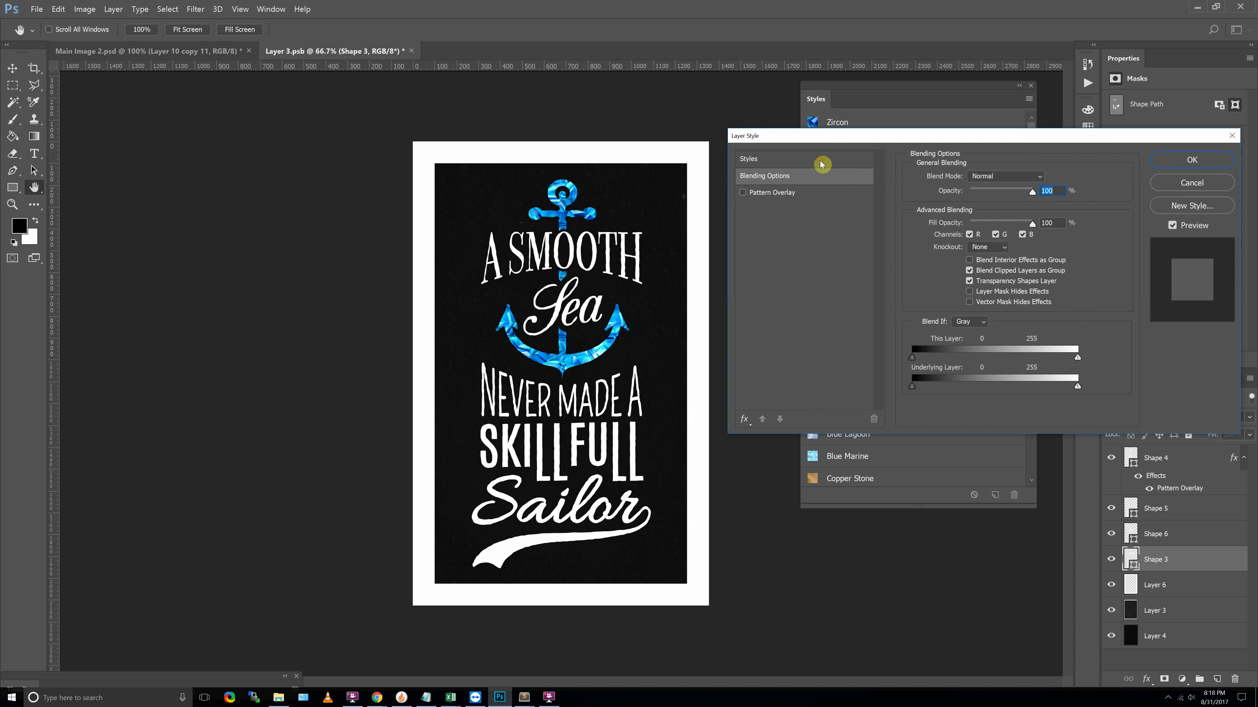
click(777, 151)
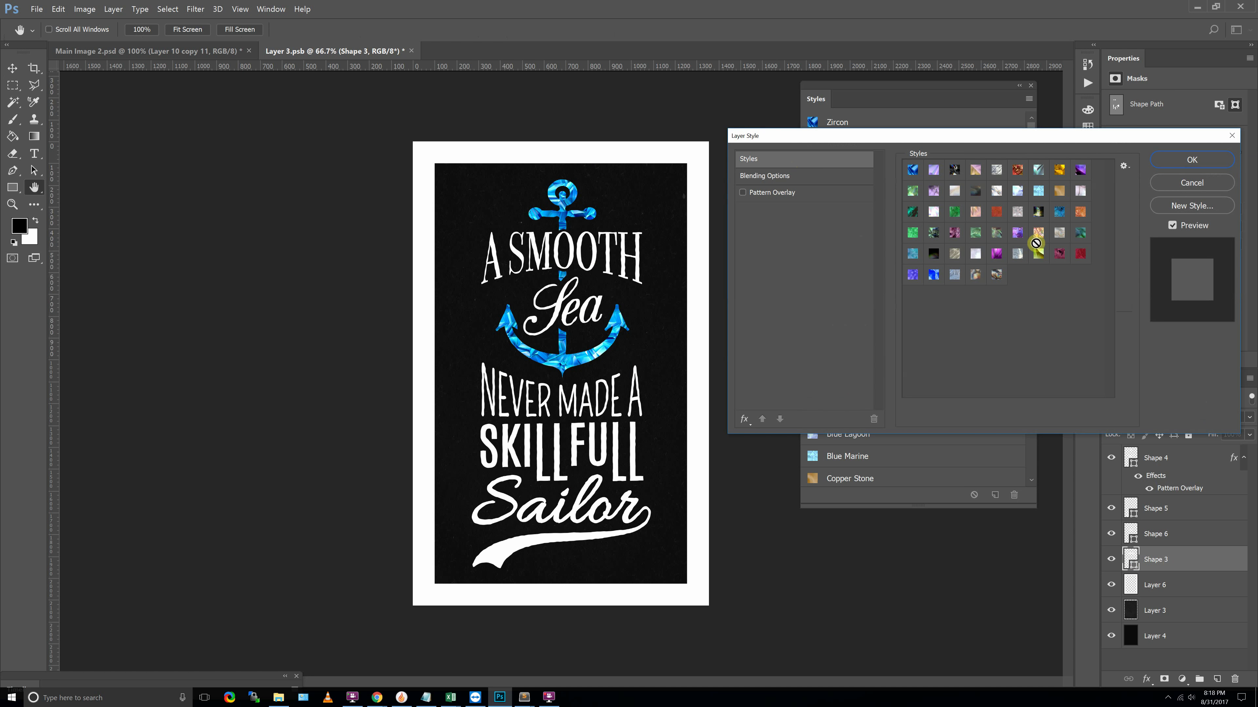
Step: Try Amethyst, Ametrine, a yellow-green stone and Power Jade on the Shape 3 lettering, comparing them with Fire Opal
click(934, 171)
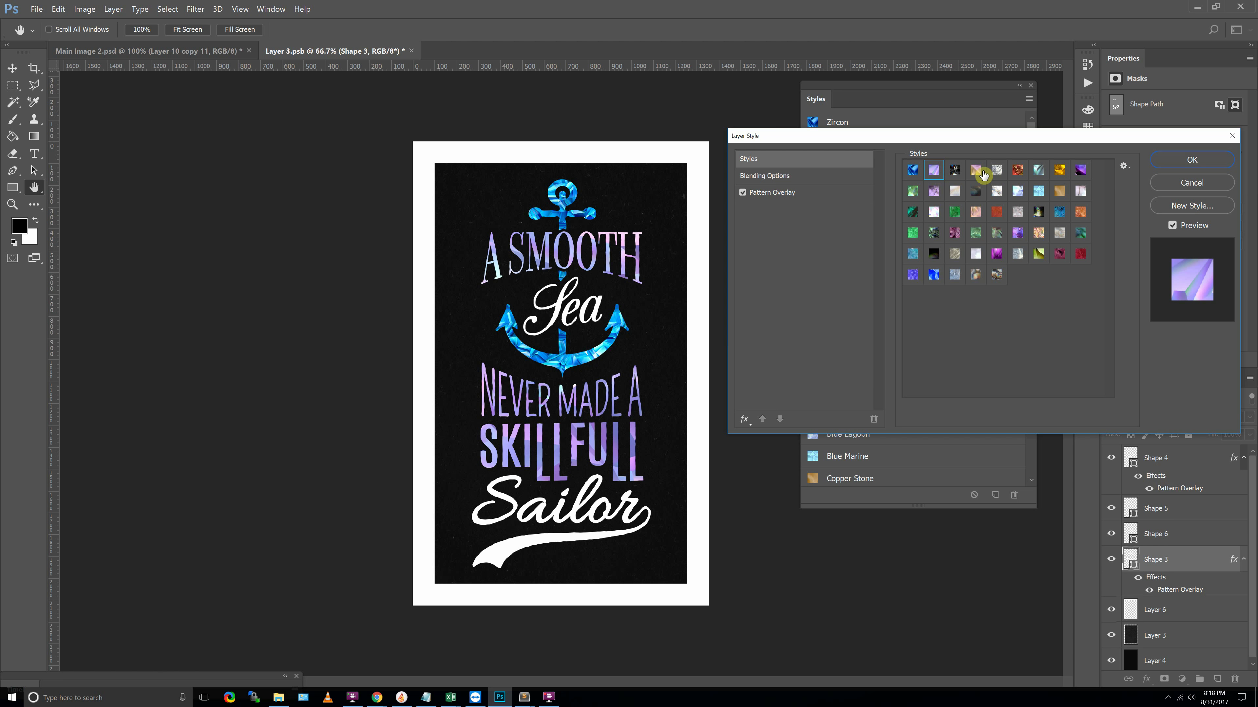
click(975, 170)
click(1051, 170)
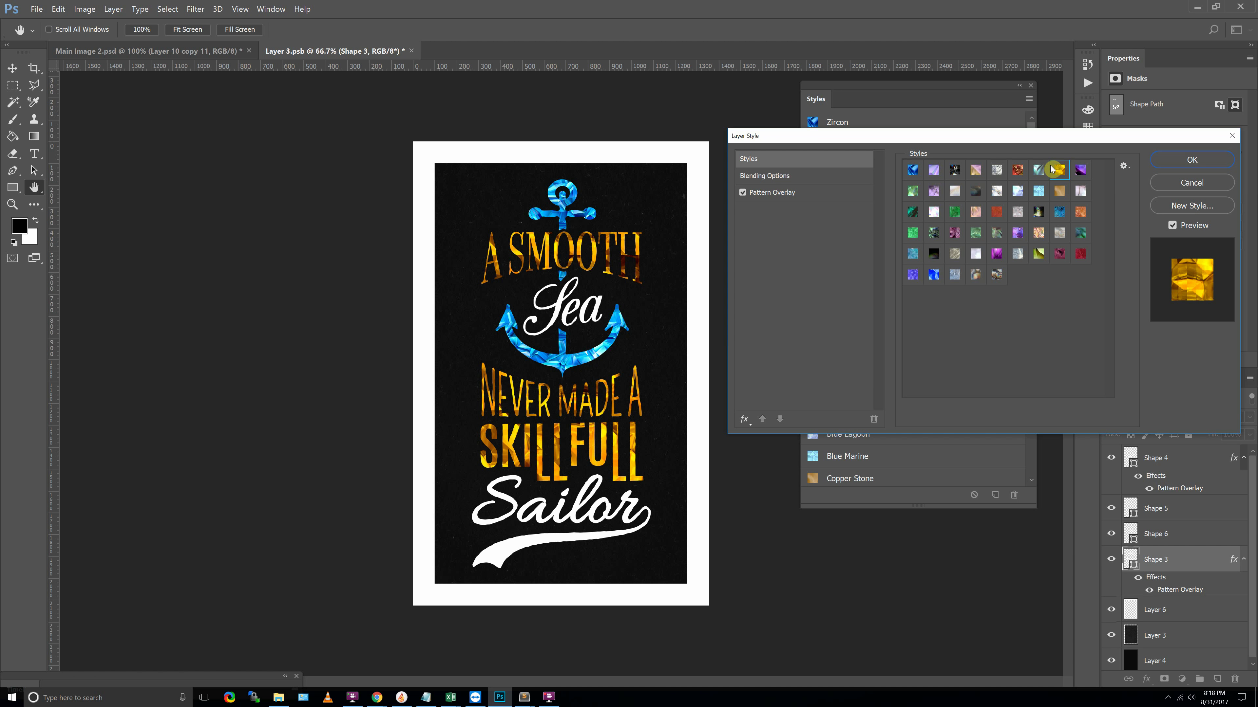
click(1038, 254)
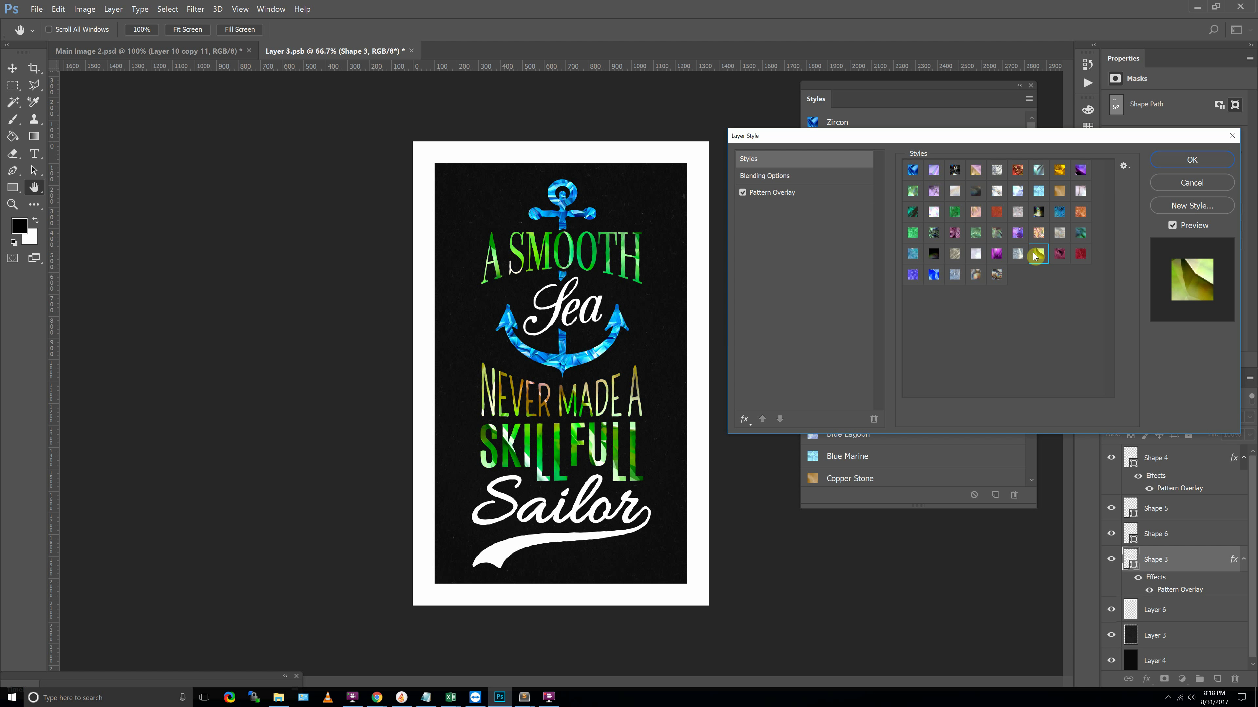
click(1059, 173)
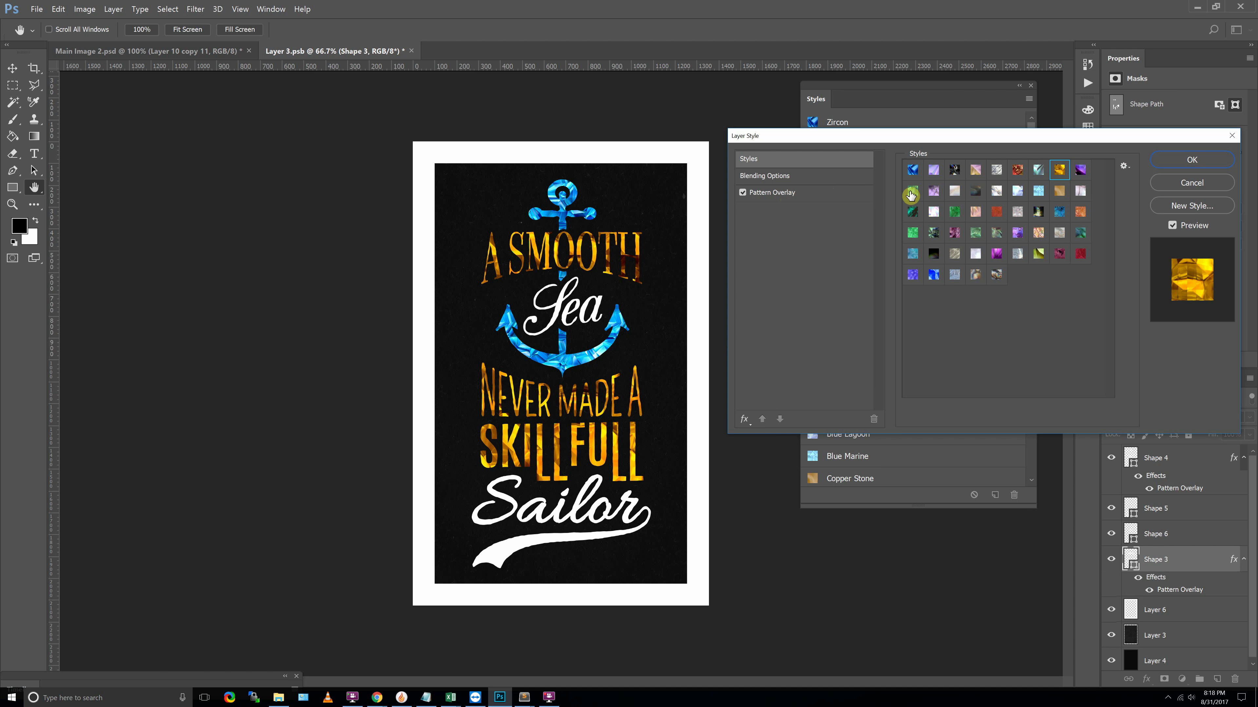
click(913, 190)
click(1059, 170)
Step: Try the lettering's Fire Opal pattern at 50, 25 and 5% scale, return it to 50%, and reposition the pattern
click(787, 192)
double_click(1049, 250)
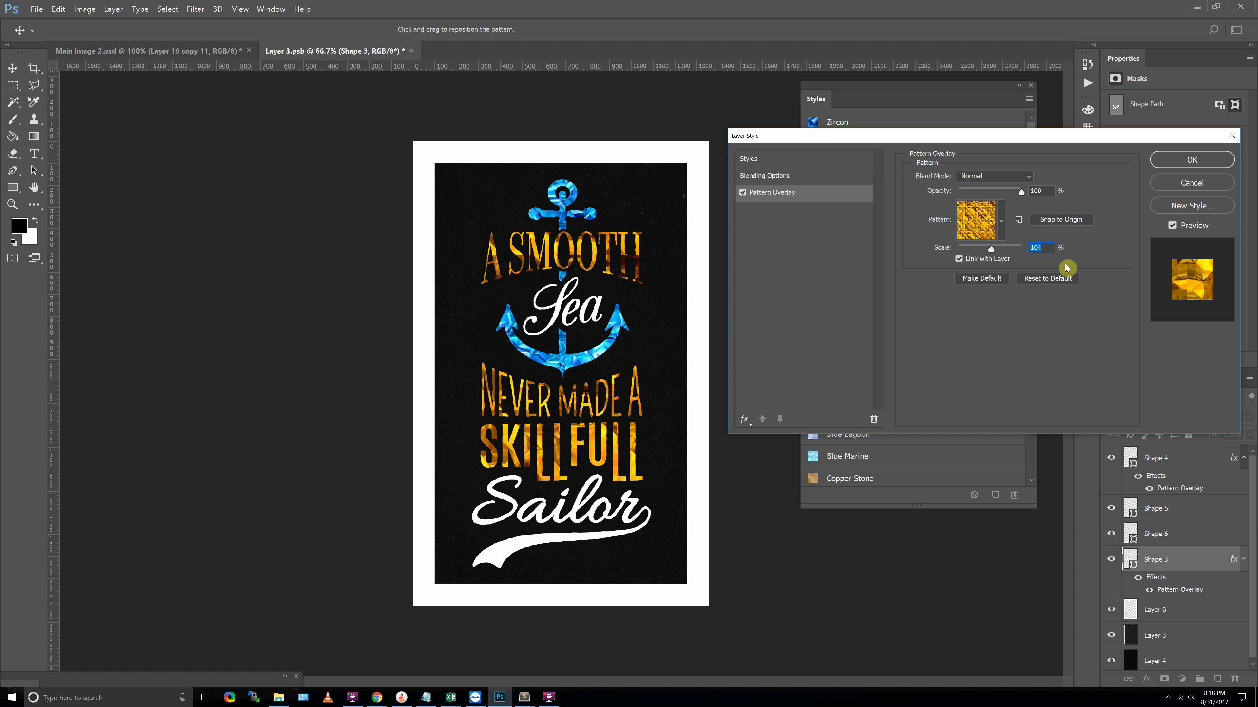
text(50)
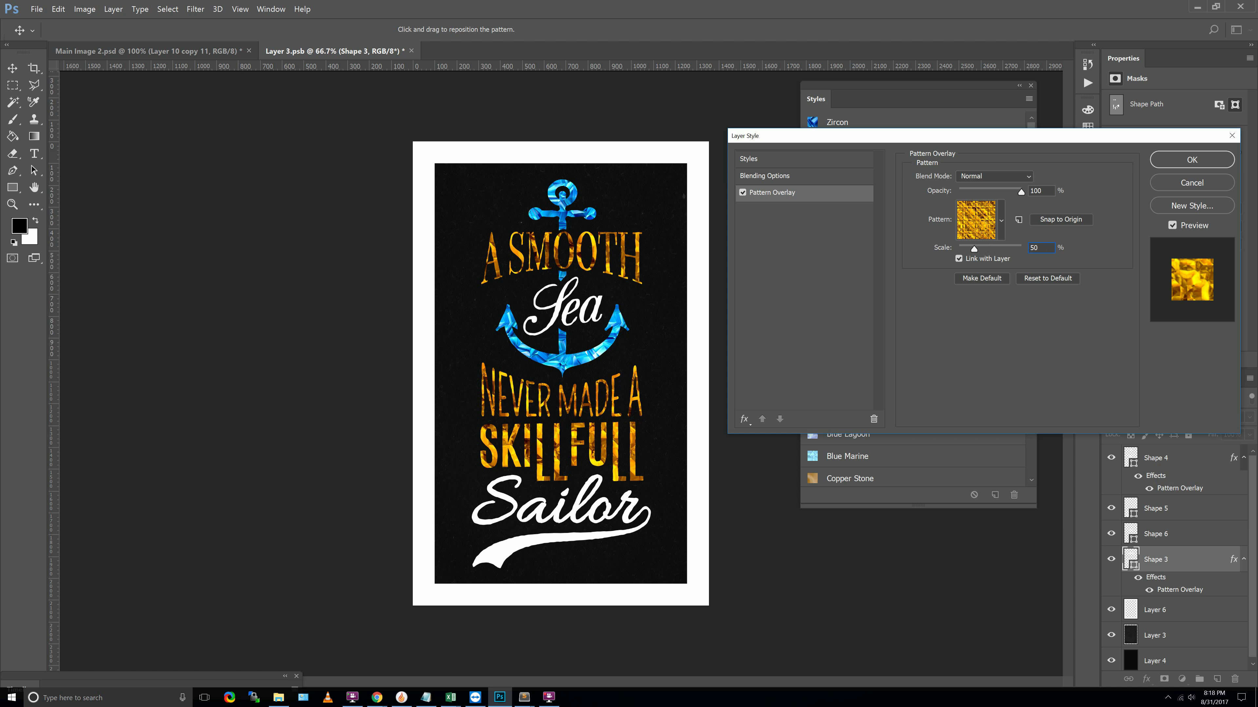
key(BackSpace)
key(BackSpace)
text(25)
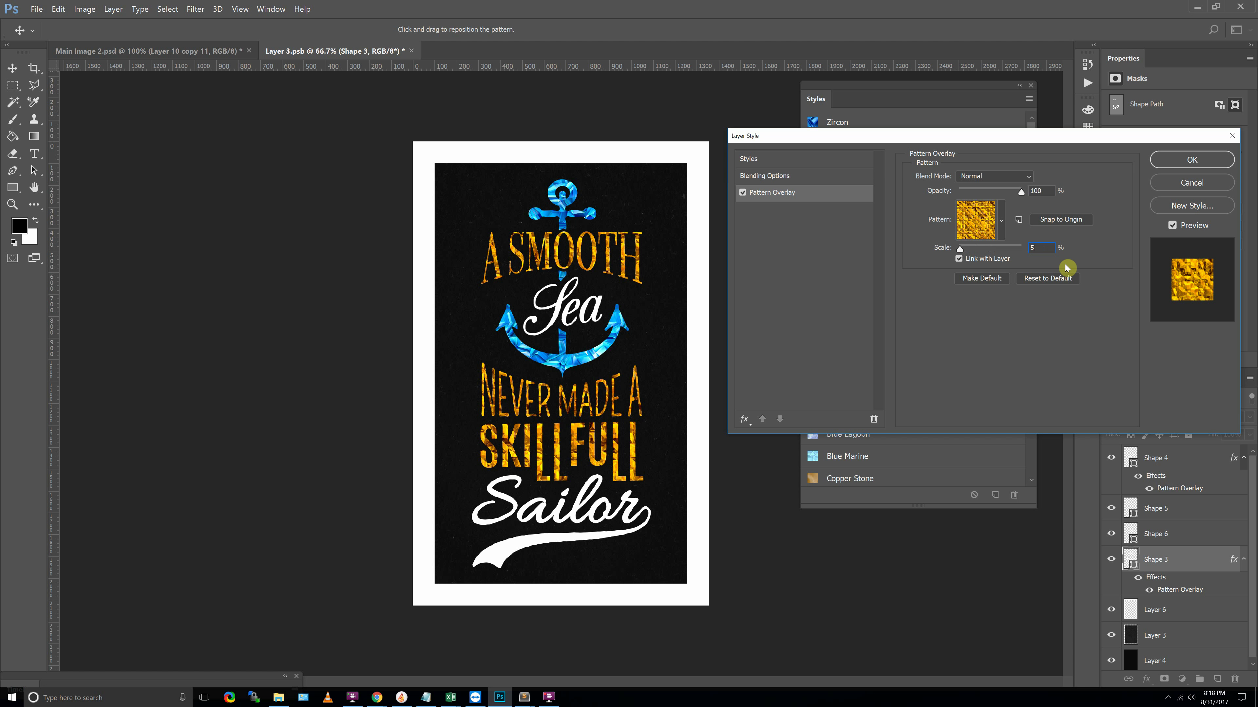
text(0)
drag(664, 433, 500, 349)
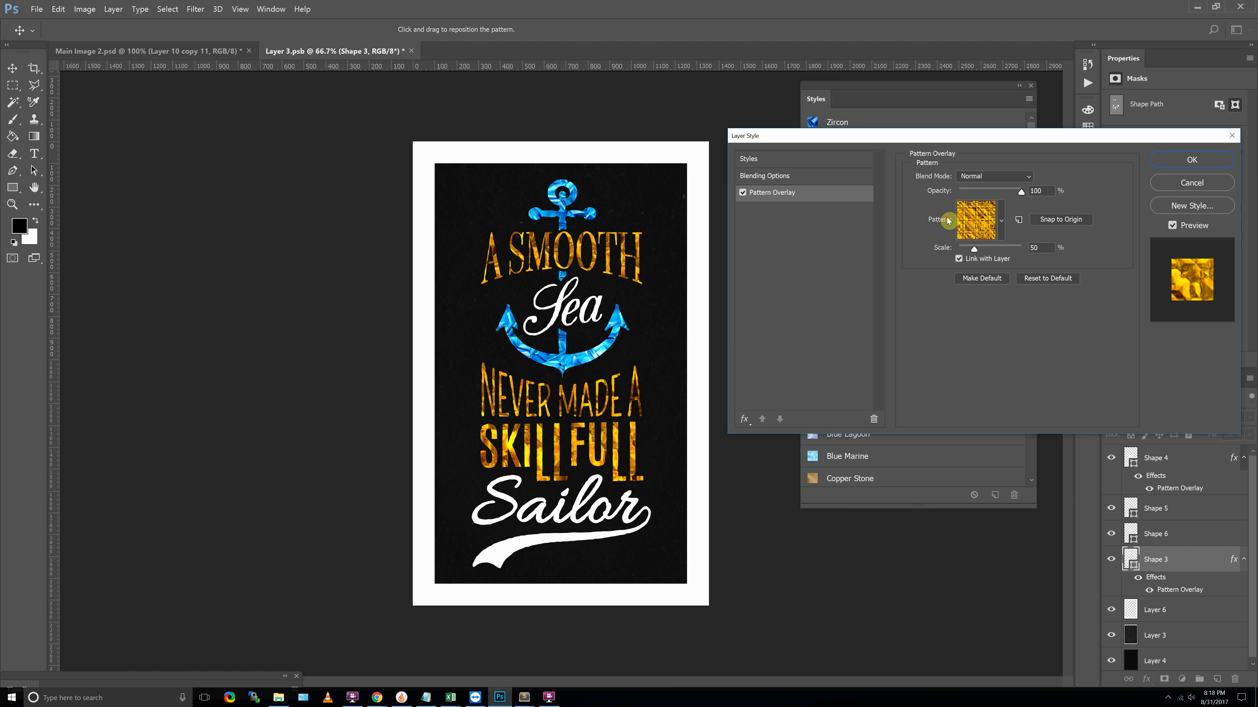
Step: Try white, beige, grey-blue, violet, teal-blue and dark green stone styles on the Shape 3 lettering
click(964, 218)
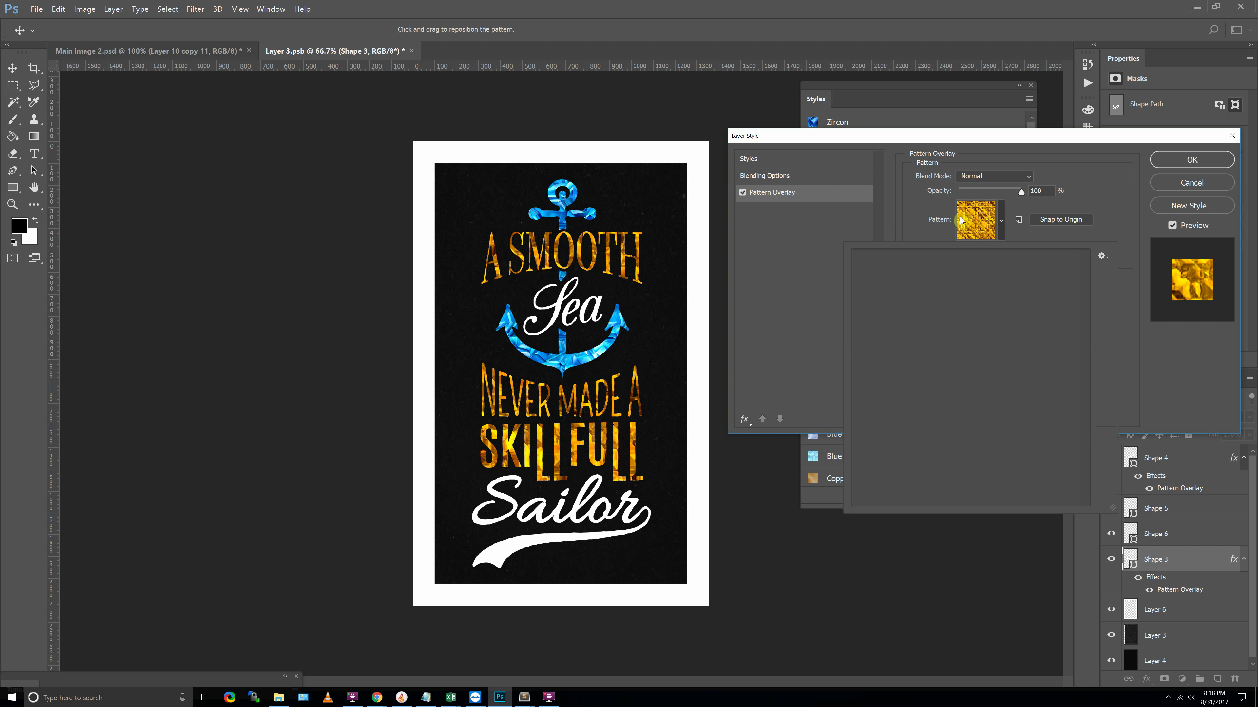
click(787, 175)
click(791, 158)
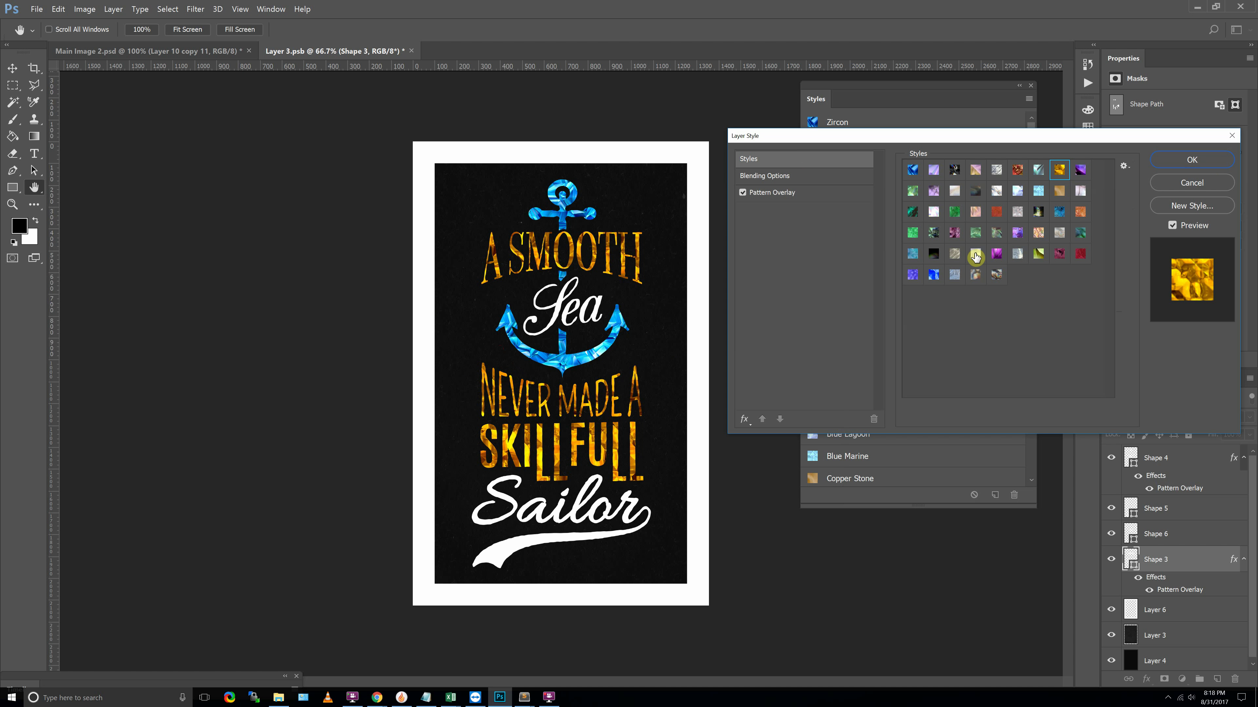
click(975, 256)
click(952, 257)
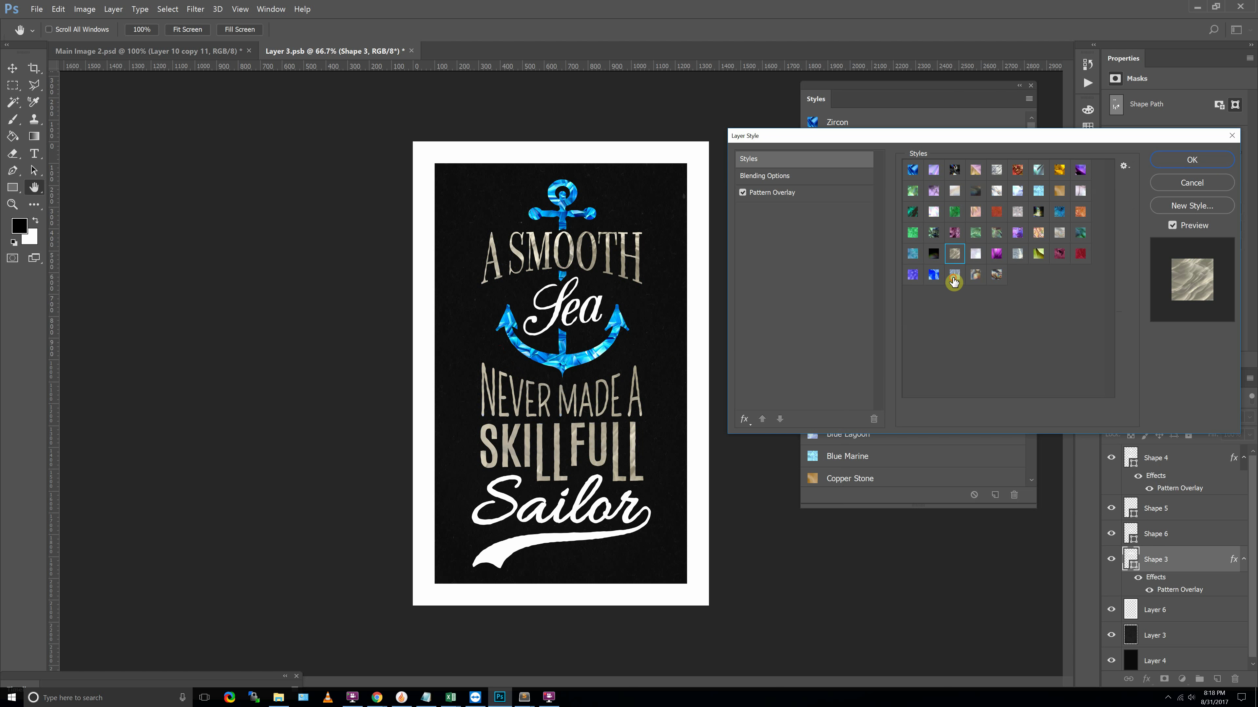
click(954, 279)
click(908, 274)
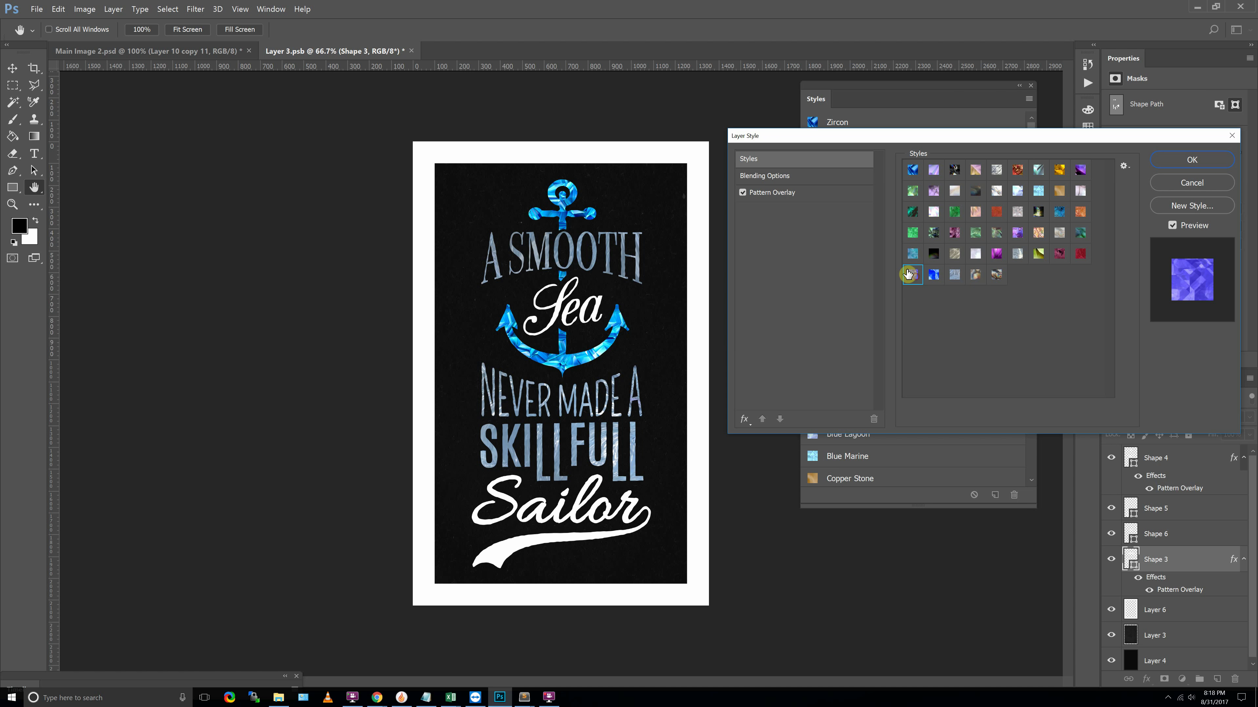
click(912, 252)
click(914, 217)
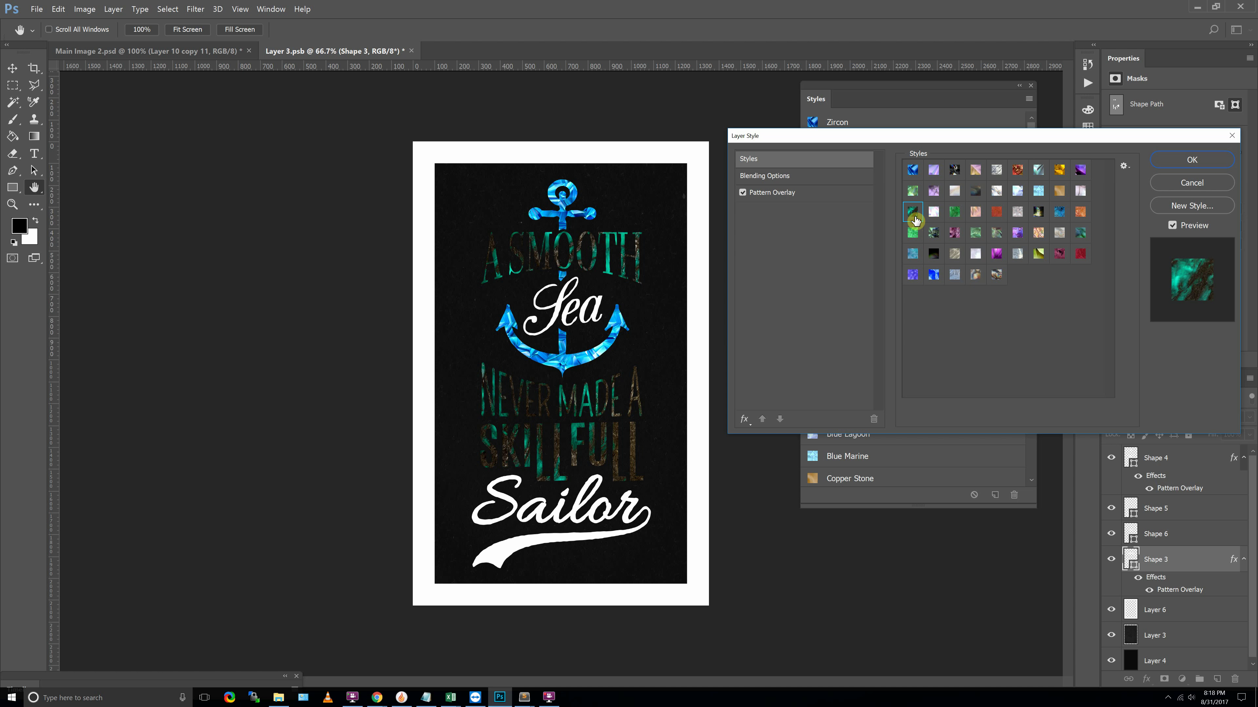
Step: Compare Power Jade, Tiffany Stone and several green stone styles on the lettering, ending with the wavy green one
click(915, 193)
click(936, 193)
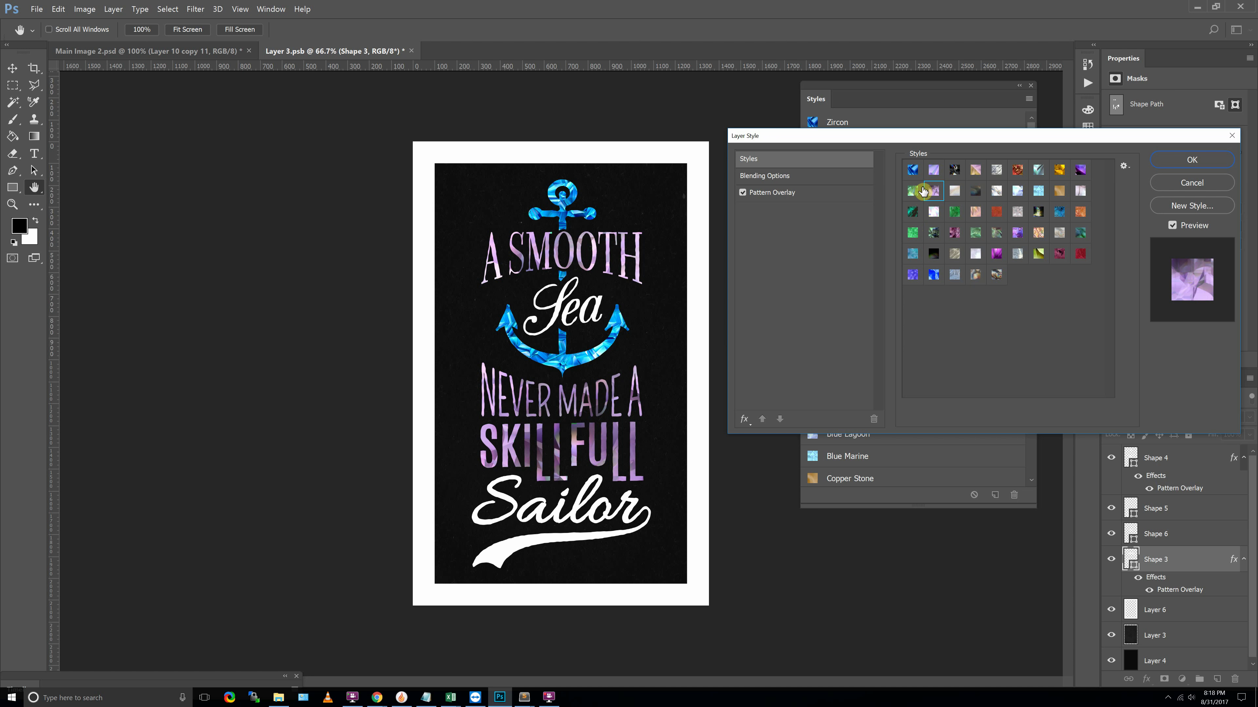
click(910, 192)
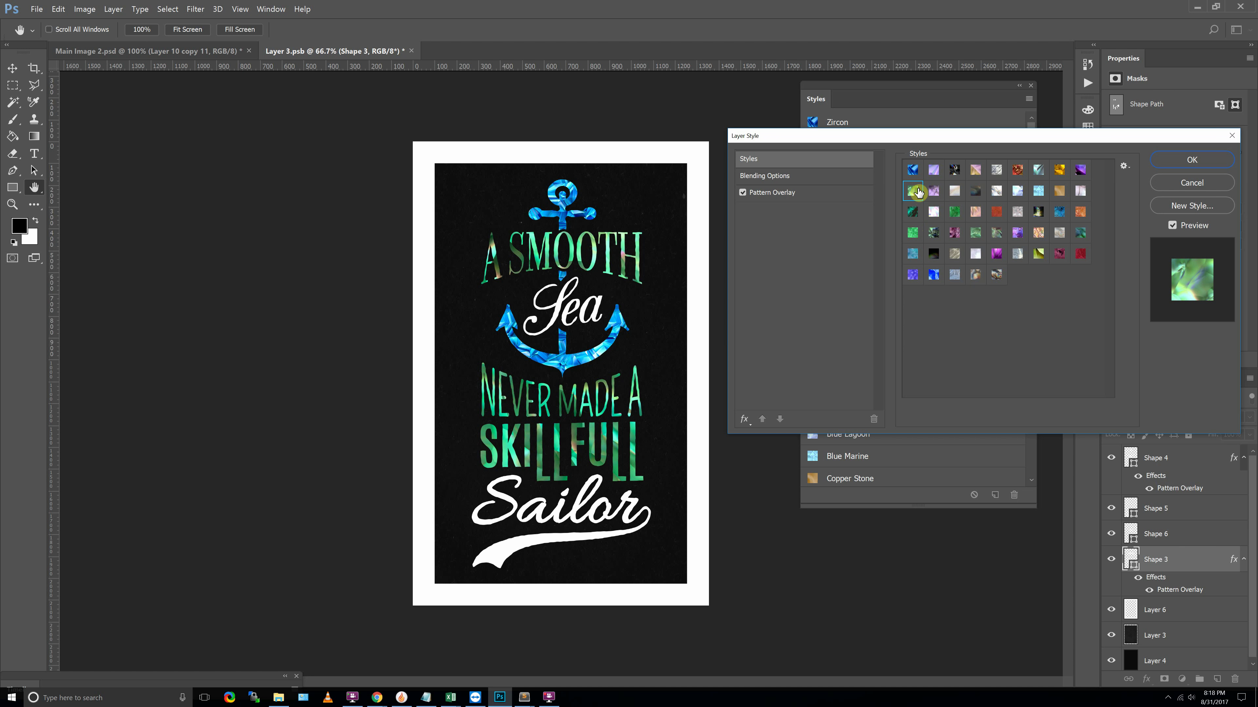
click(975, 233)
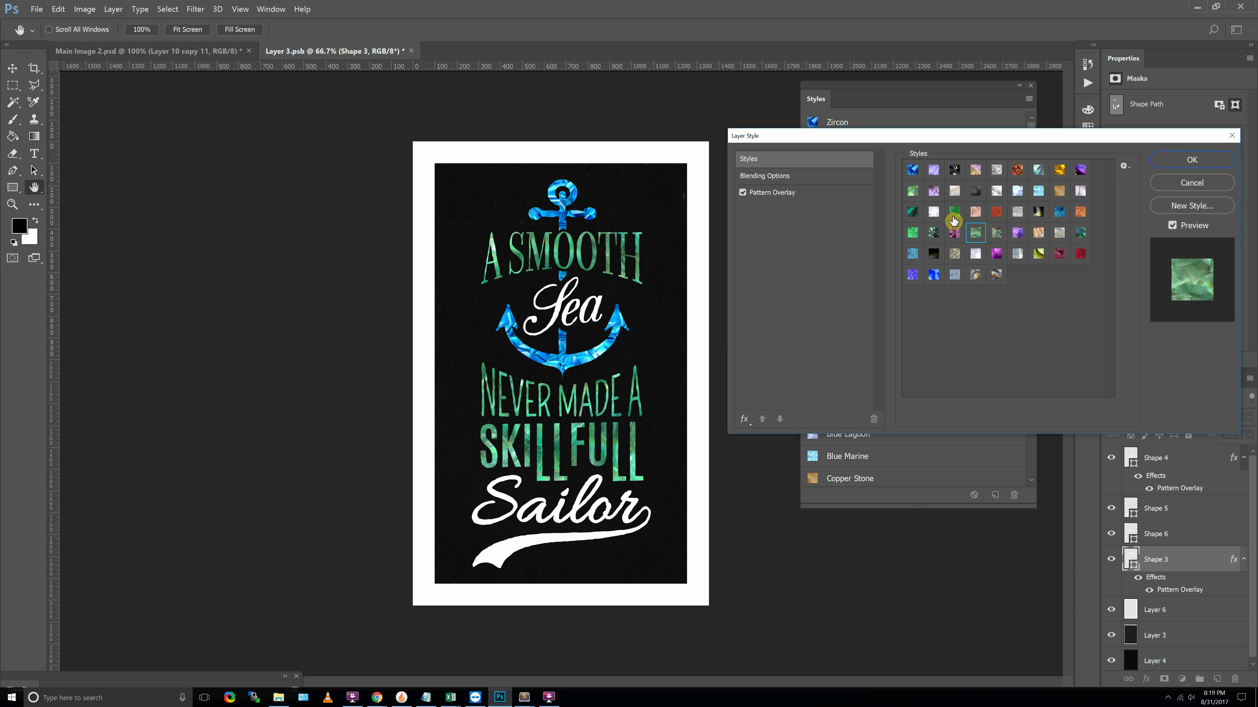
click(955, 218)
click(995, 236)
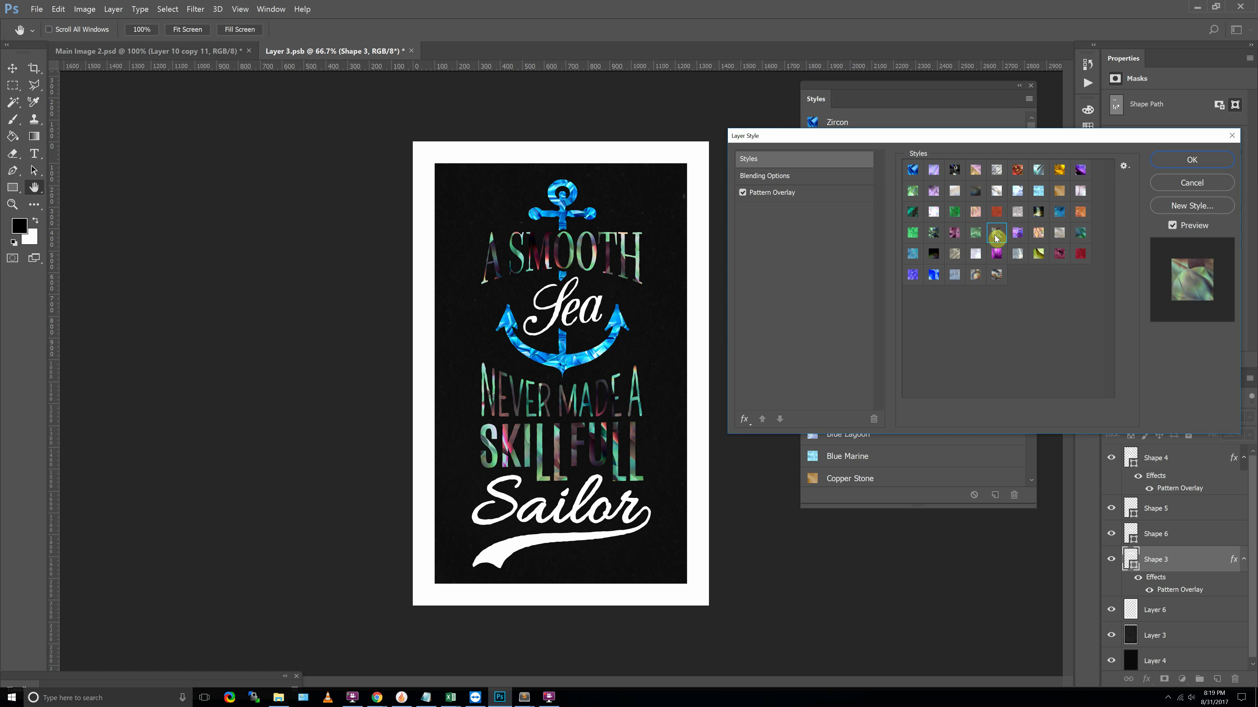
click(980, 235)
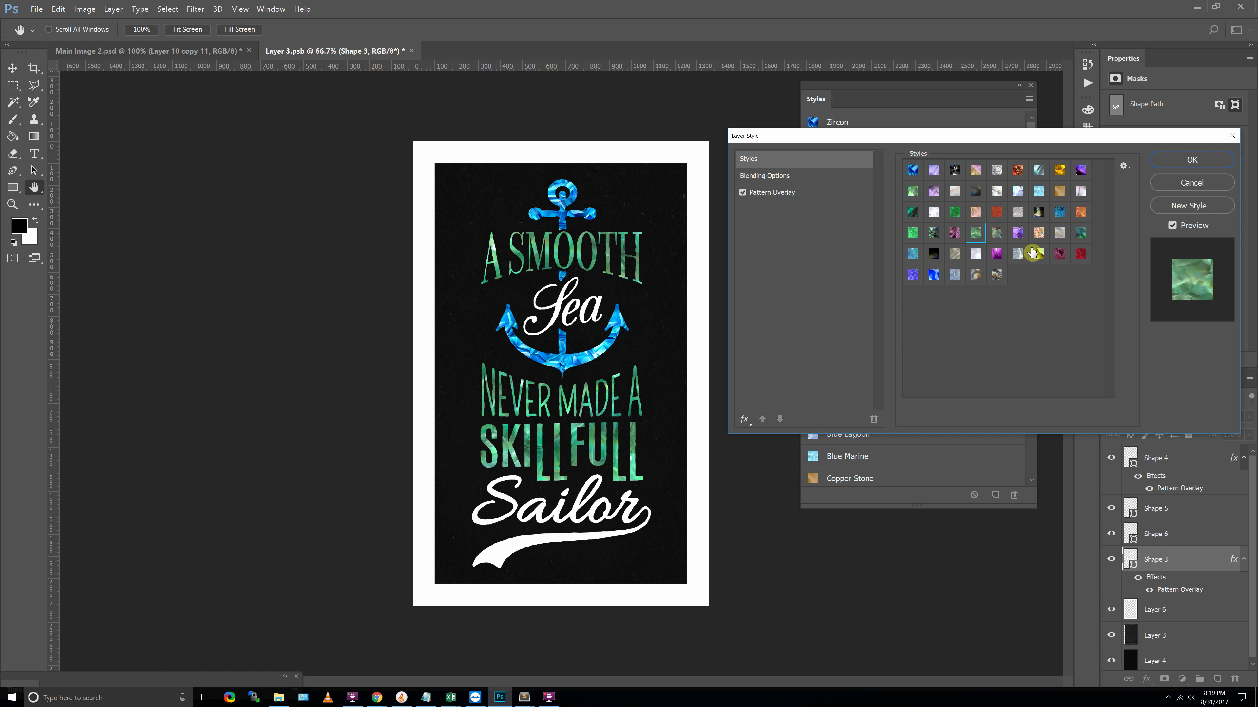
Step: Try a grey-white stone, Blue Lagoon, Blue Marine, Copper Stone, Fire Opal and Rainbow Shards on the lettering
click(1015, 258)
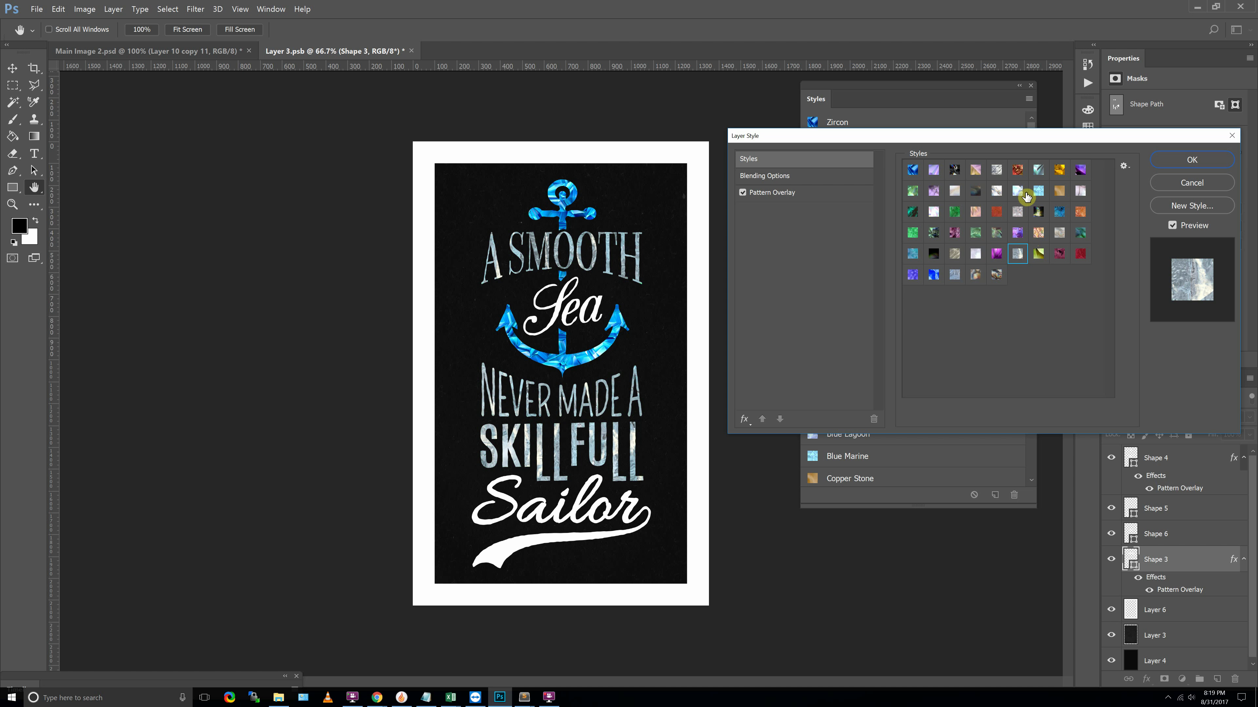
click(1022, 194)
click(1036, 192)
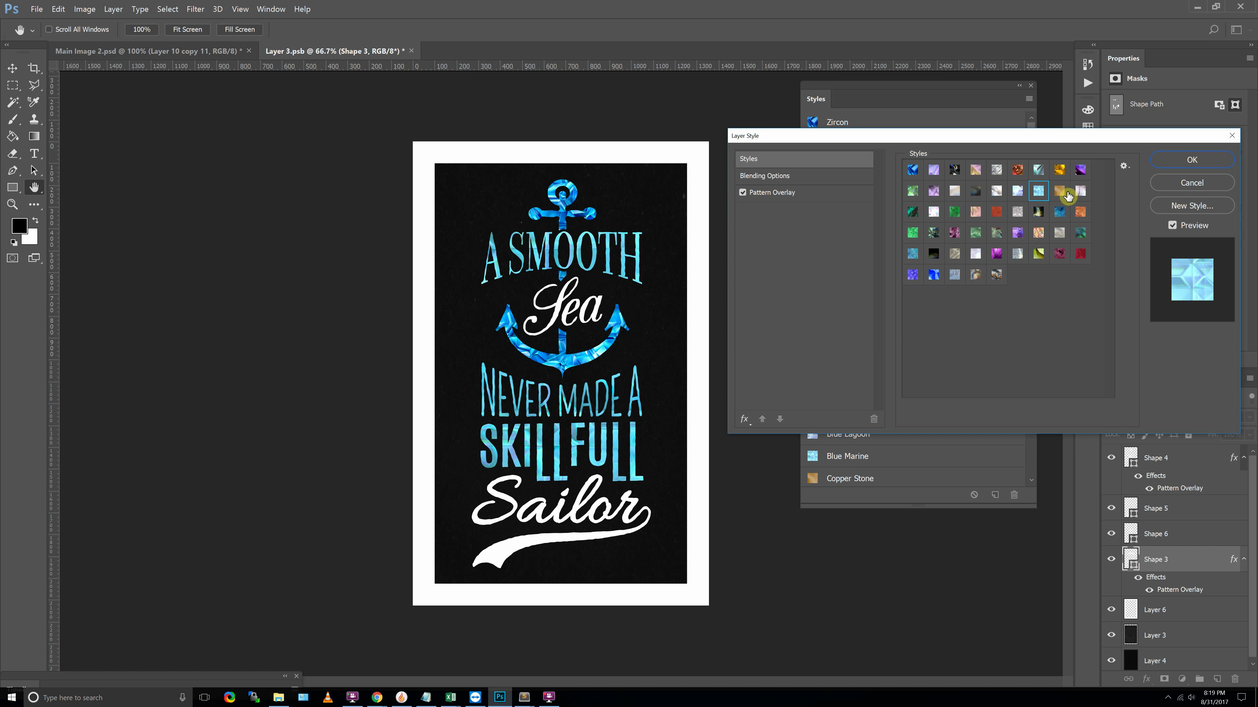
click(1059, 193)
click(1059, 174)
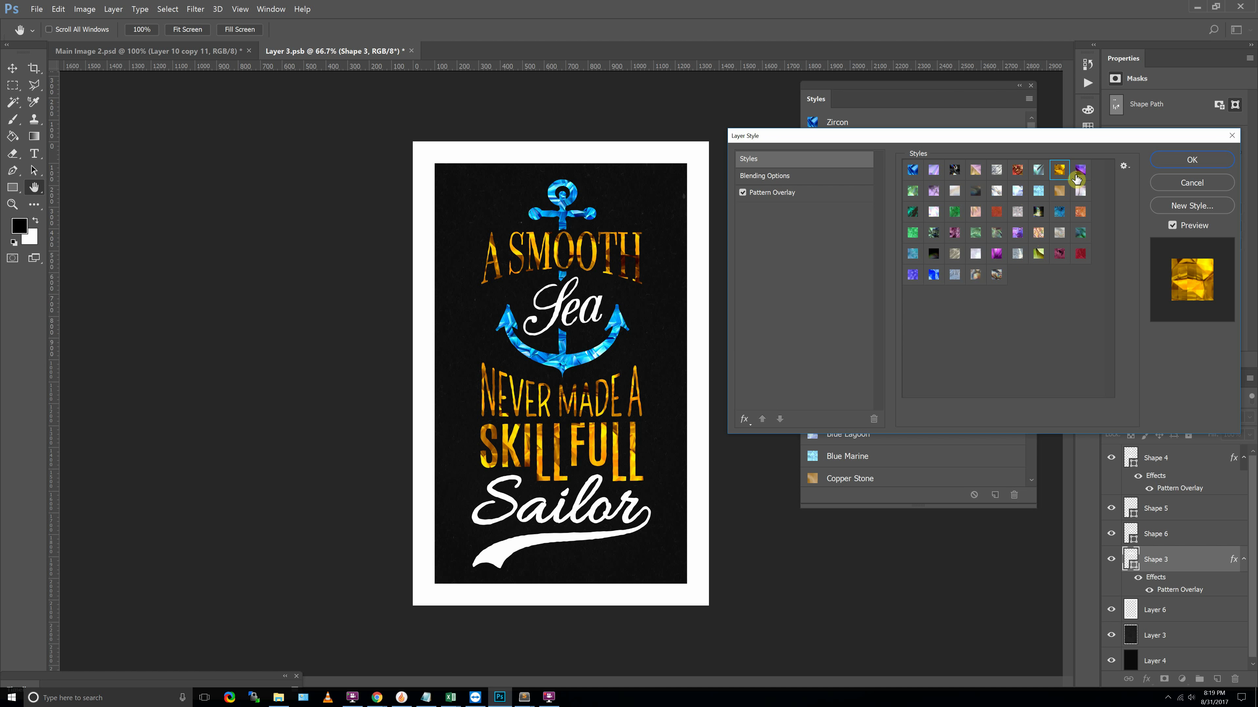
click(1080, 171)
Step: Try the pale marble, orange, blue, grey pearl and multicolour blue-green stone styles on the lettering
click(1082, 193)
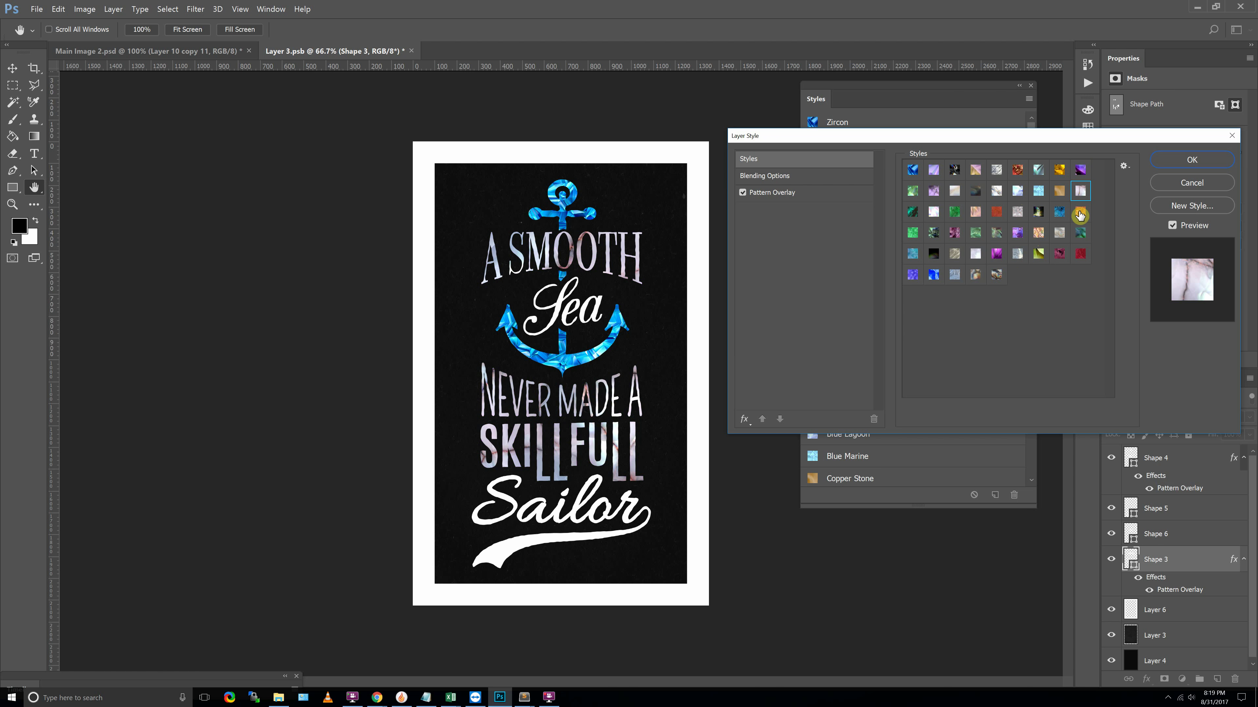
click(1080, 212)
click(1059, 213)
click(1059, 232)
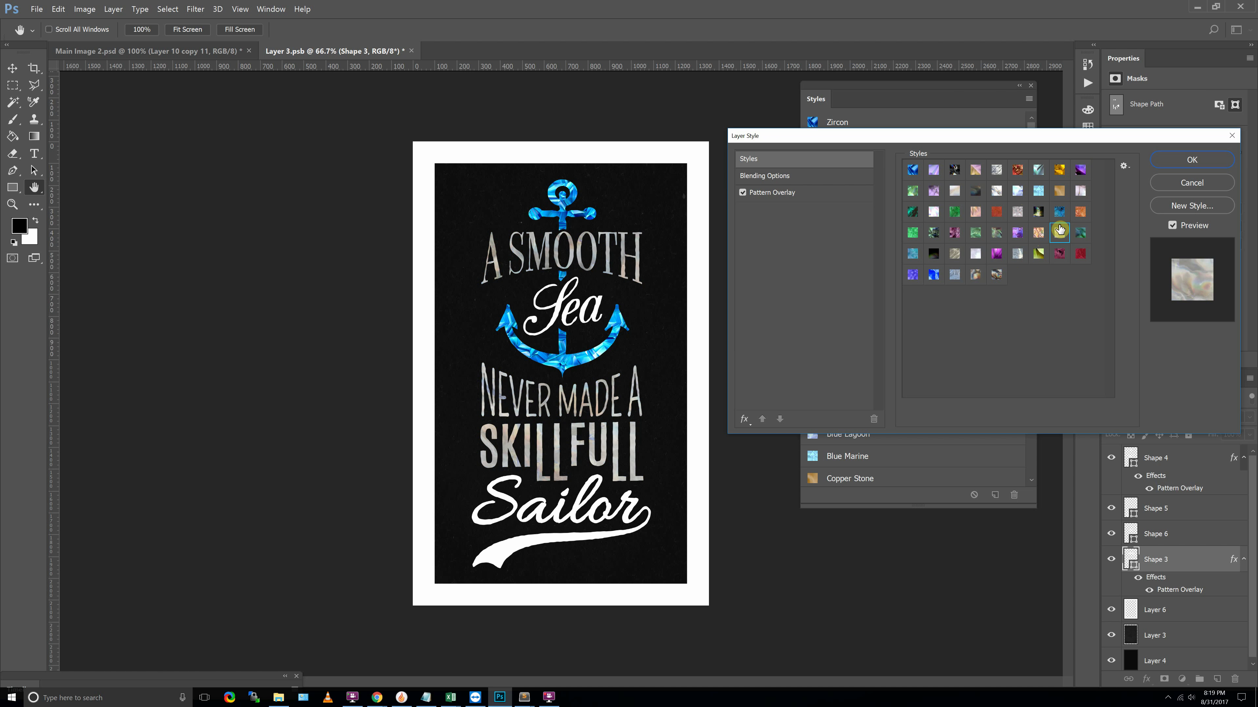
click(1080, 232)
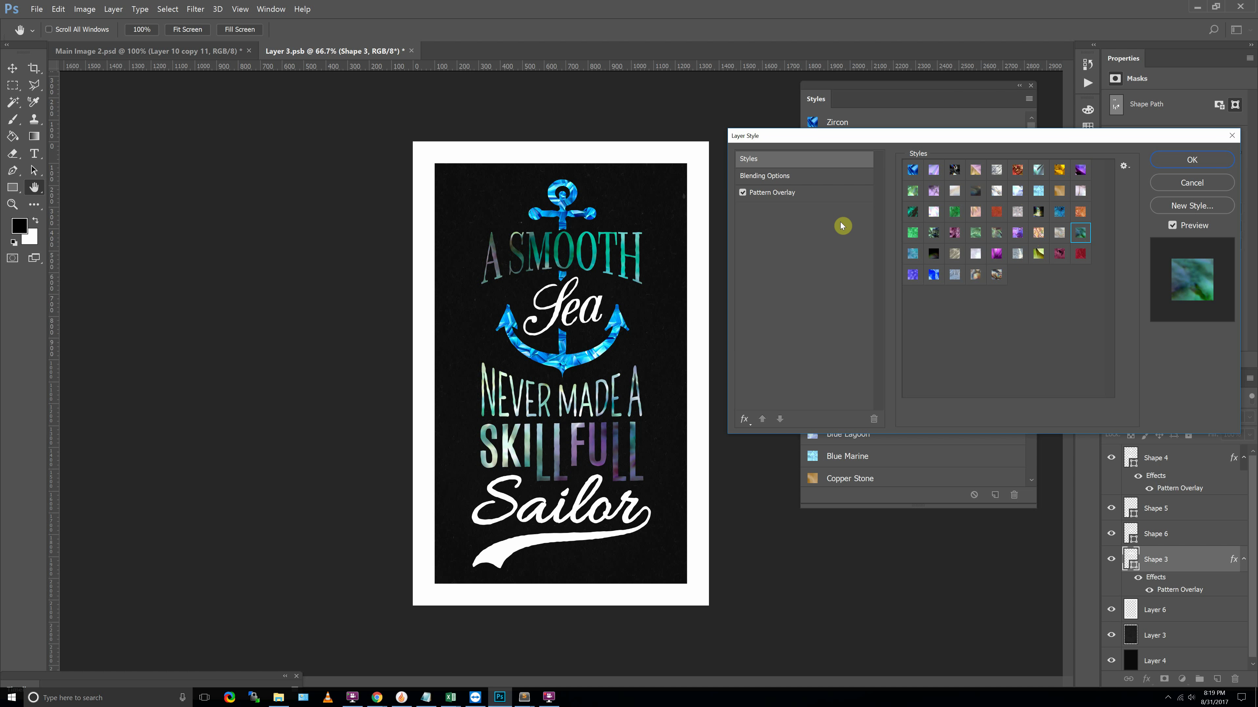
Step: Set the blue-green pattern overlay's scale to 100% and reposition the pattern inside the lettering
click(792, 193)
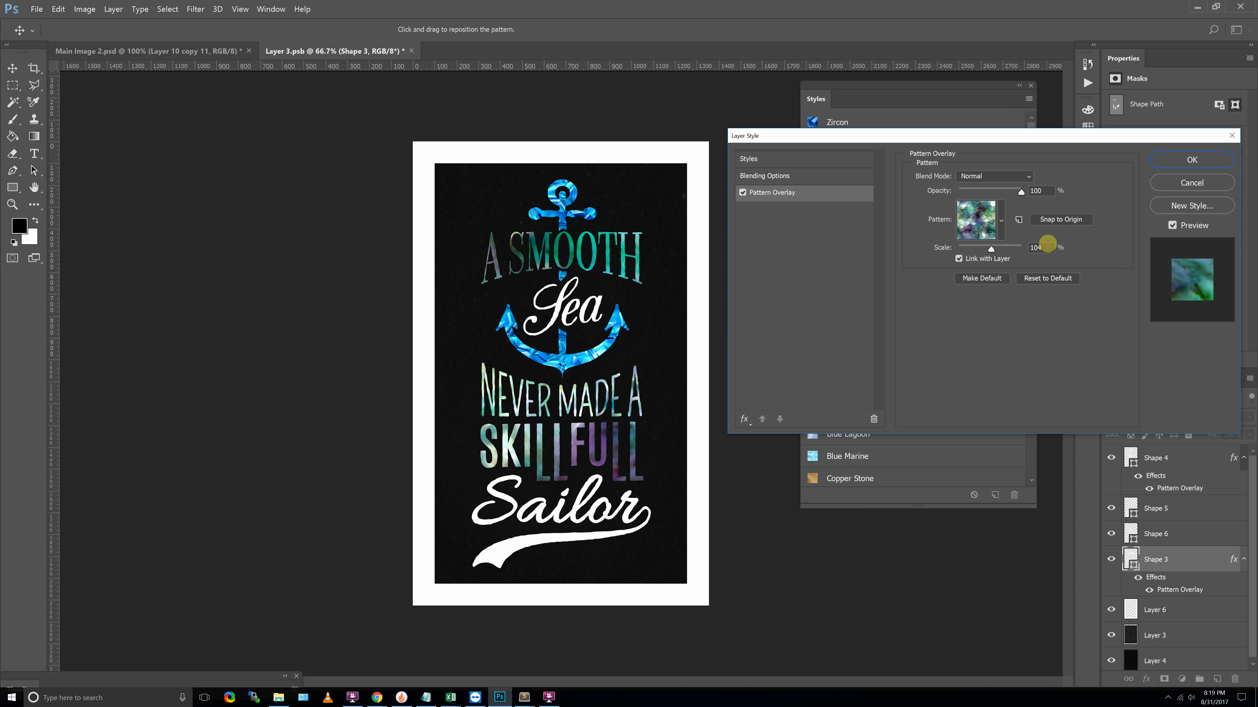
drag(1047, 245, 811, 216)
text(100)
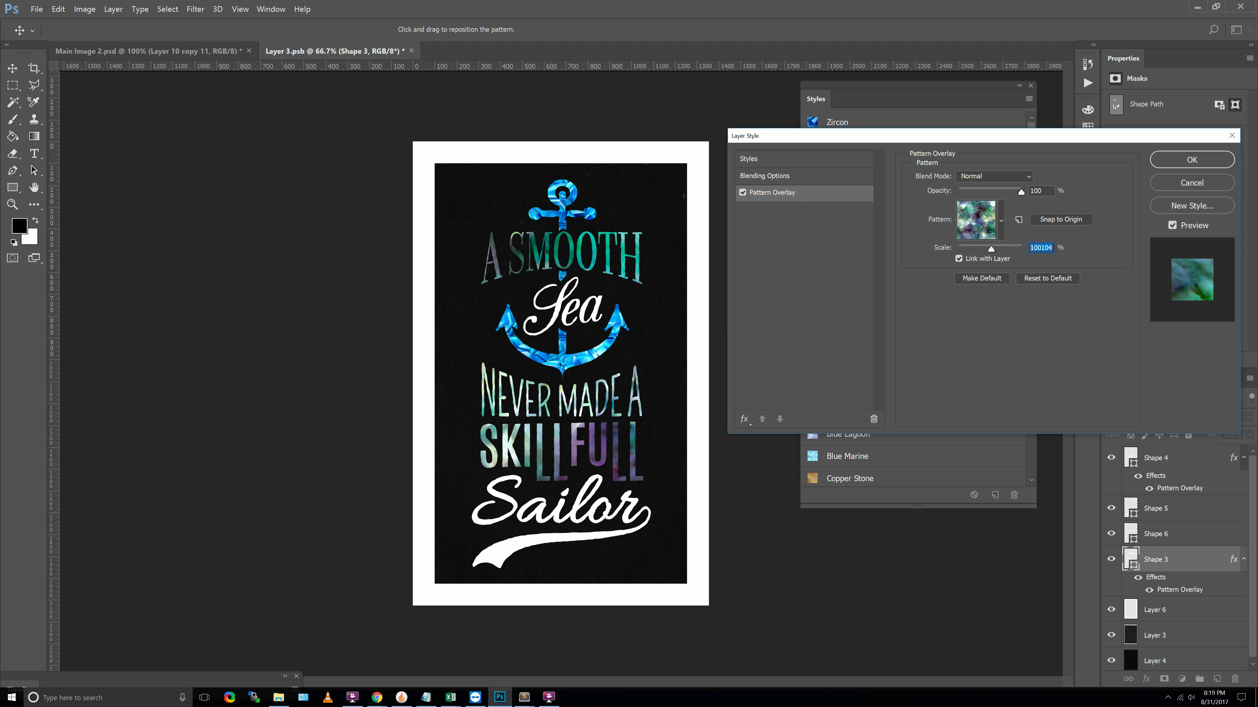
text(100)
drag(449, 508, 327, 253)
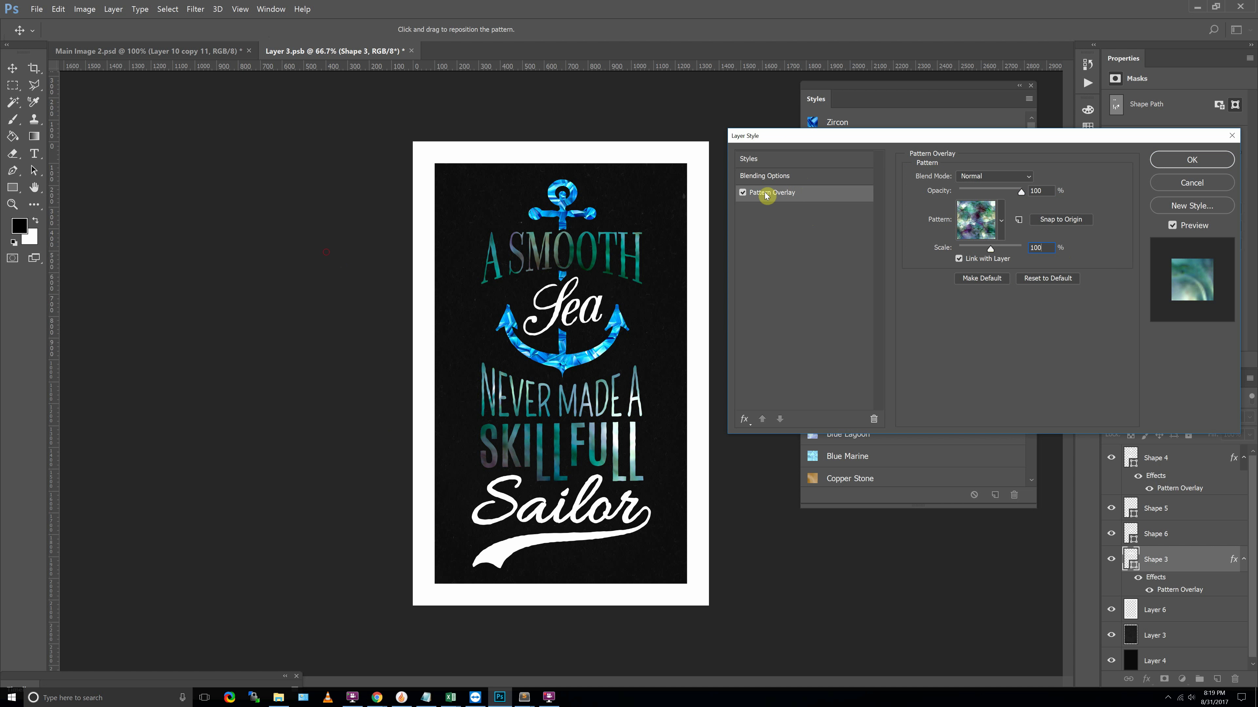
Step: Apply the white iridescent stone style to the Shape 3 lettering, set its pattern overlay scale to 50%, and accept the style
click(801, 159)
click(931, 212)
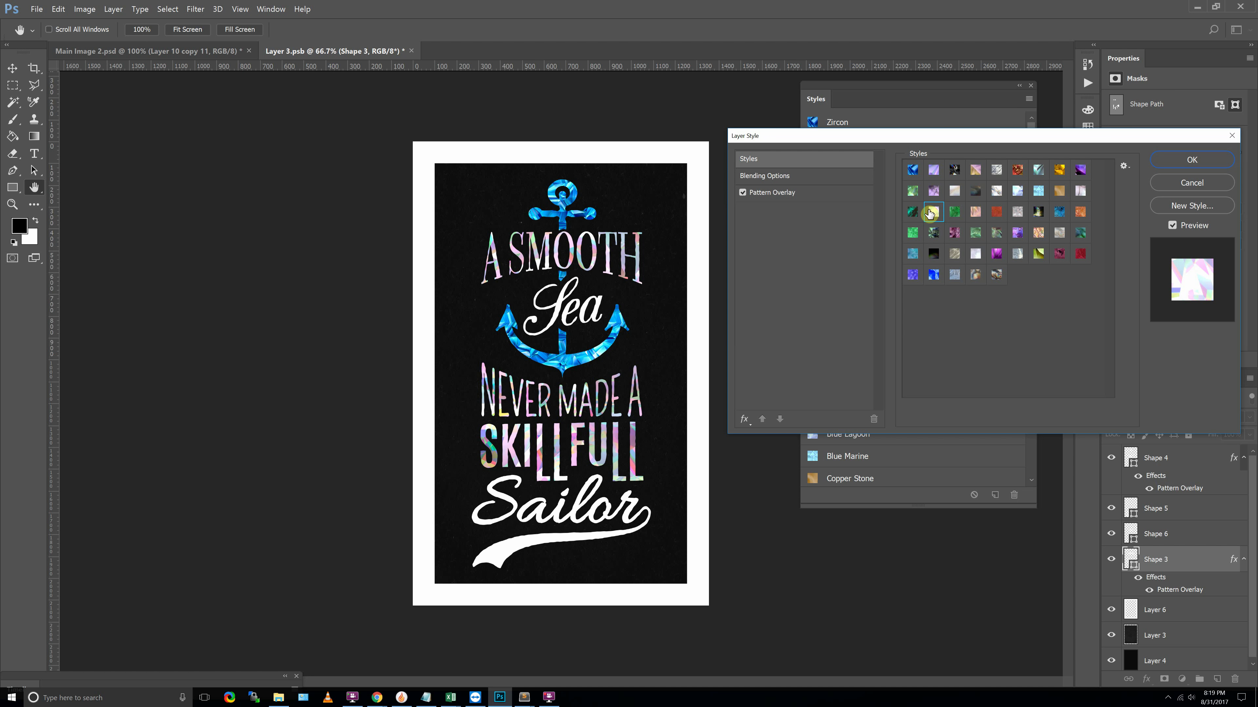
click(799, 198)
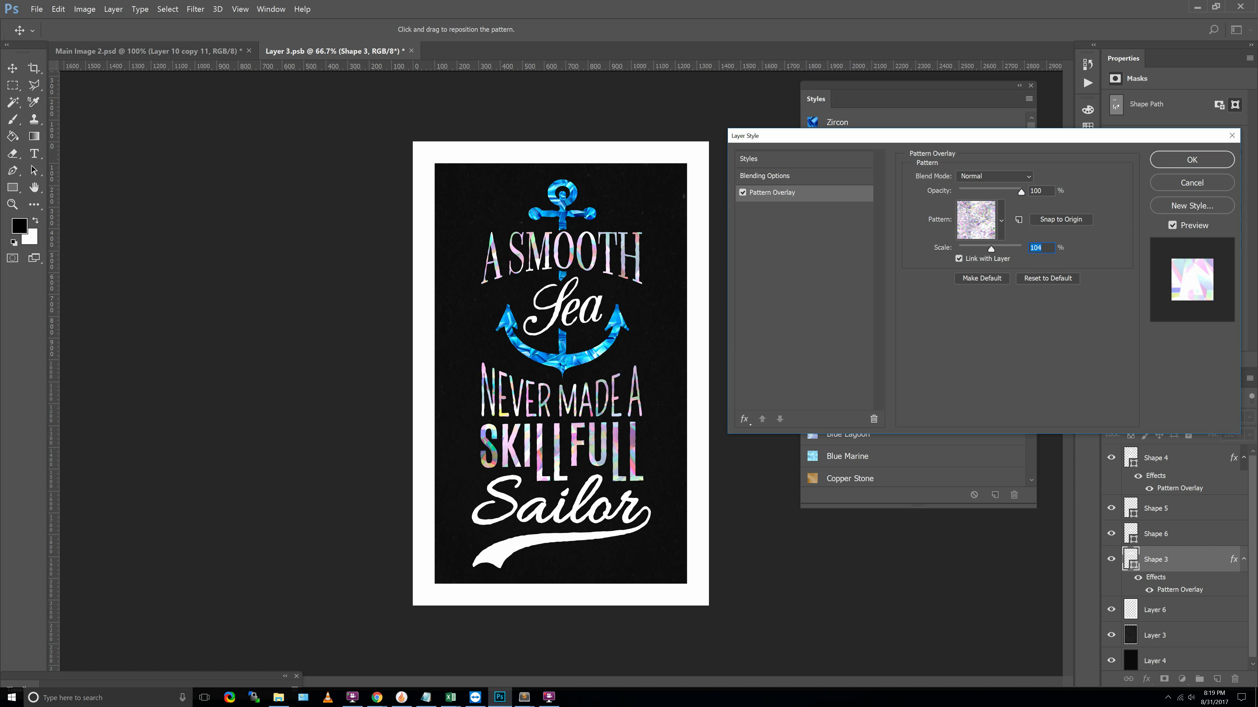
text(50)
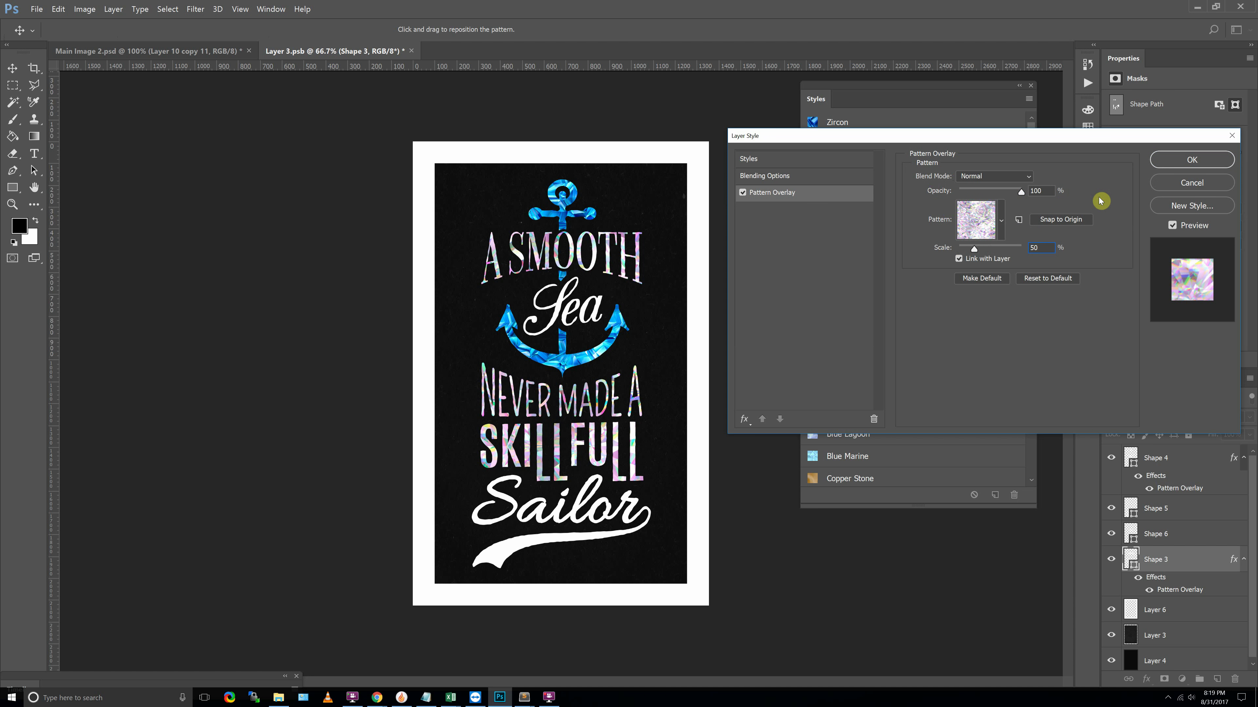
click(1188, 160)
Step: Select the Sailor lettering on the Shape 5 layer and apply the Fire Opal style to it
key(ctrl)
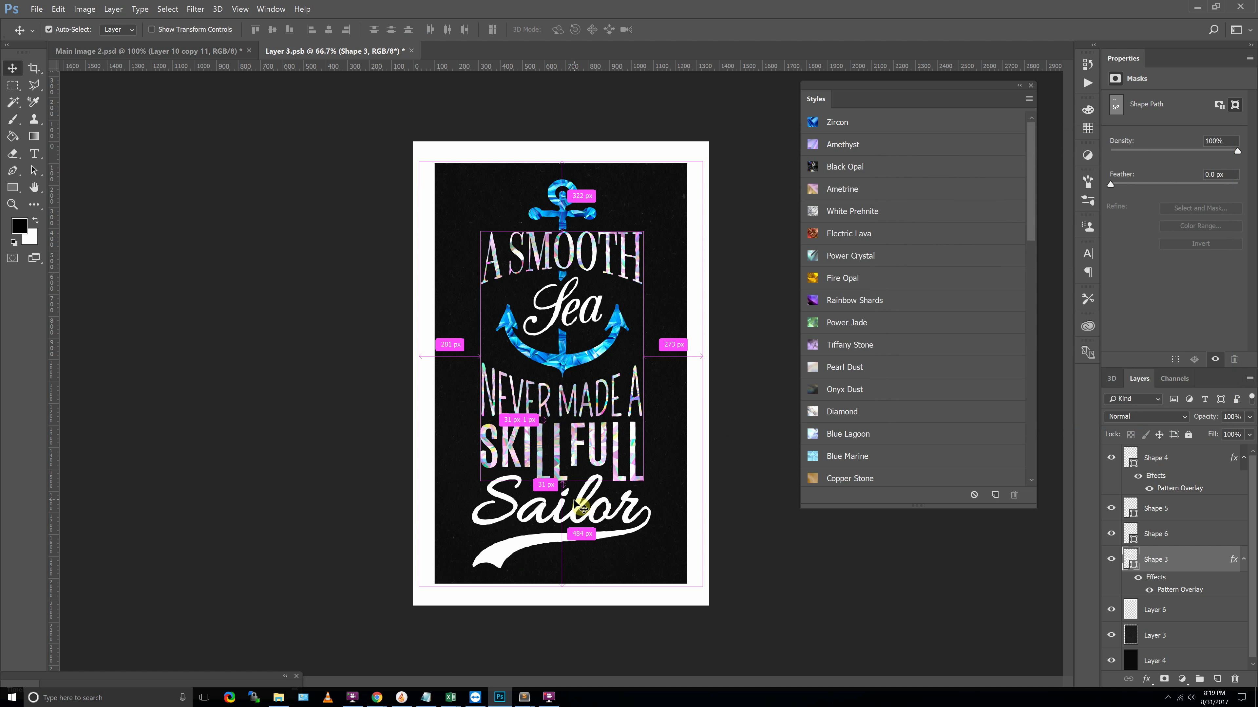
ctrl+click(579, 504)
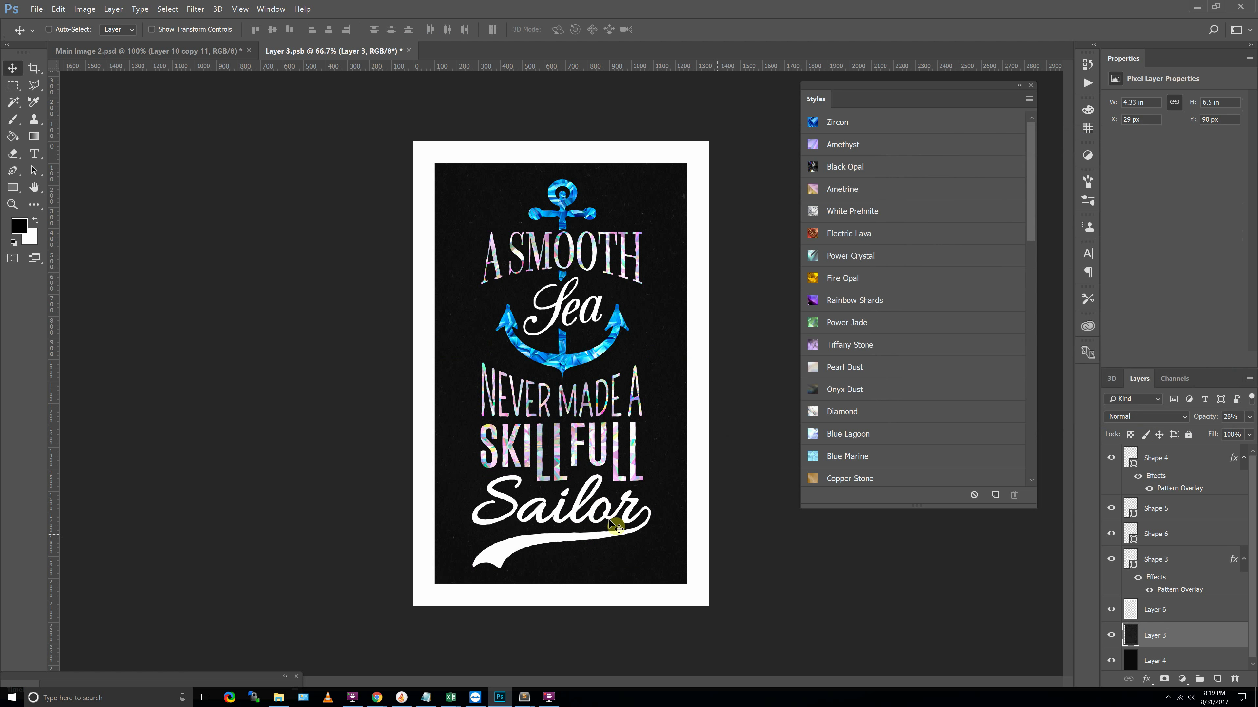
ctrl+click(579, 516)
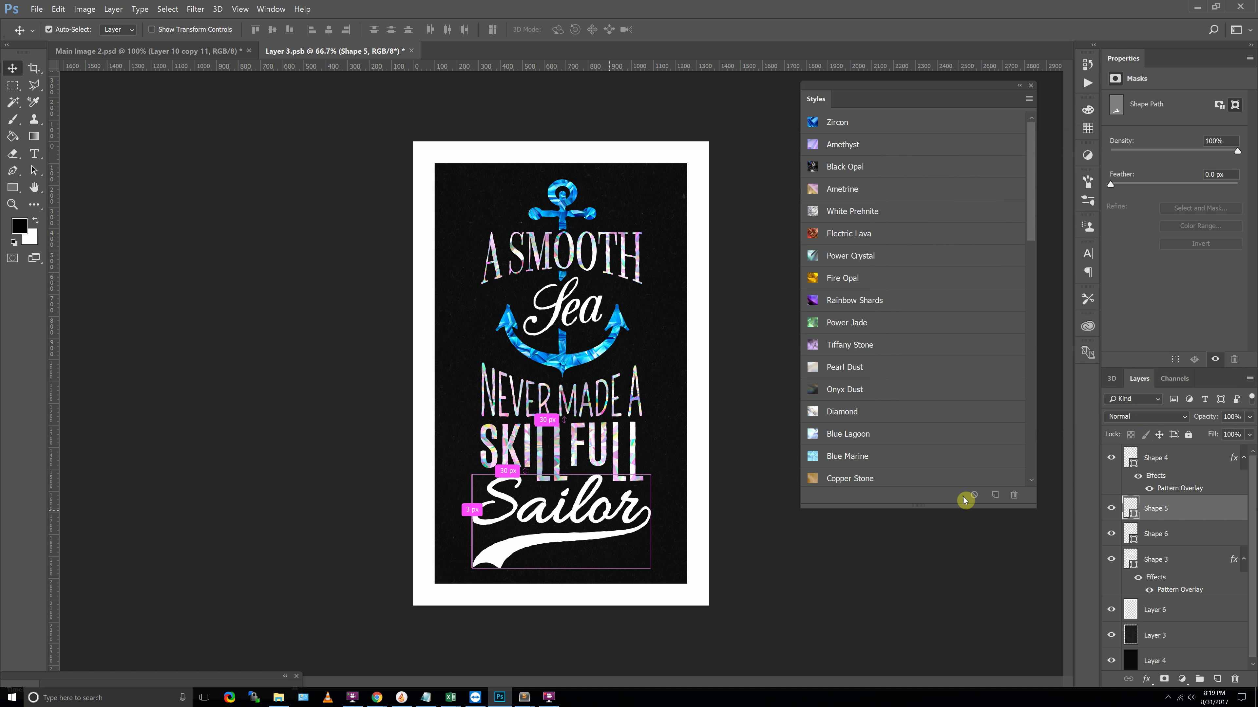
right_click(1154, 506)
click(1144, 95)
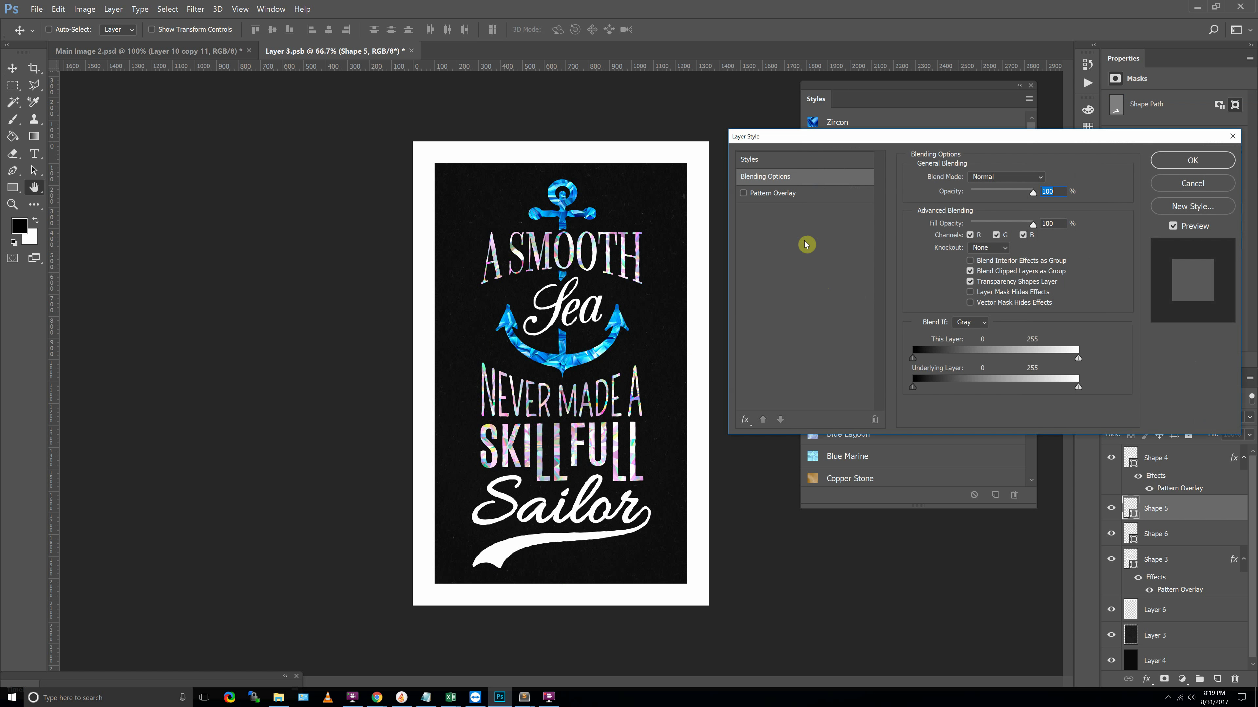
click(813, 163)
click(1060, 170)
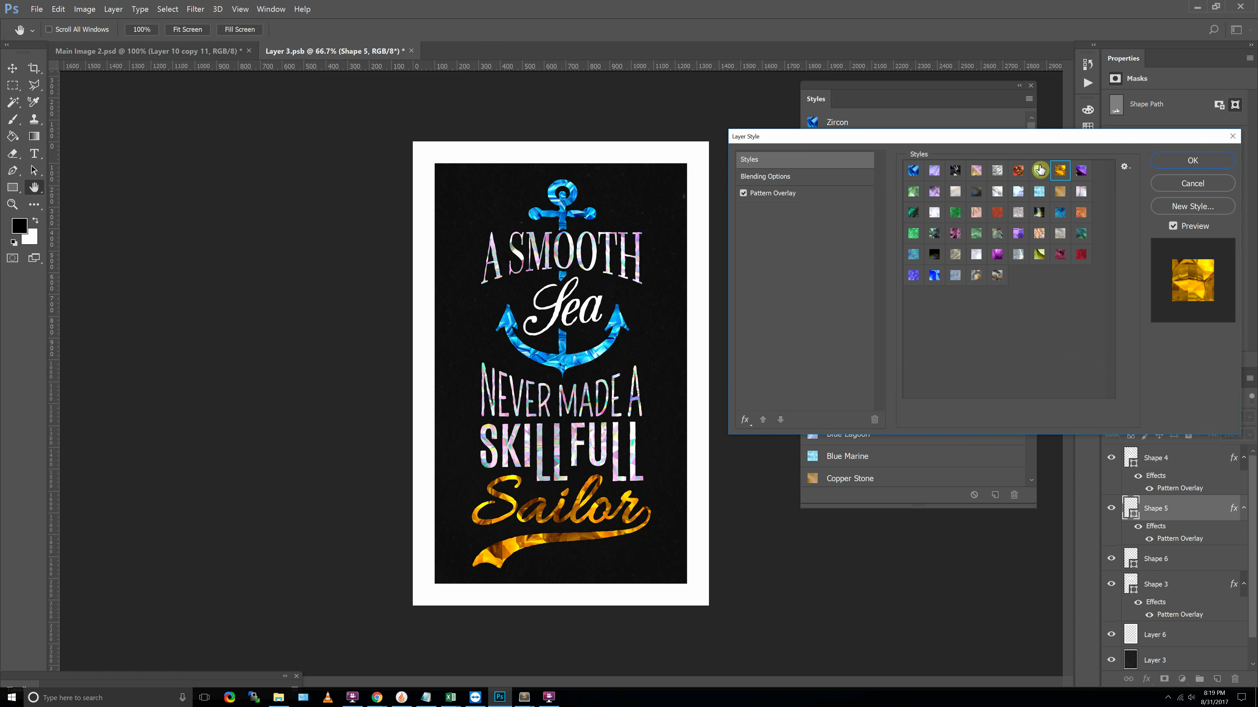
Step: Set the Sailor lettering's pattern overlay scale to 50% and accept the layer style
click(757, 194)
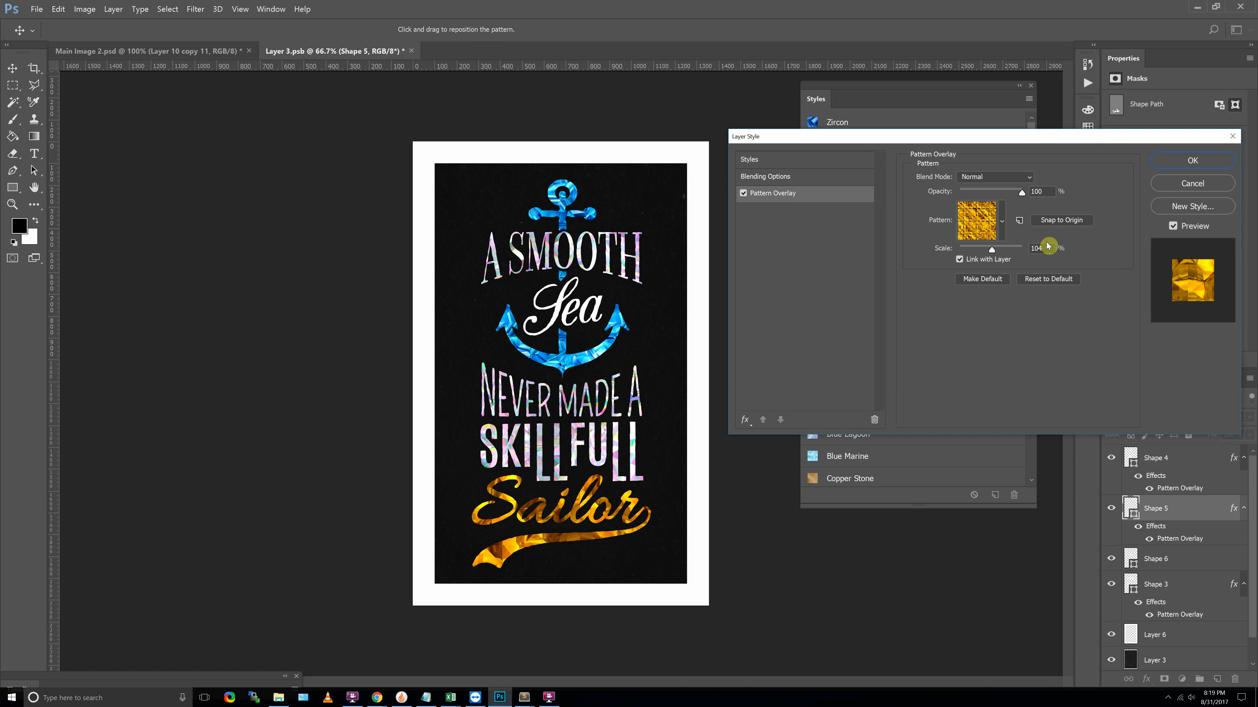
text(50)
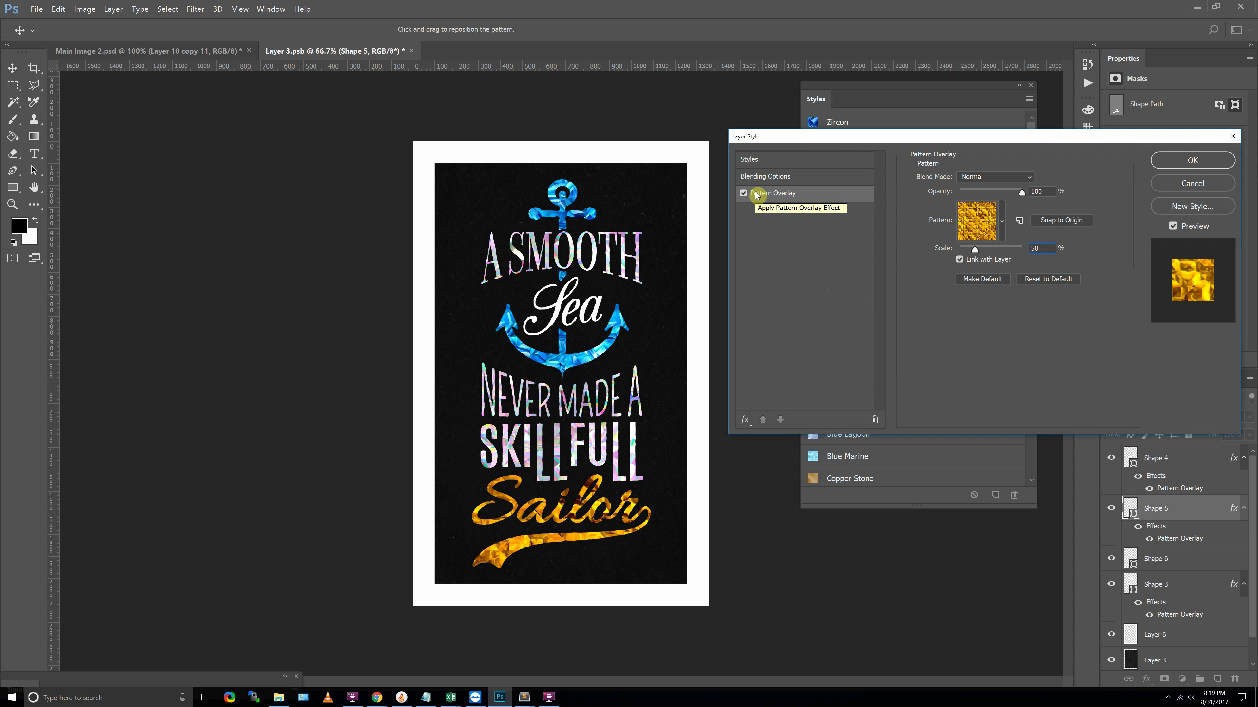
key(Return)
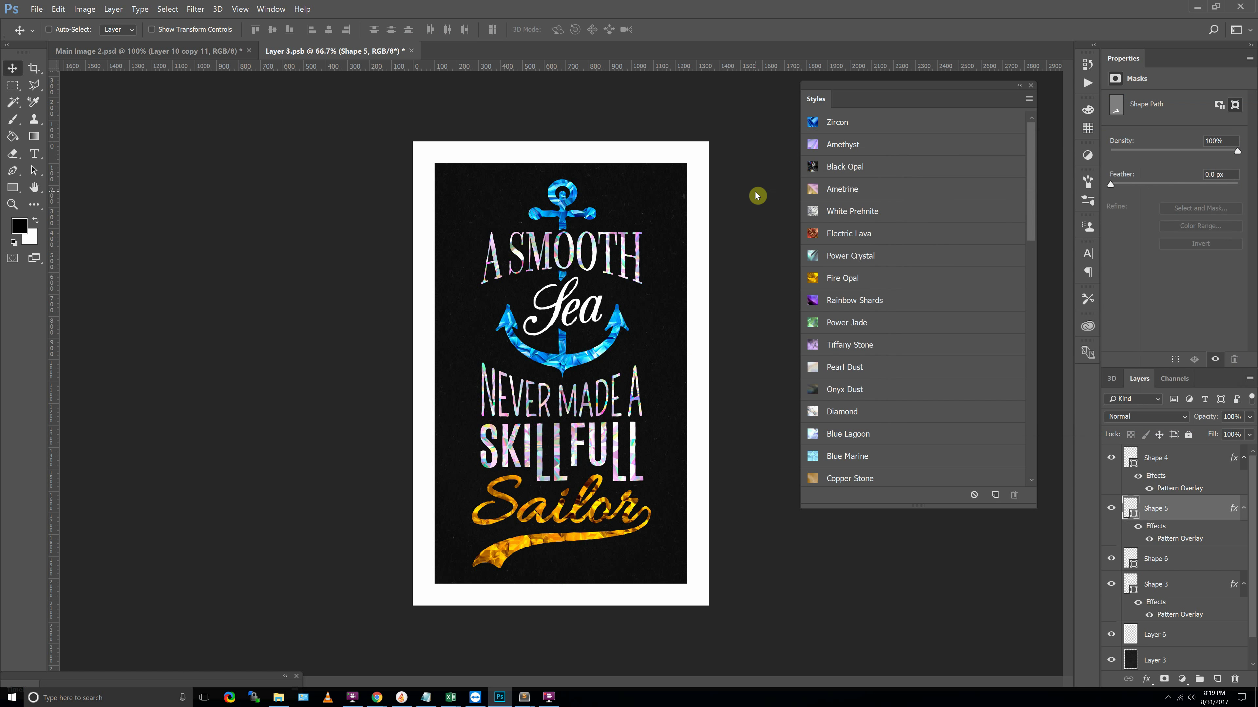
Step: Copy the Sailor lettering's layer style, collapse the layers' effects lists, and paste the style onto the word Sea
right_click(1166, 513)
click(1171, 297)
click(1243, 509)
ctrl+click(1244, 459)
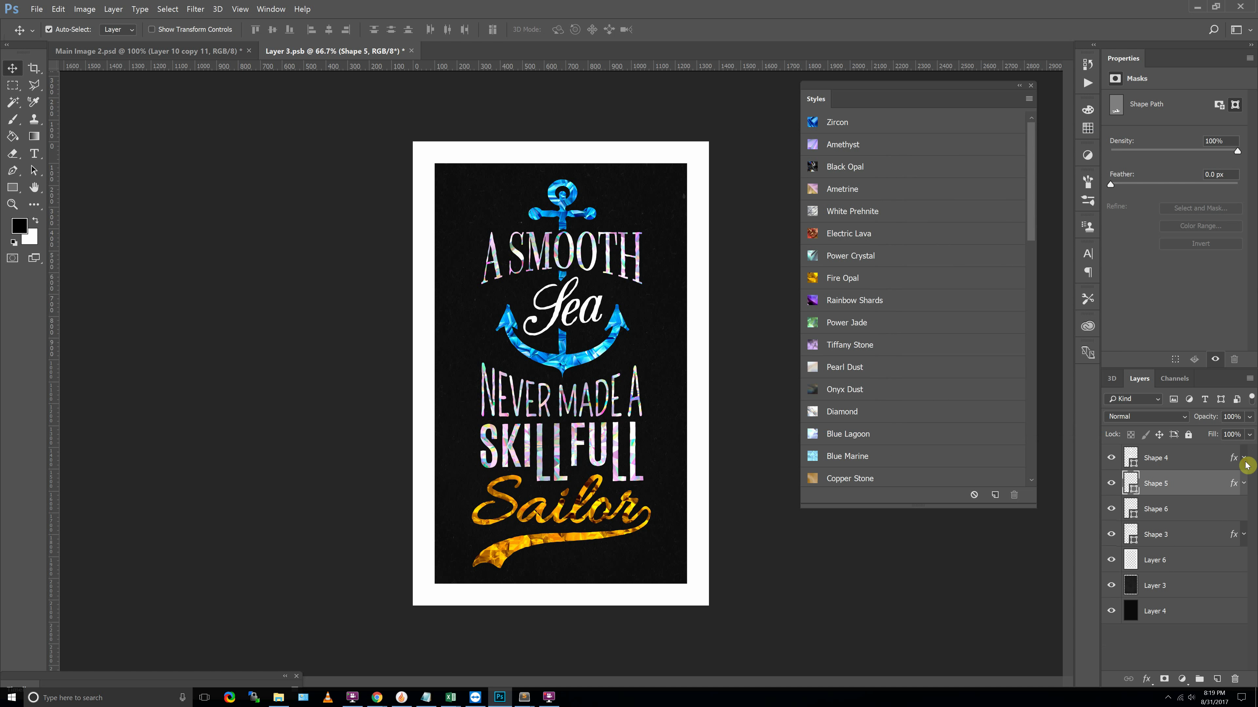
right_click(1176, 489)
click(1180, 273)
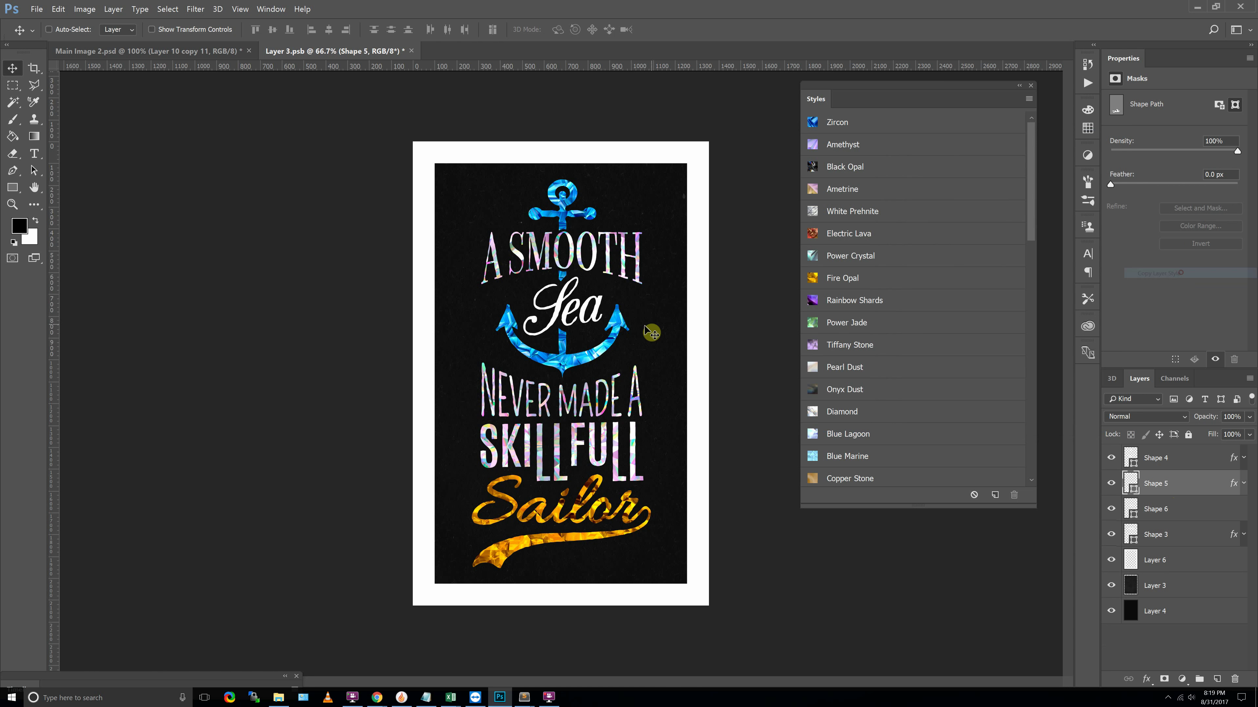
ctrl+click(578, 311)
right_click(1167, 509)
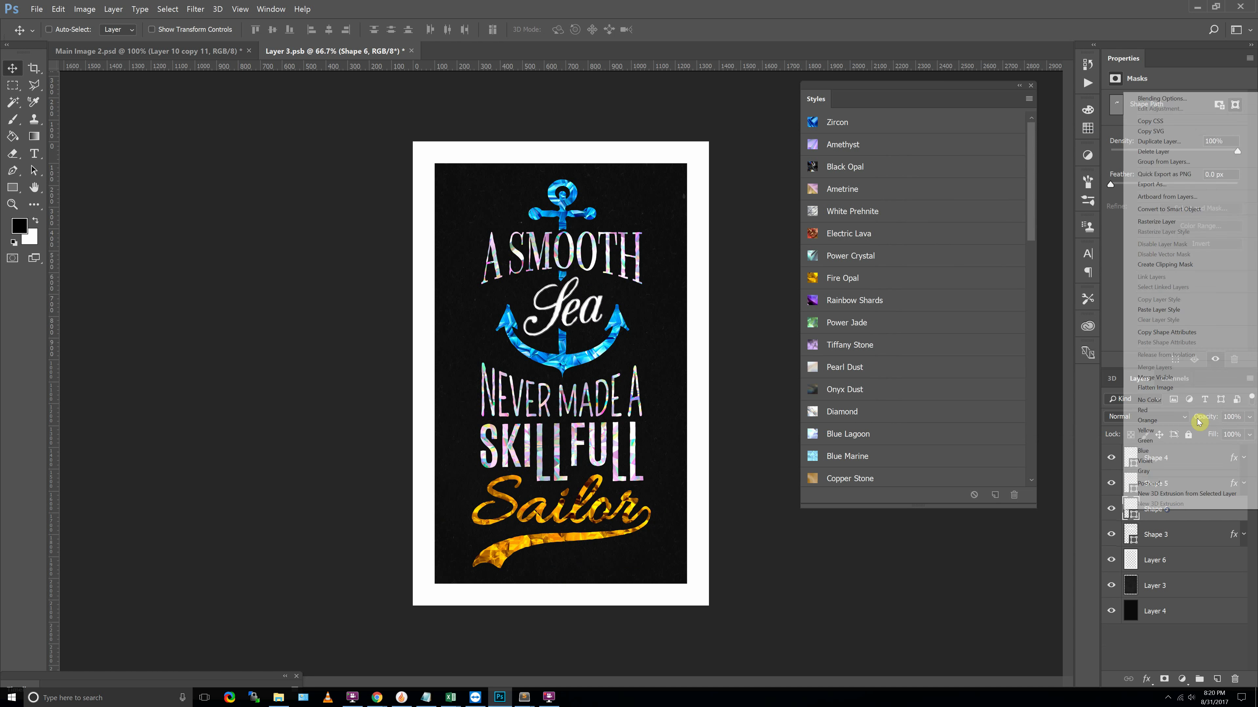
click(1186, 311)
Step: Paste the copied Fire Opal style onto the white border on Layer 6 and set its pattern scale to 100%
click(1115, 588)
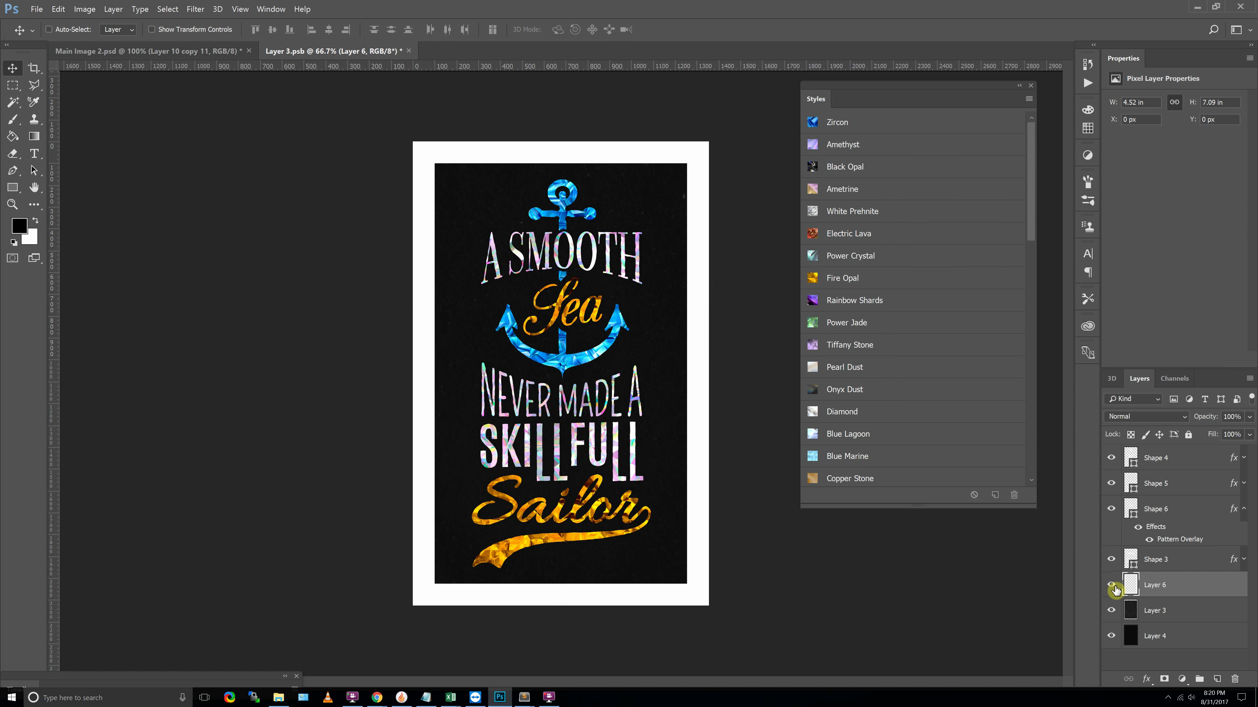
right_click(1176, 593)
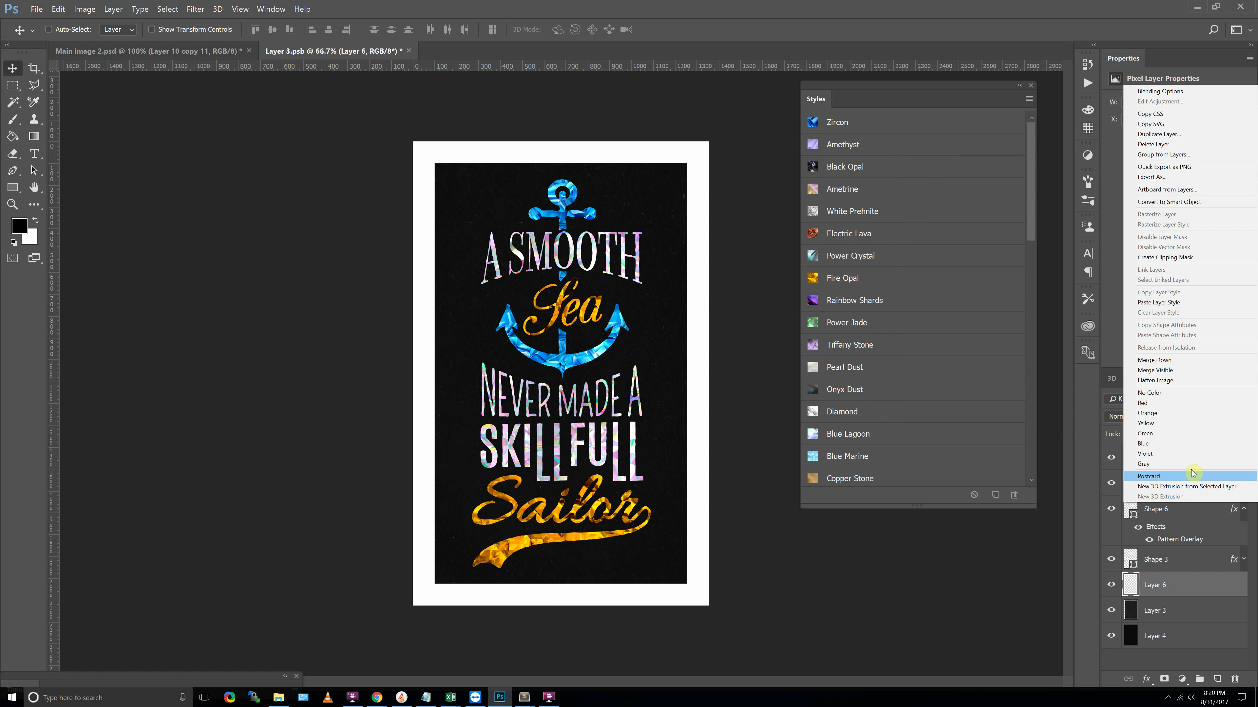
click(1170, 304)
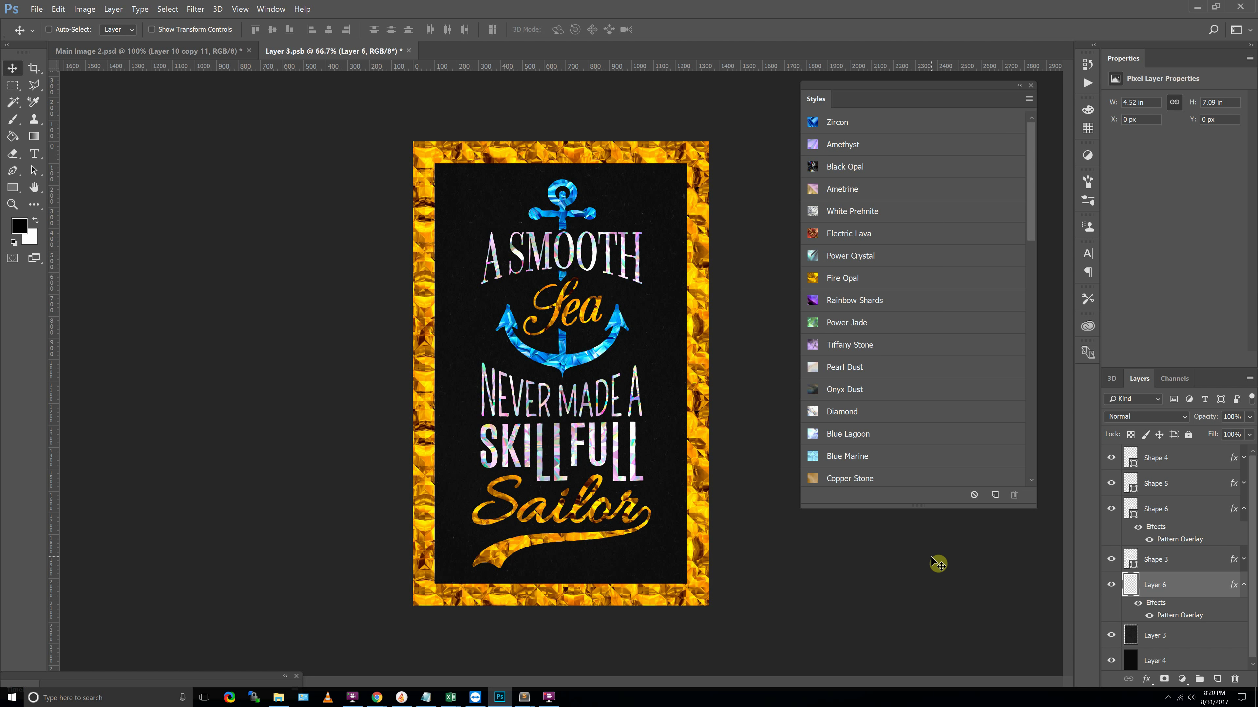
double_click(1190, 616)
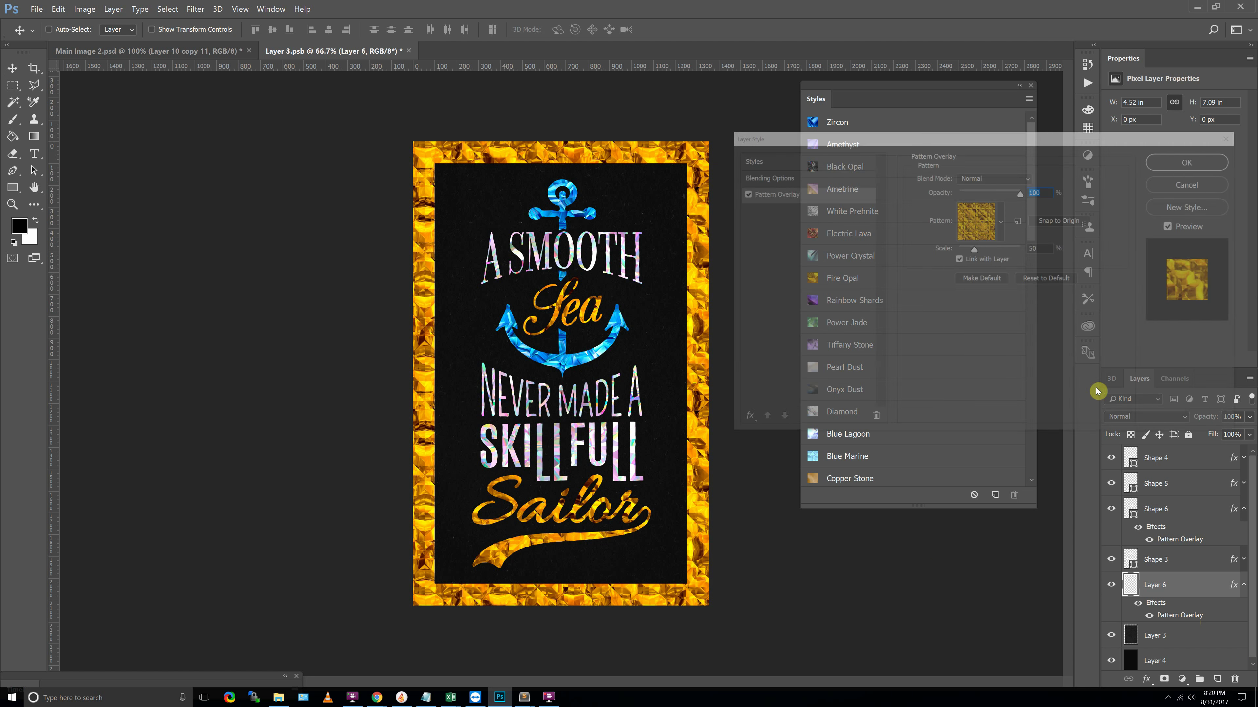
text(100)
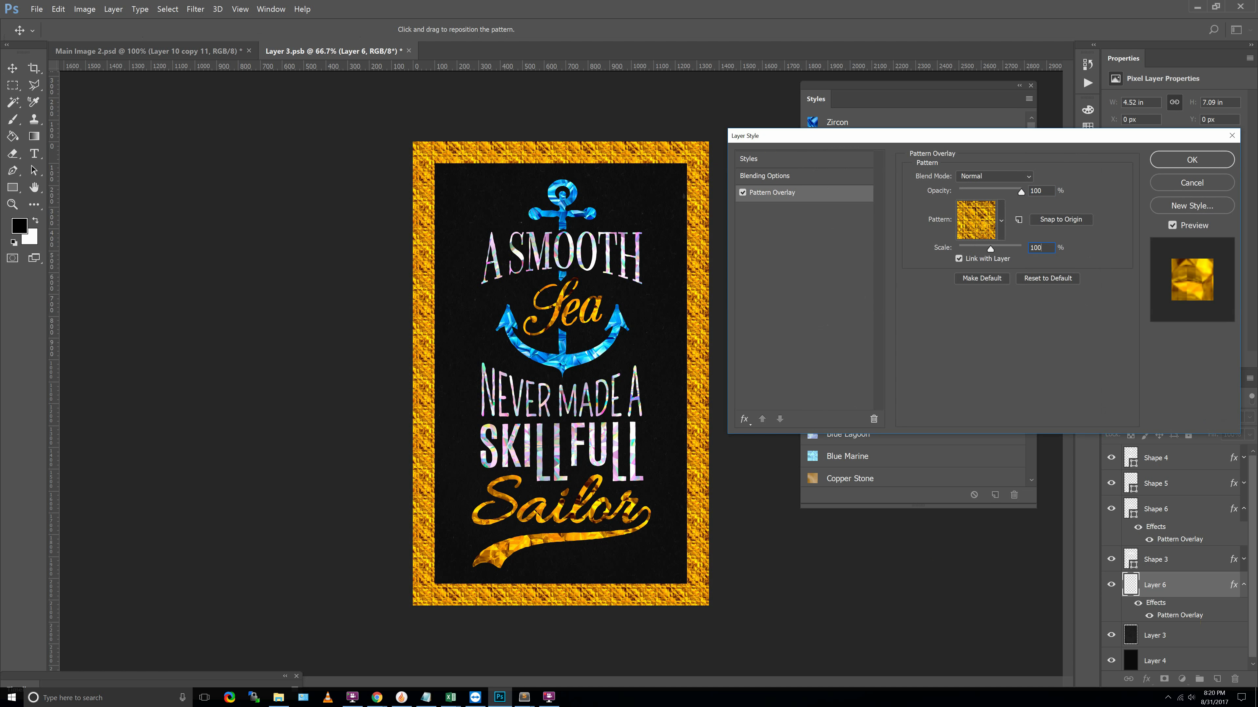
click(976, 218)
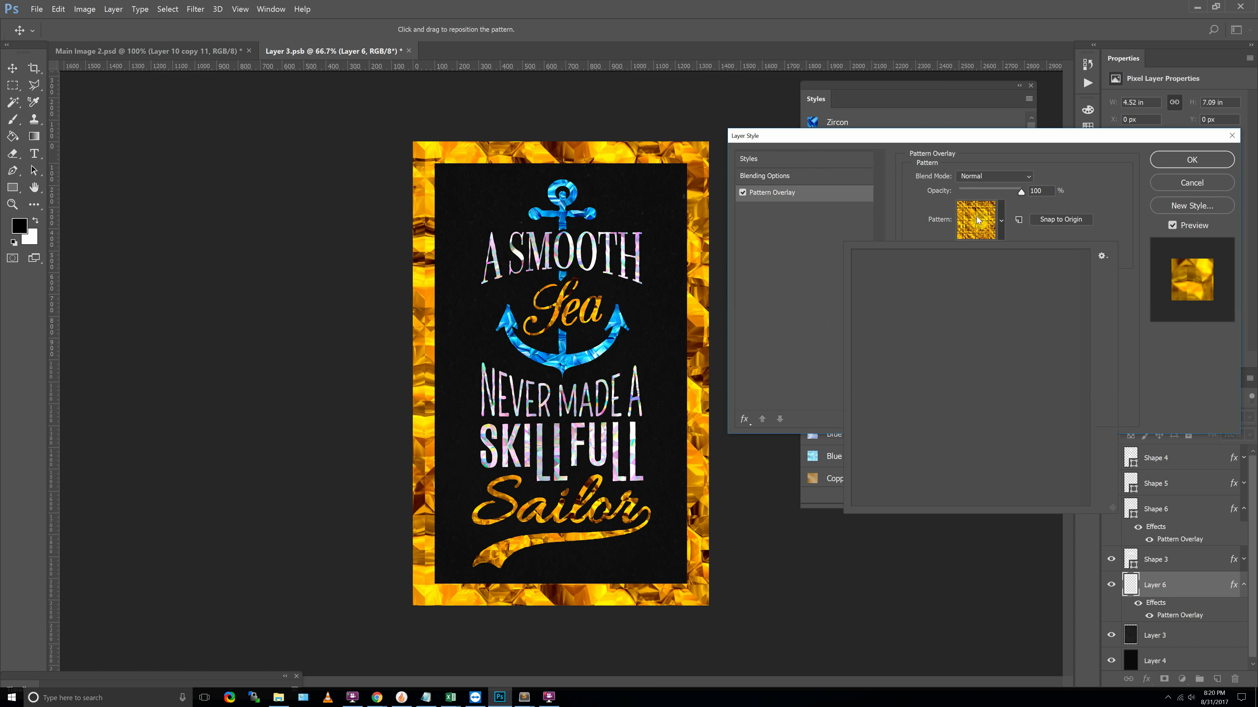
click(891, 213)
Step: Try the Zircon and Amethyst styles on the border, setting the Amethyst pattern's scale to 50%
click(831, 164)
click(914, 172)
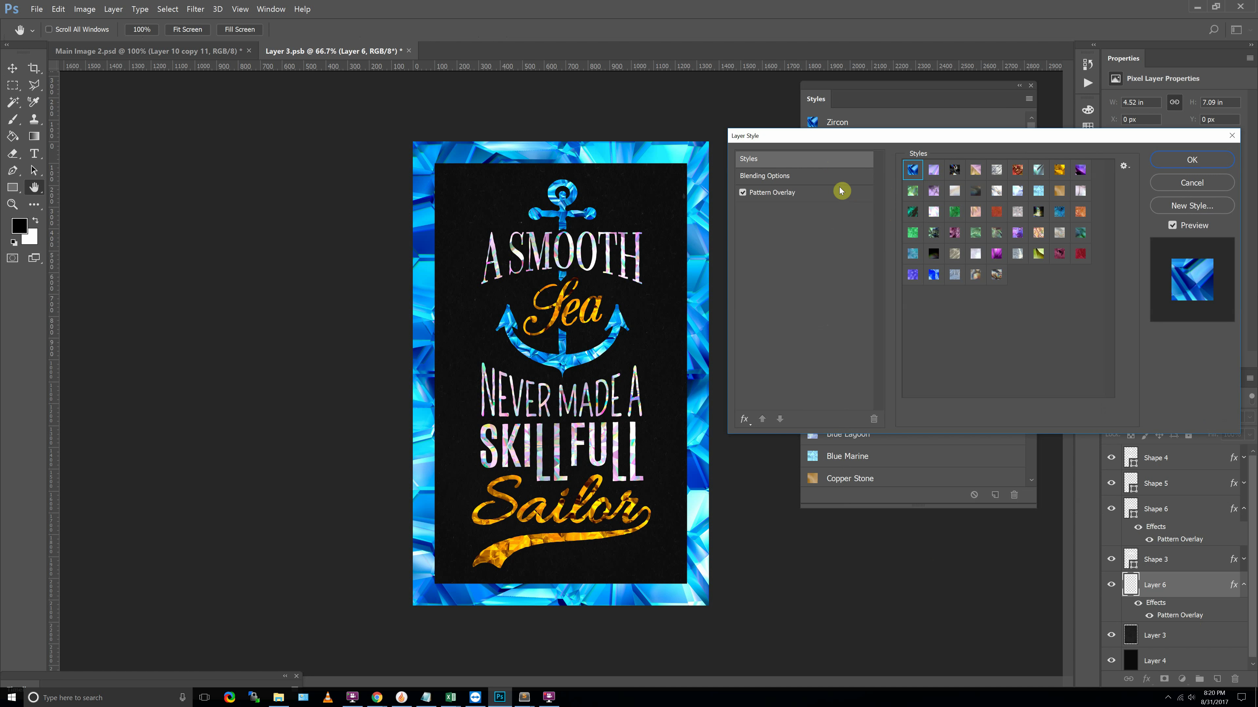
click(935, 172)
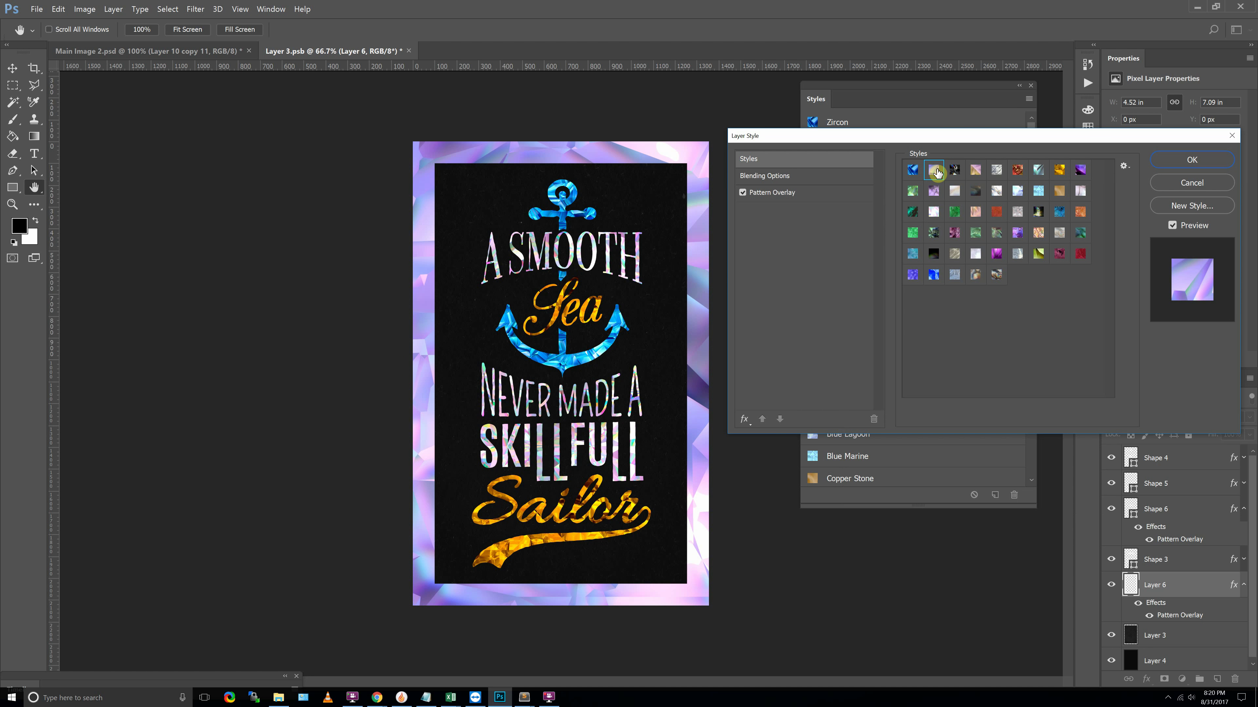
click(832, 194)
click(1042, 250)
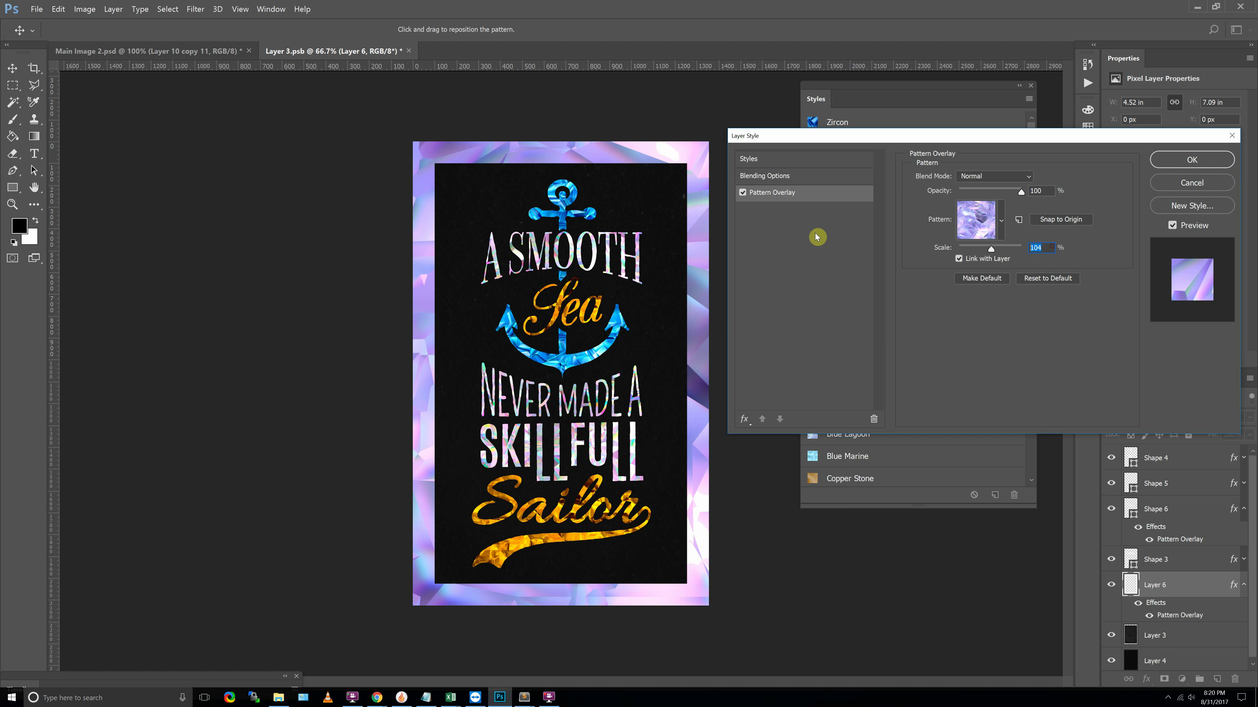
text(50)
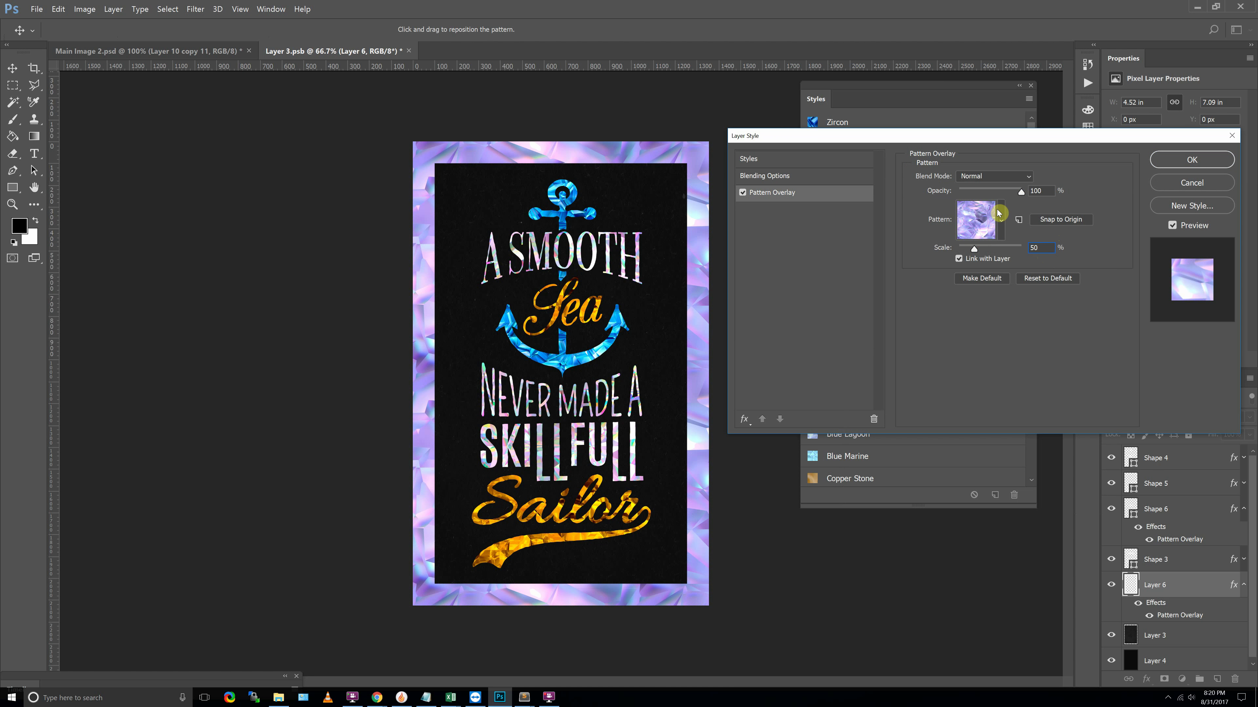
Step: Try the Ametrine, White Prehnite, Electric Lava and Power Crystal styles on the border
click(814, 178)
click(805, 163)
mouse_move(845, 135)
mouse_down()
mouse_move(864, 247)
mouse_move(848, 141)
mouse_up()
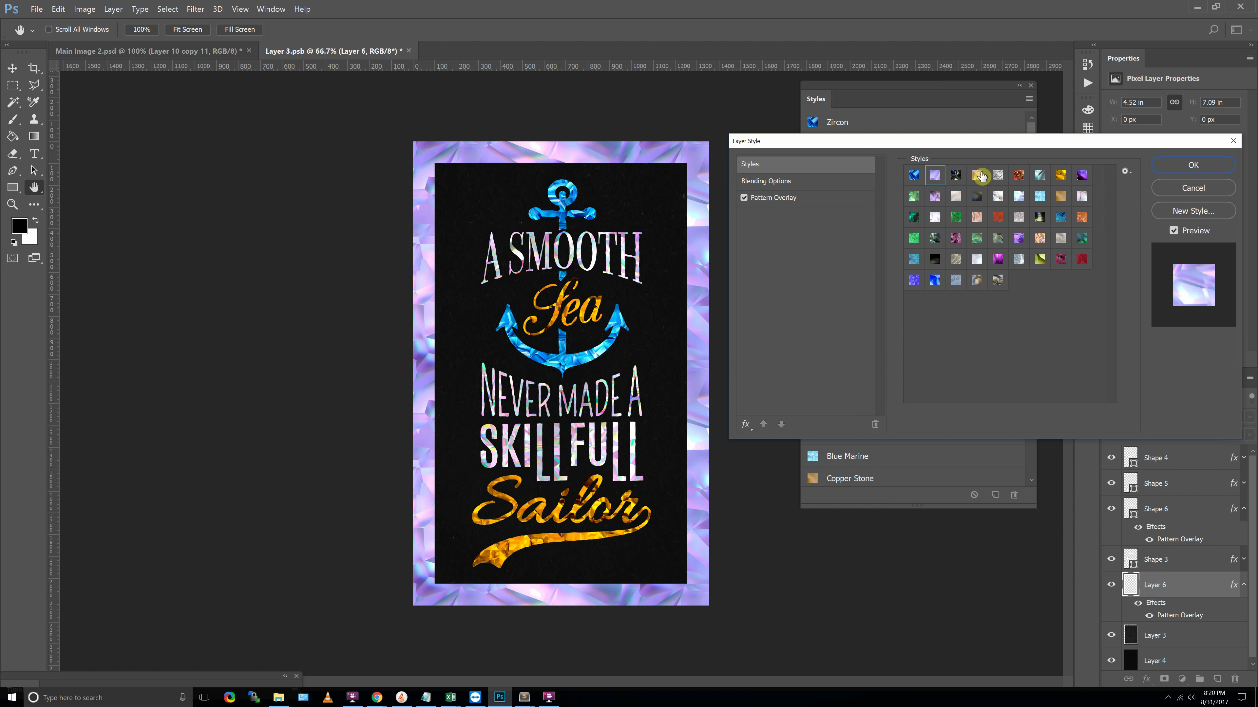
click(978, 175)
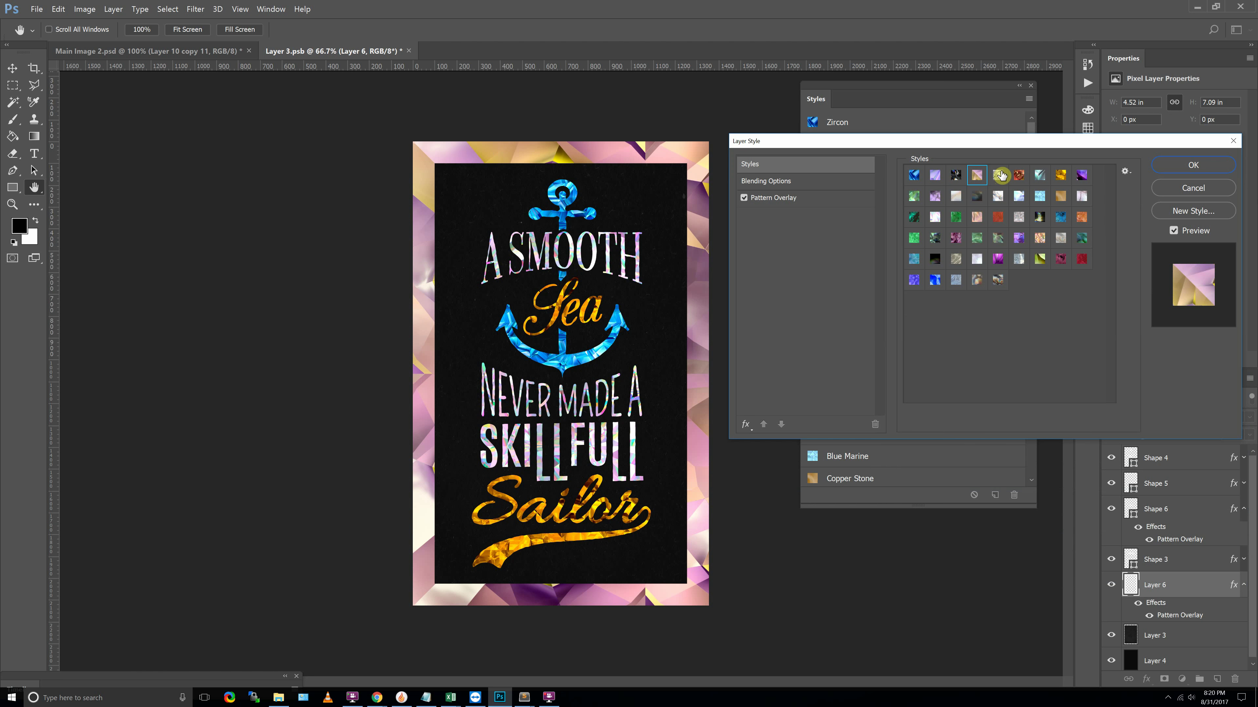
click(999, 175)
click(1018, 175)
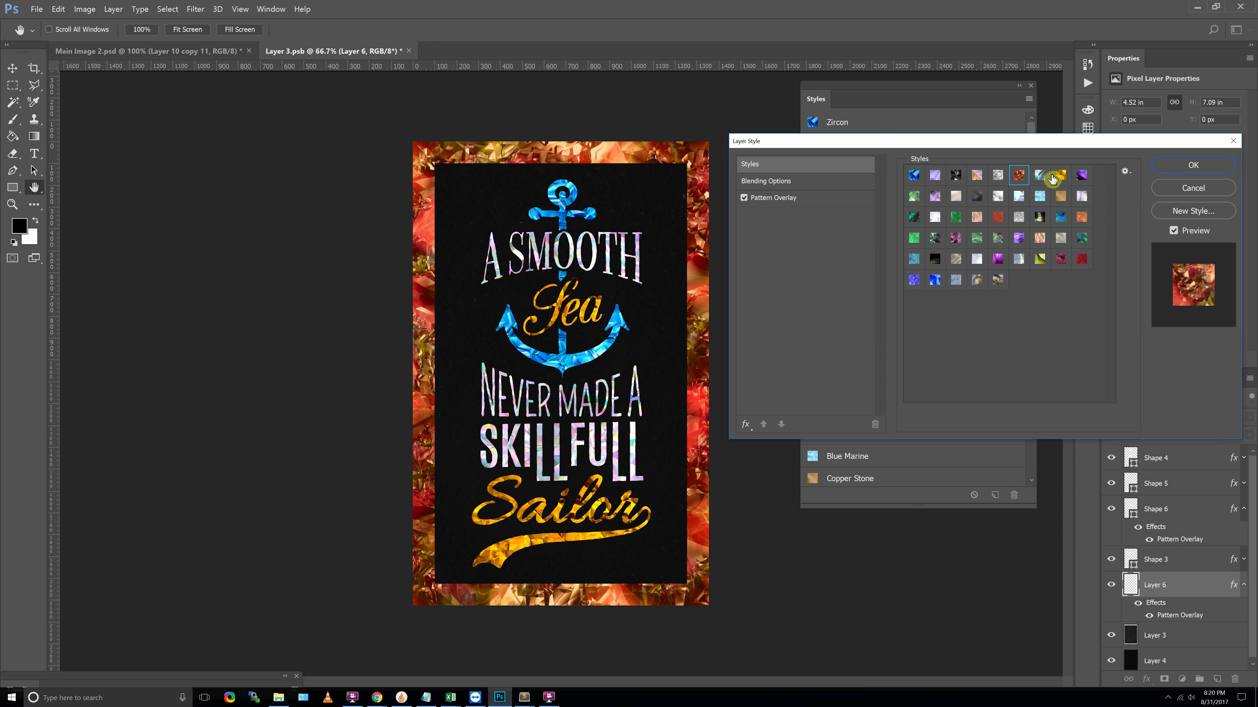
click(1039, 177)
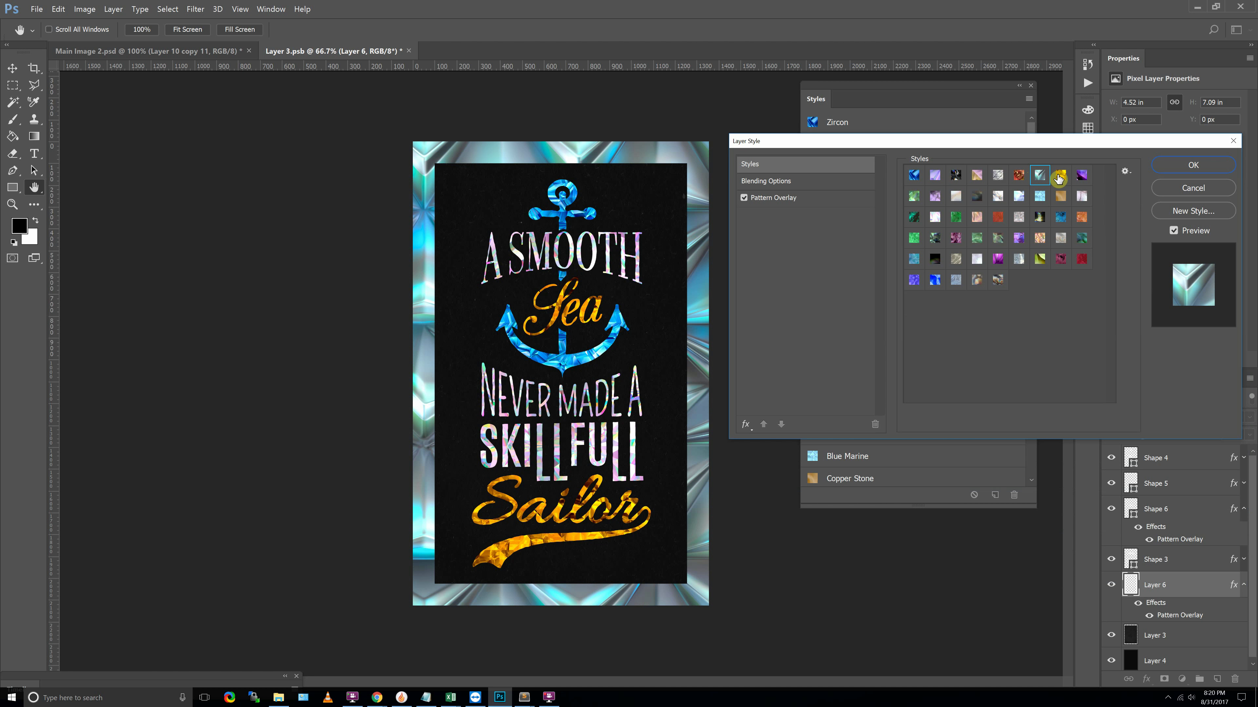
Step: Set the border's Power Crystal pattern overlay scale to 50%
click(792, 198)
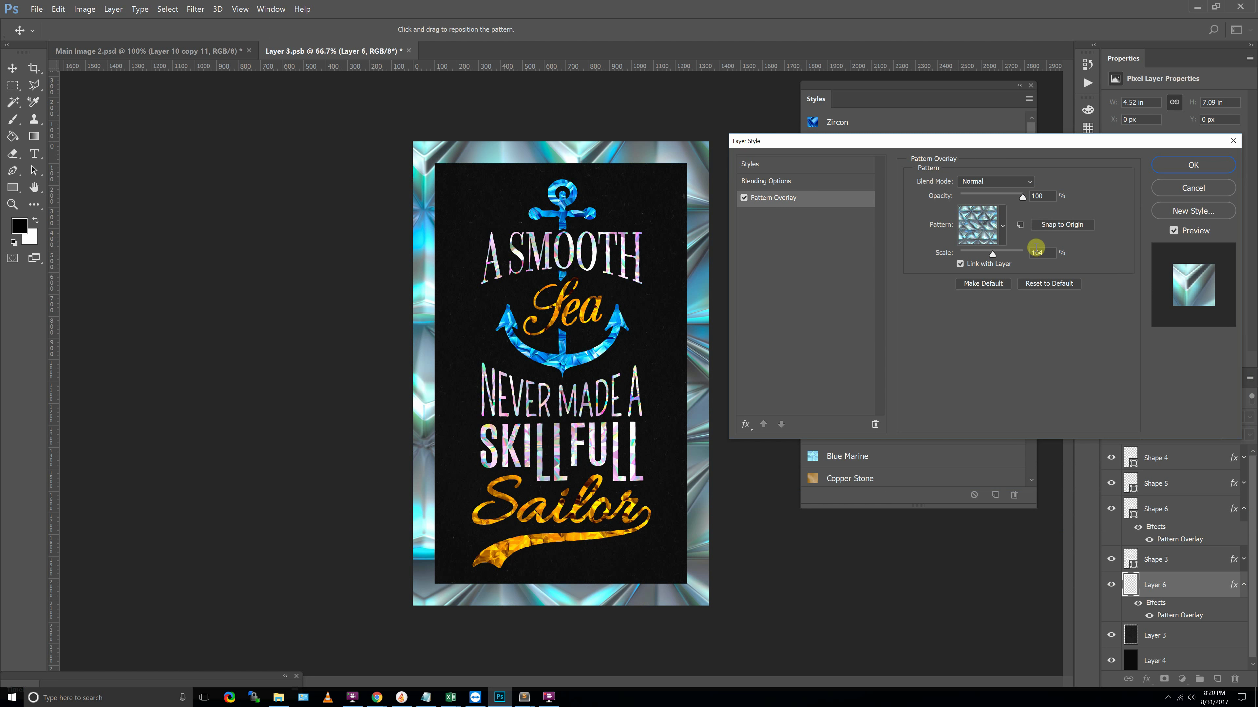
drag(1047, 251, 792, 256)
text(50)
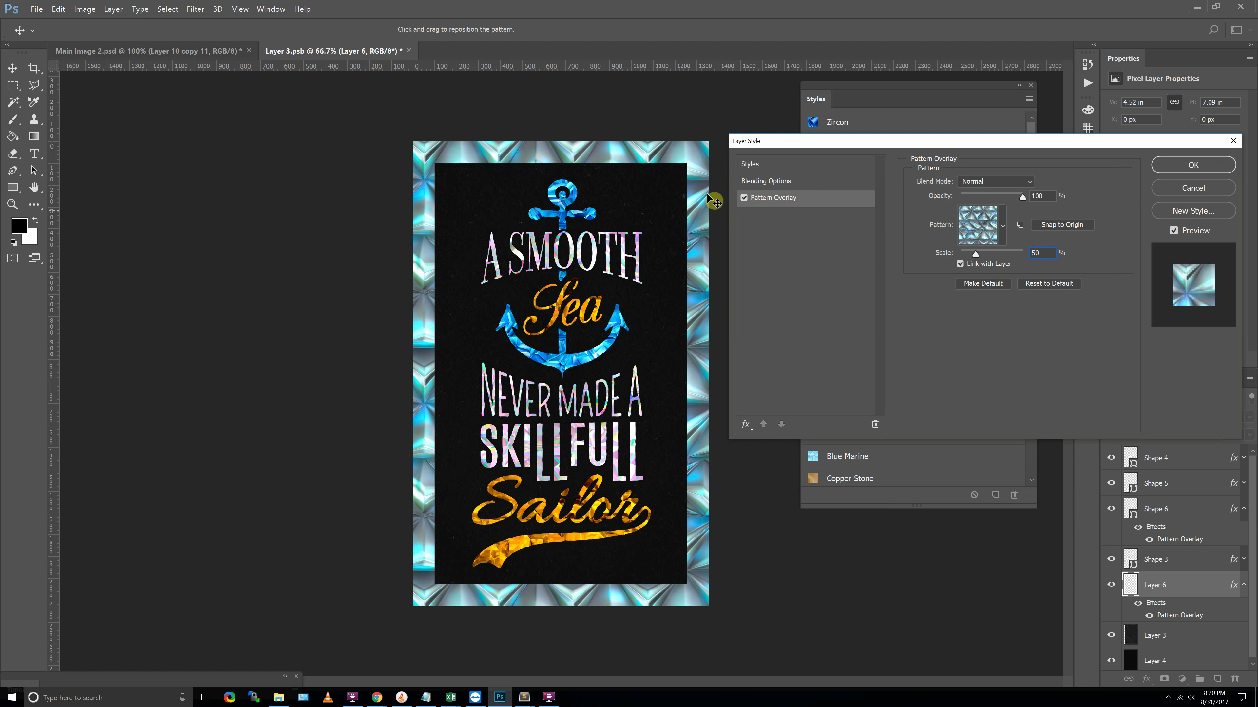
Step: Try the Rainbow Shards, Power Jade, Tiffany Stone and Onyx Dust styles on the border
click(782, 170)
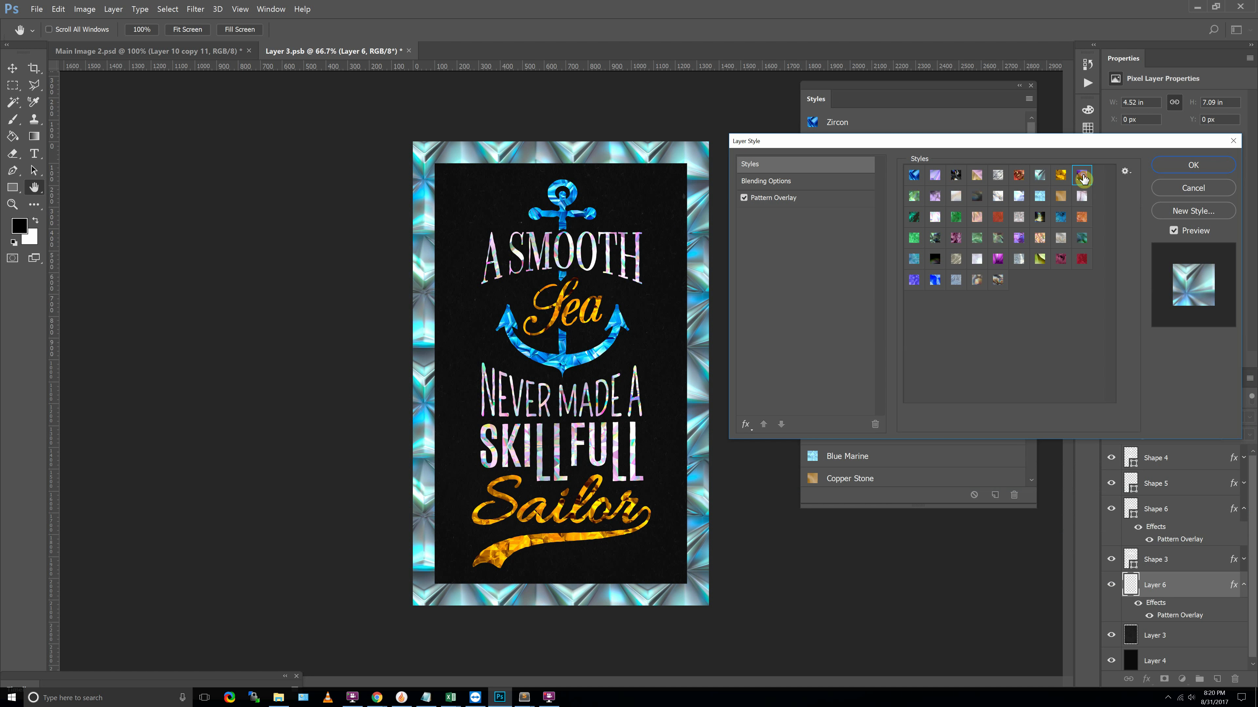
click(1083, 176)
click(913, 196)
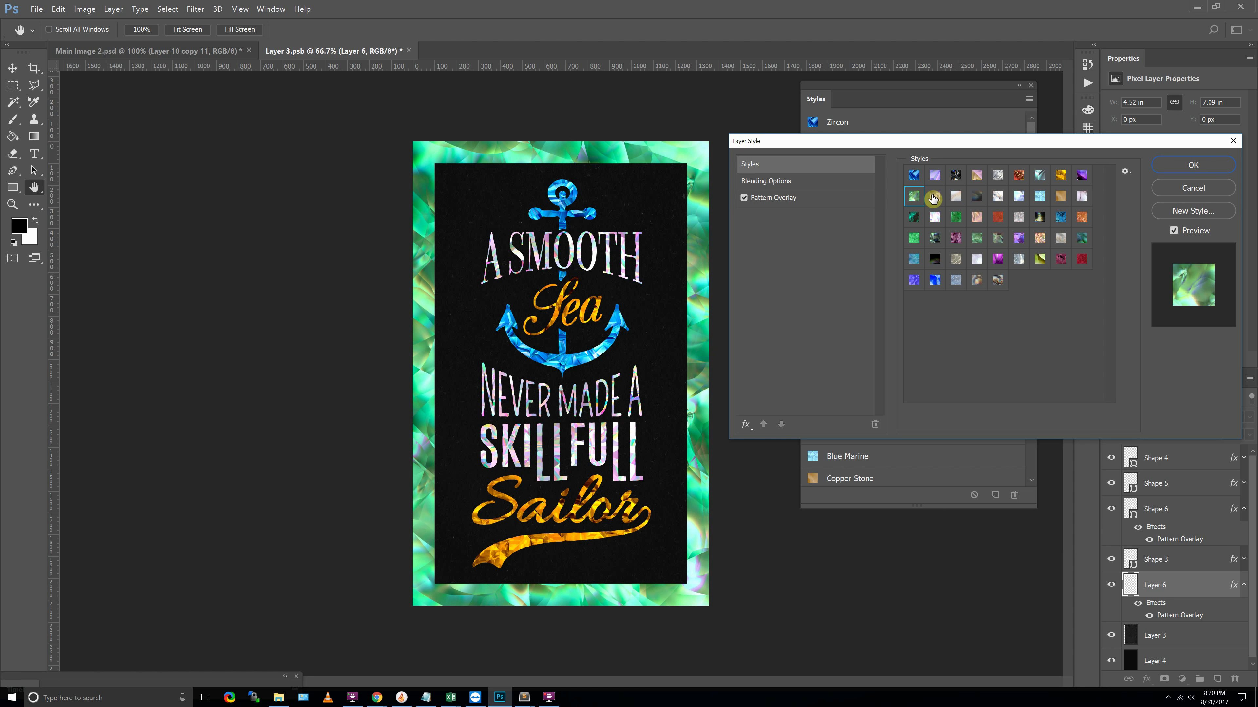
click(933, 198)
click(971, 201)
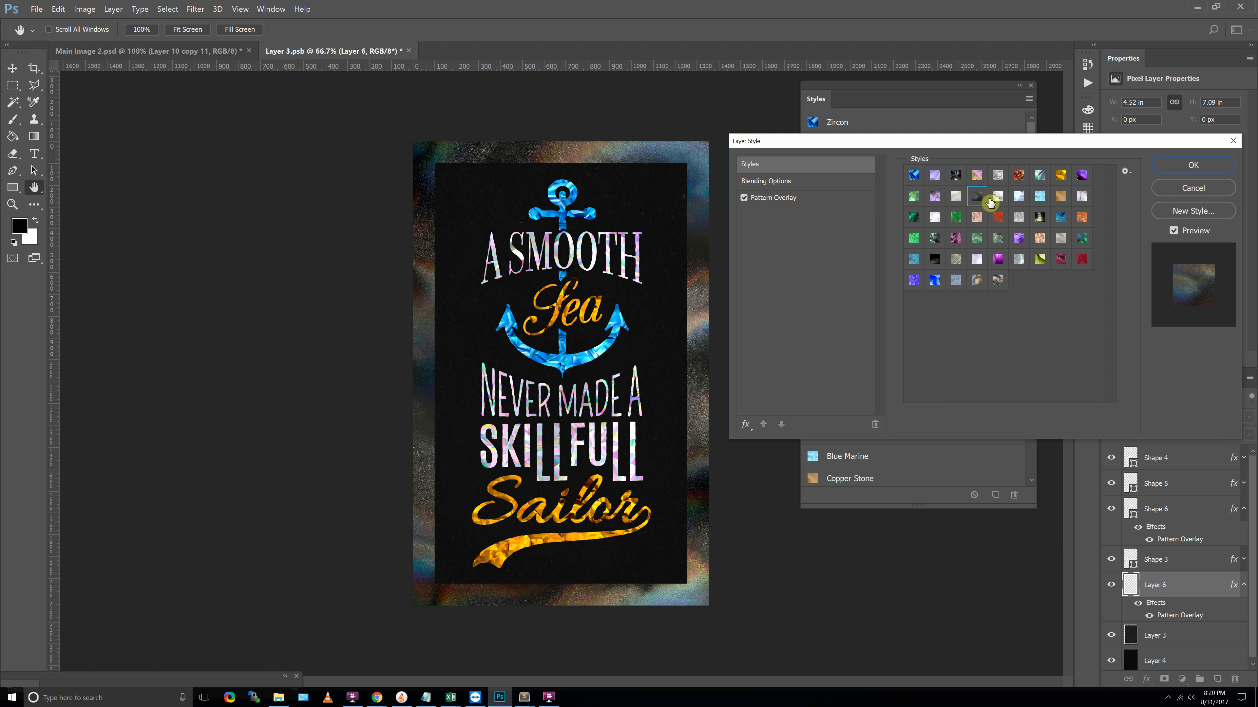
Step: Apply the Diamond style to the poster's border layer
click(998, 201)
click(984, 202)
click(1001, 198)
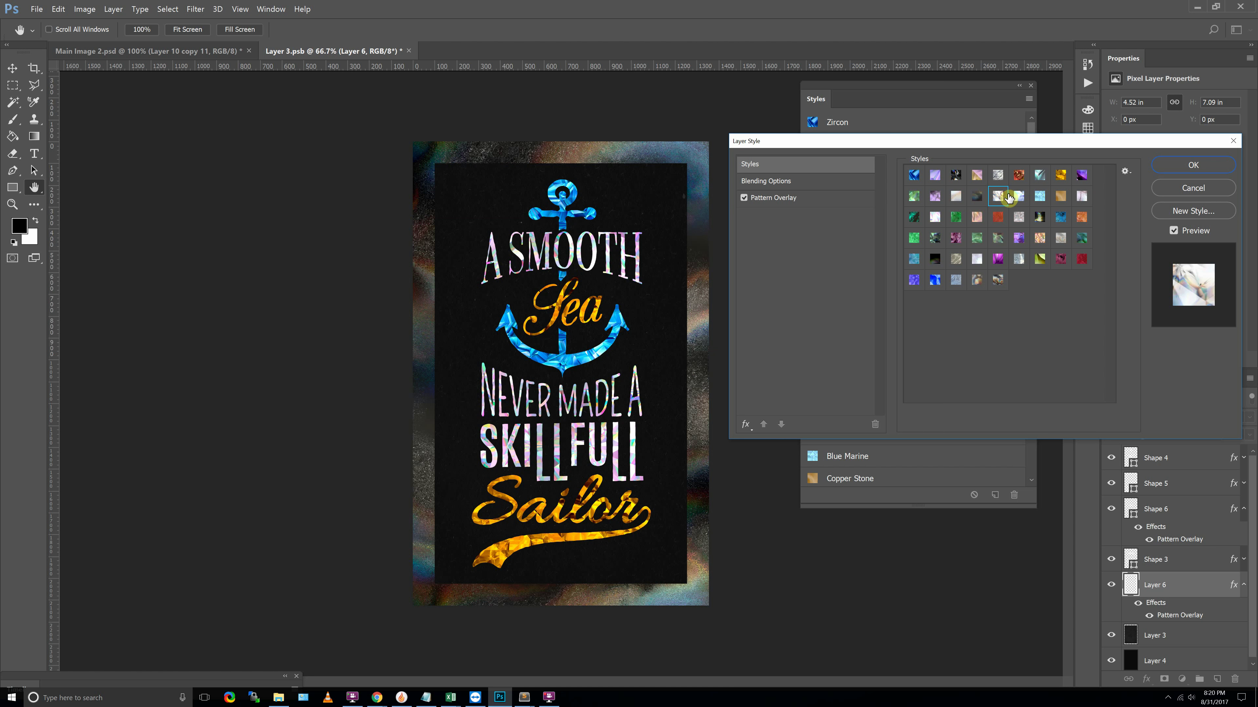
Step: Try the border's Diamond pattern overlay at 50% scale, settle on 25%, and confirm the layer style
click(787, 198)
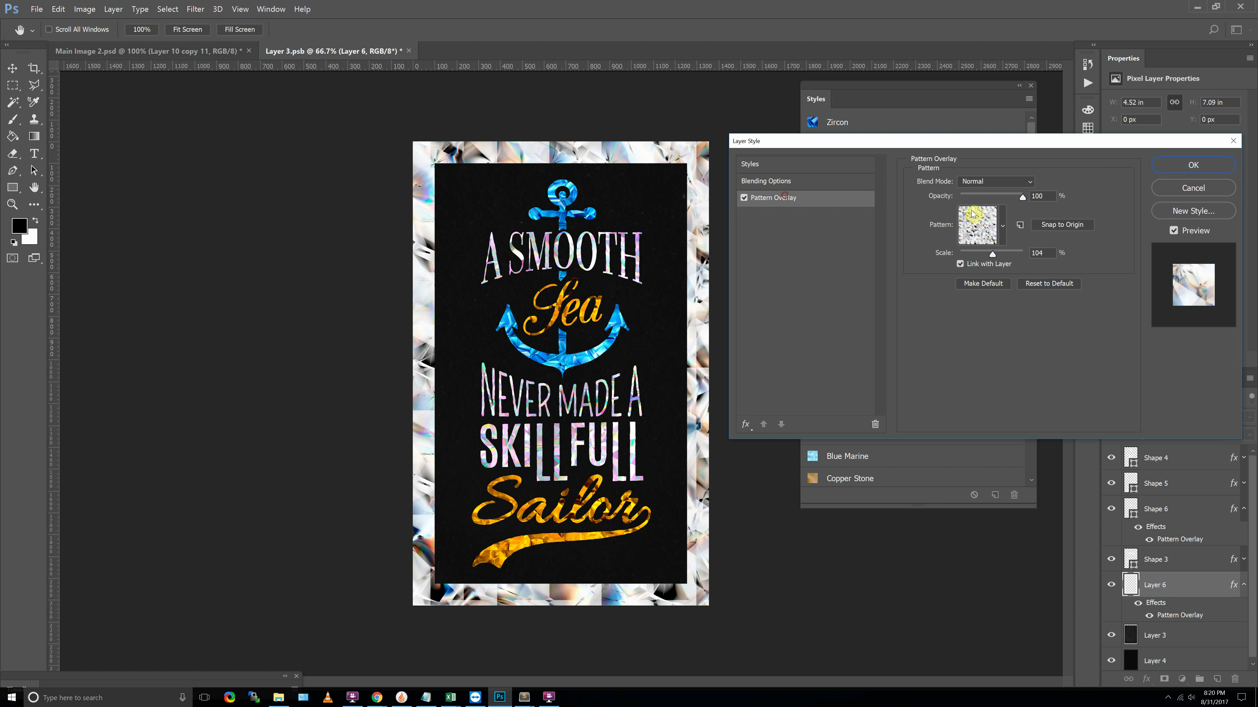
text(50)
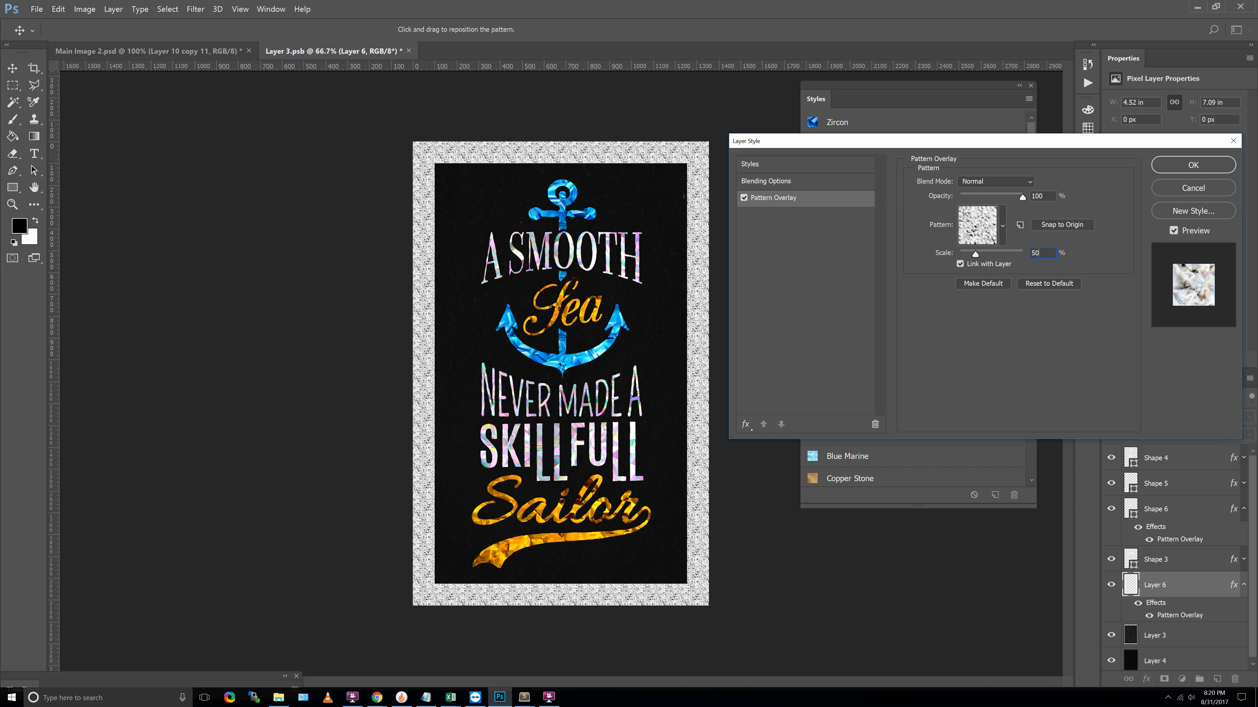
drag(1044, 250, 788, 211)
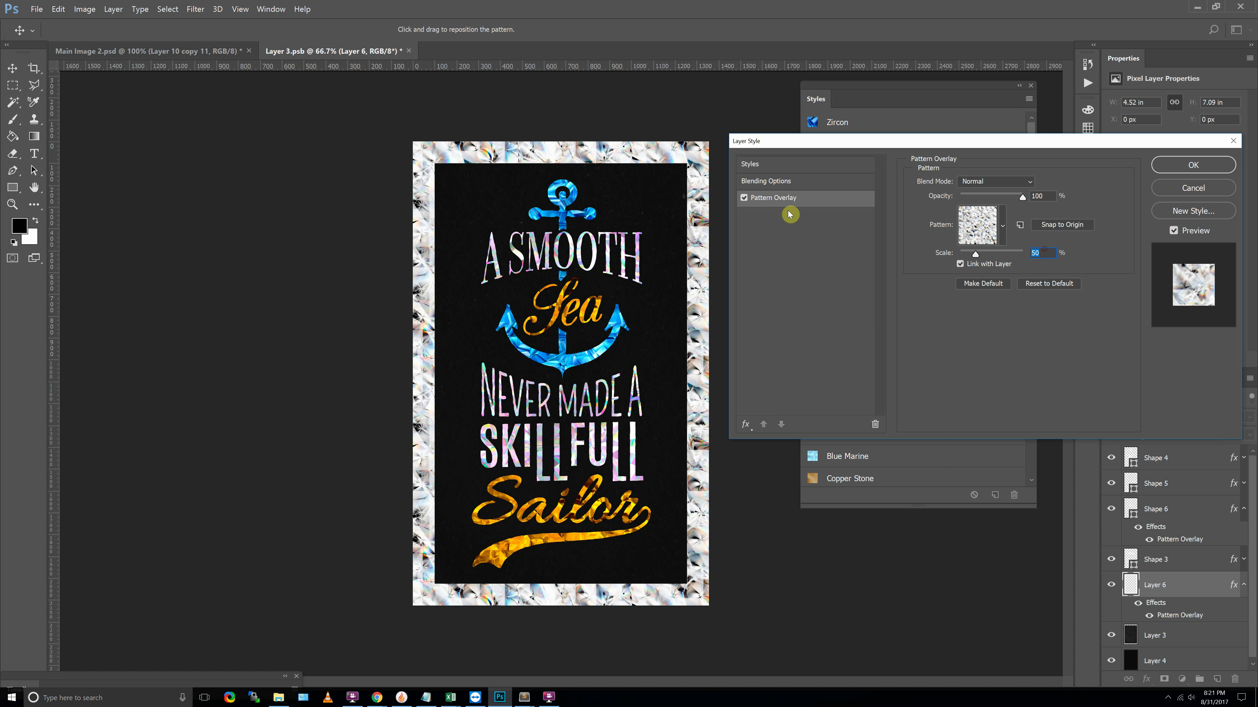
text(25)
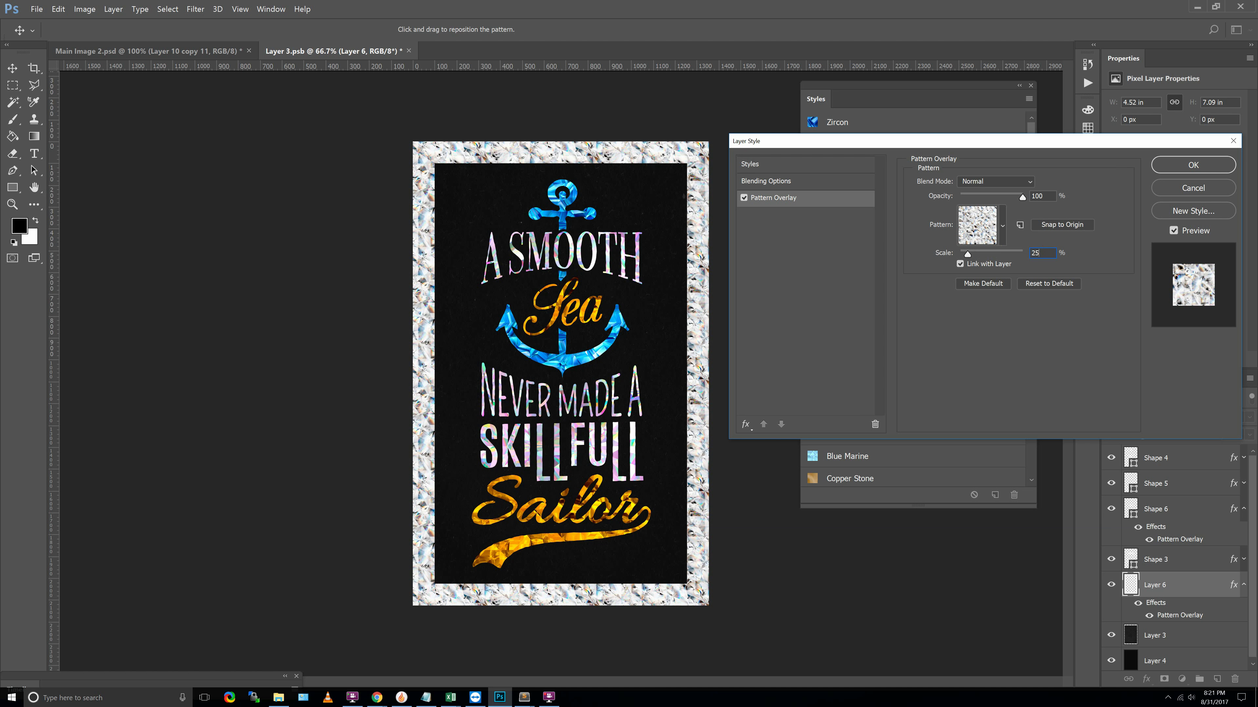
click(1188, 165)
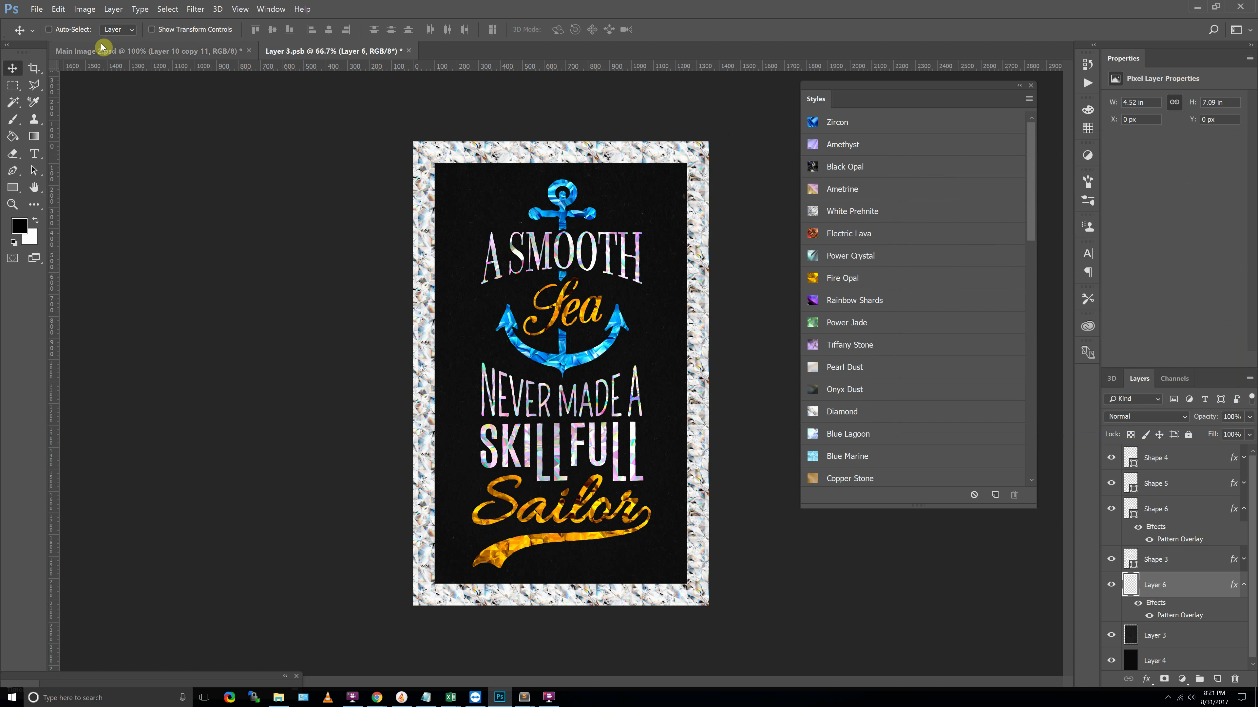
Step: Create a new document of 3000 by 3000 pixels at 72 pixels/inch with a white background
key(ctrl+n)
drag(598, 223, 518, 234)
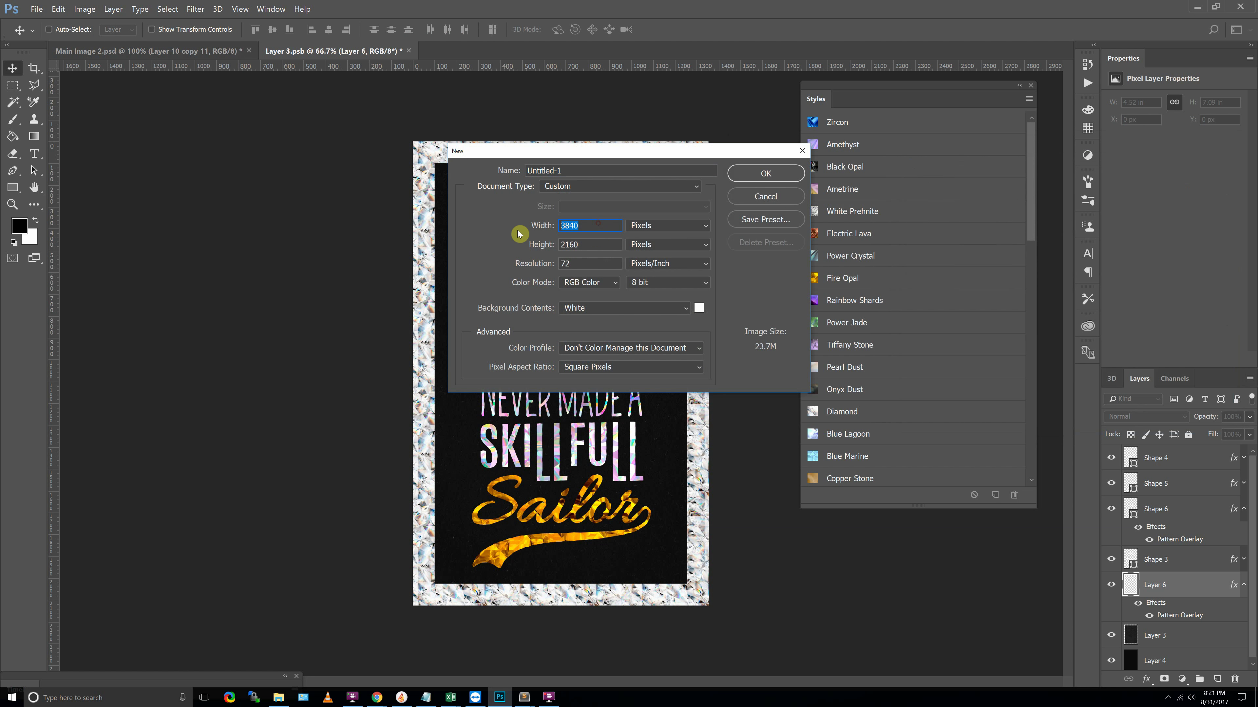
text(3000)
key(Tab)
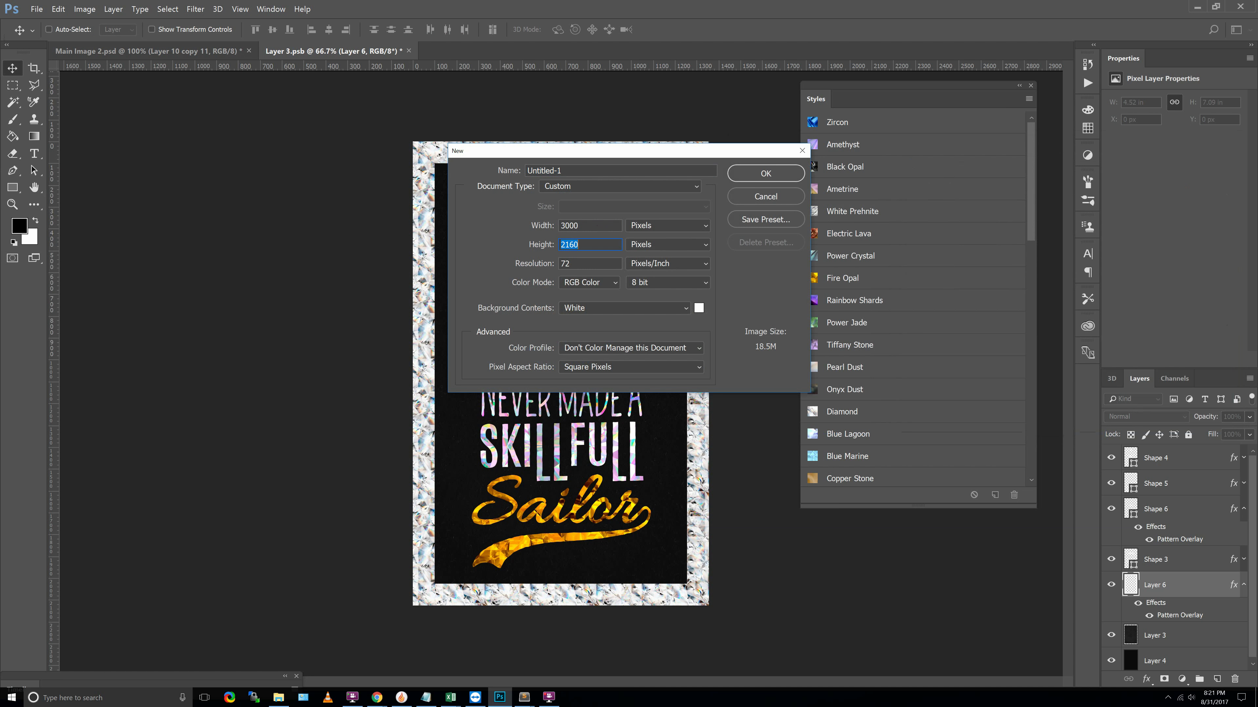
text(3000)
key(Return)
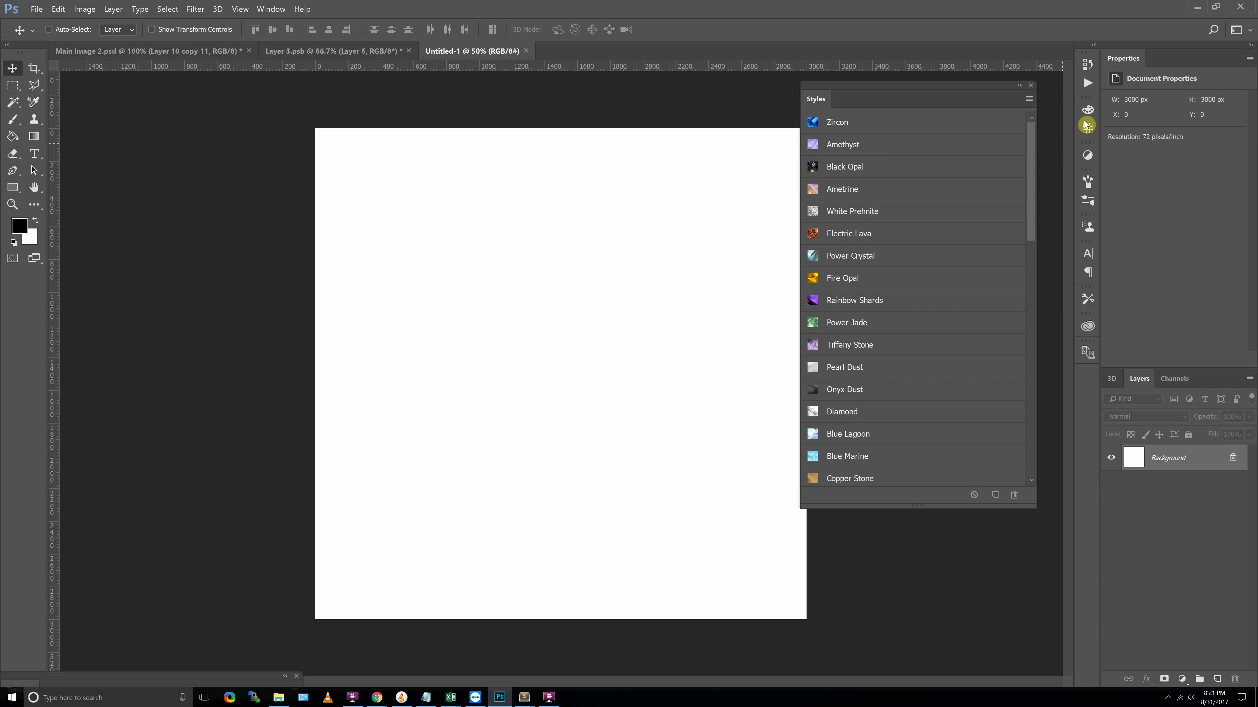
Step: Move the styles list clear of the canvas and add a text layer reading "GEMSTONE" on the white canvas
drag(957, 86, 1006, 95)
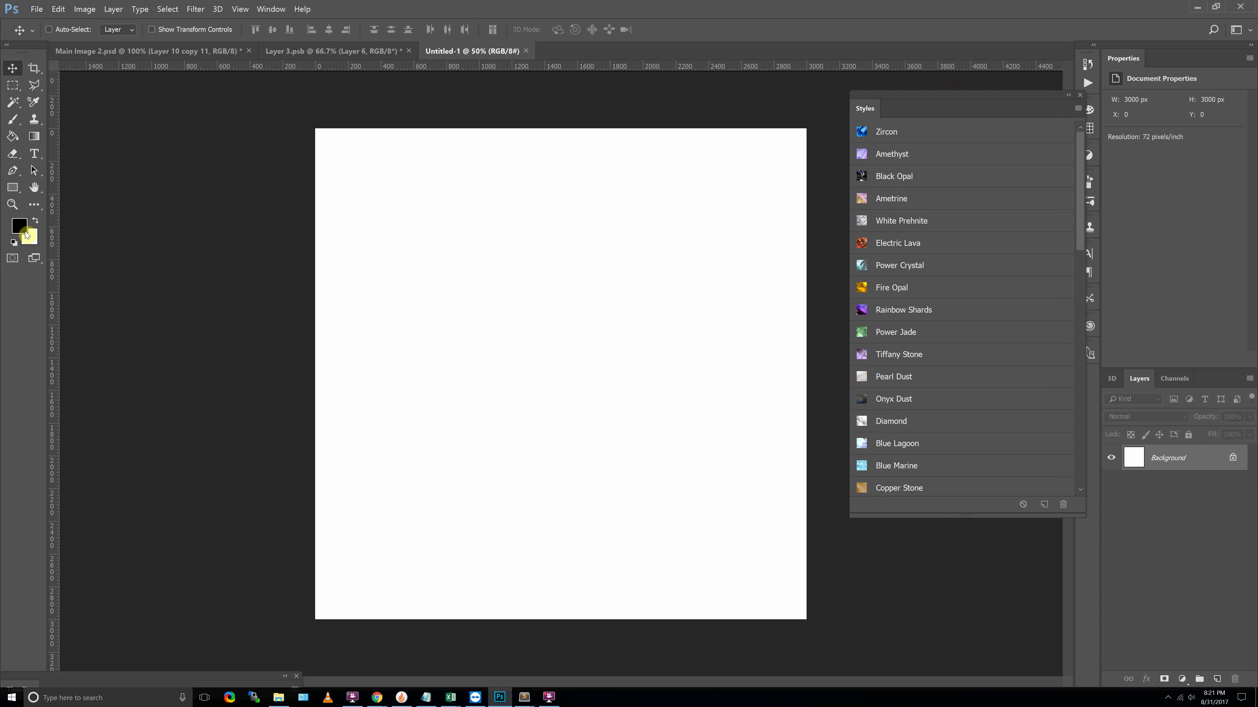
click(34, 154)
click(392, 282)
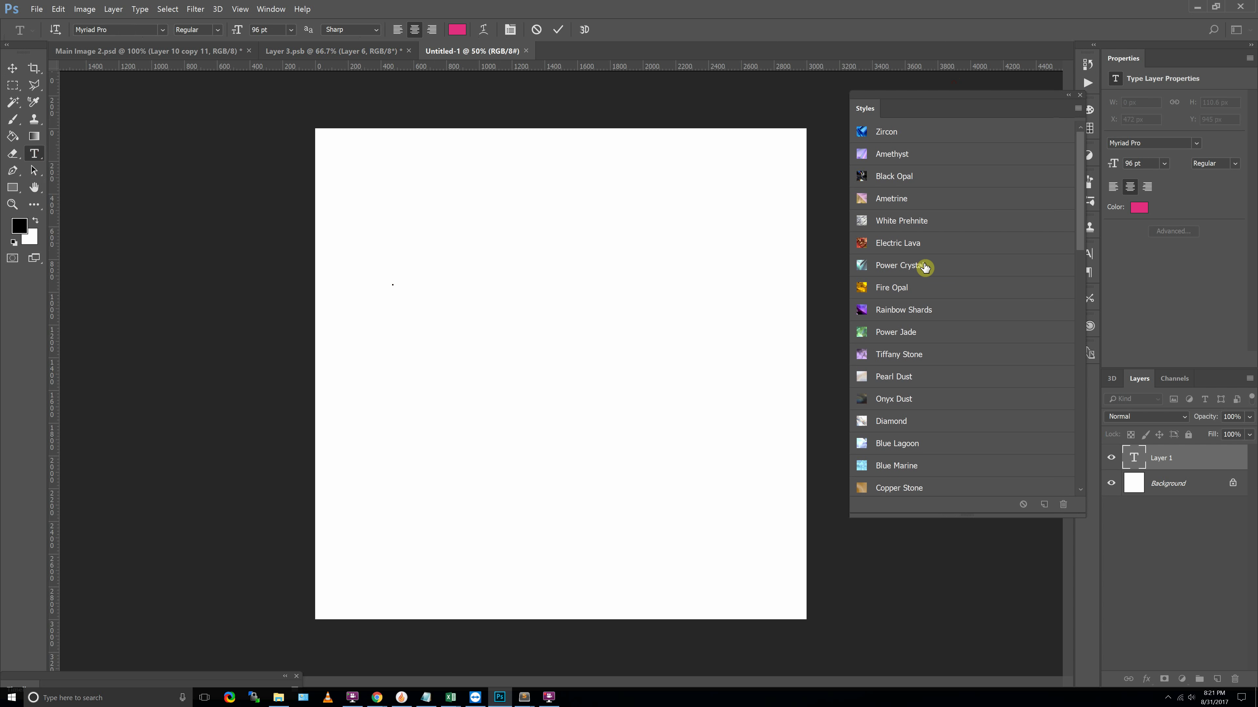
text(HAPPY)
key(ctrl+a)
key(Left)
key(Left)
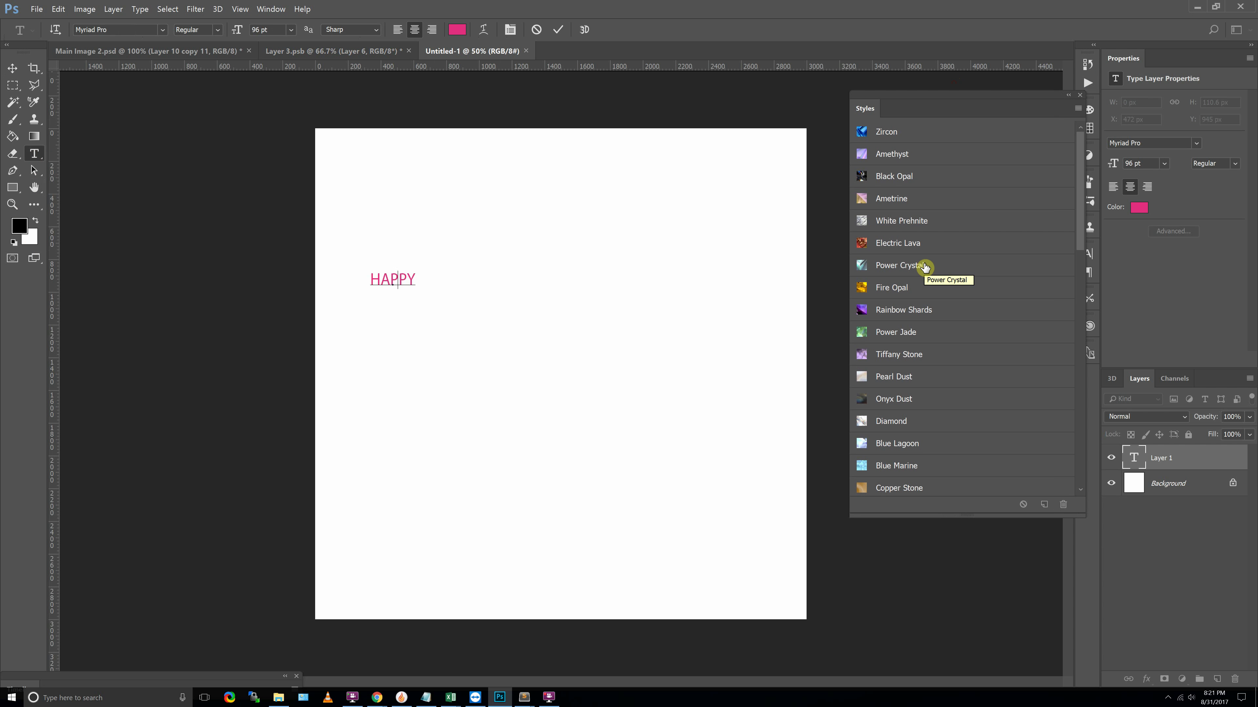
text(GEMSTONE)
Step: Change the color of the whole GEMSTONE text to black
key(ctrl+a)
click(464, 35)
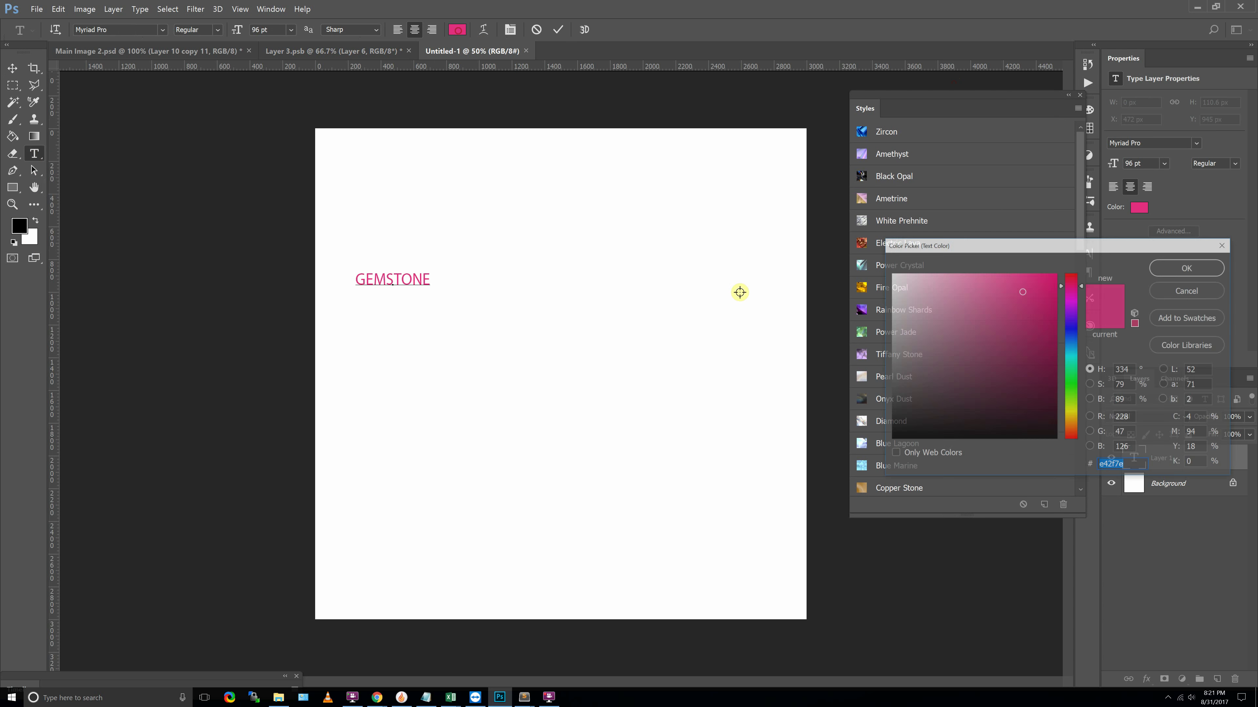
drag(921, 402, 867, 515)
click(1178, 268)
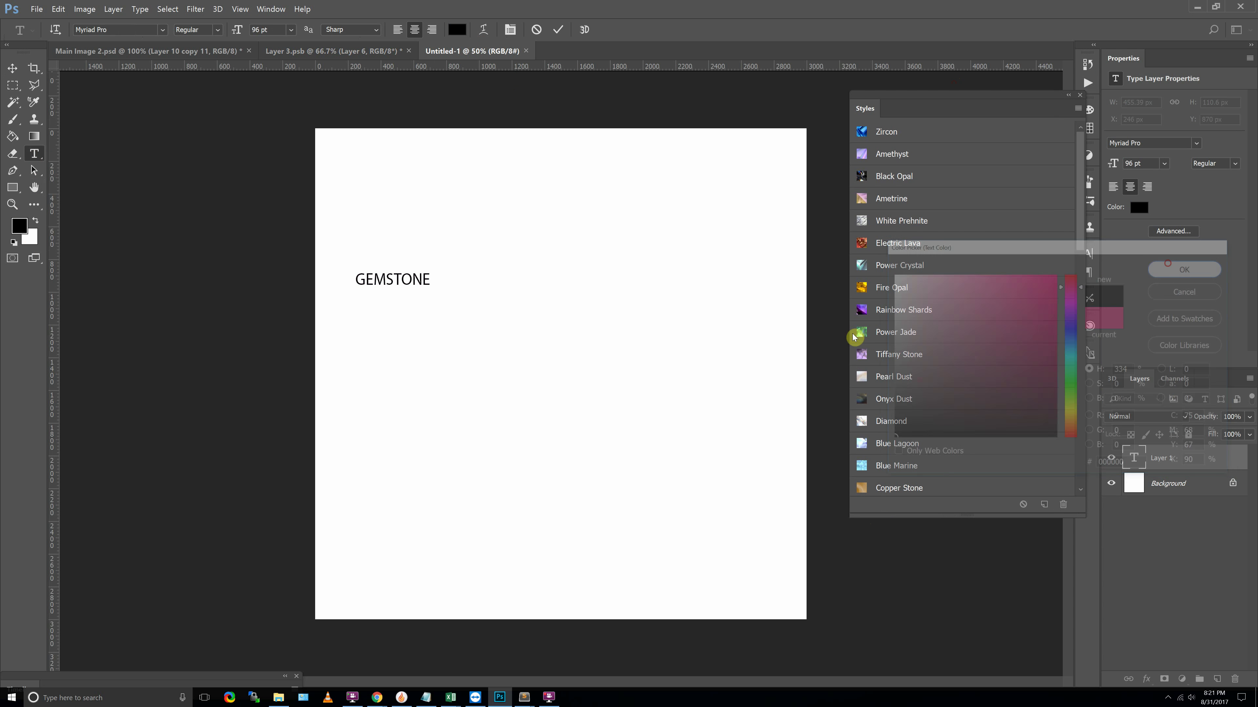
Step: Browse the installed fonts and set the GEMSTONE text in Bonjour
click(162, 29)
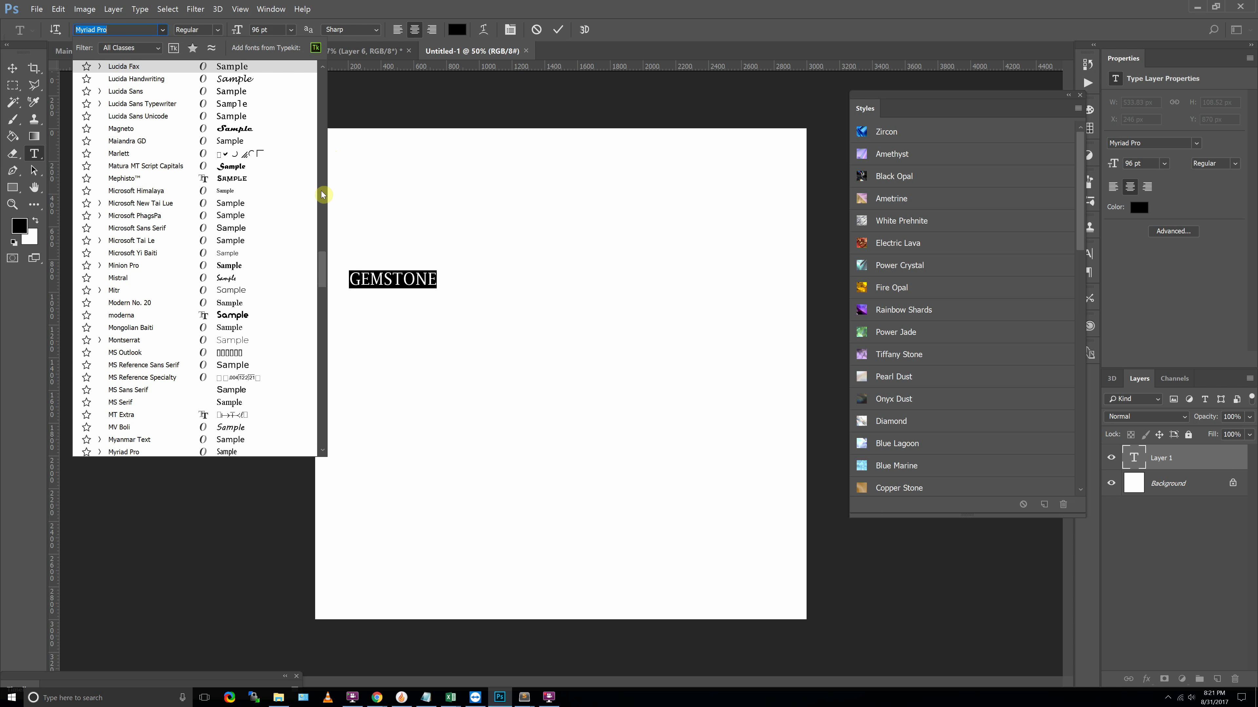
drag(323, 261, 328, 74)
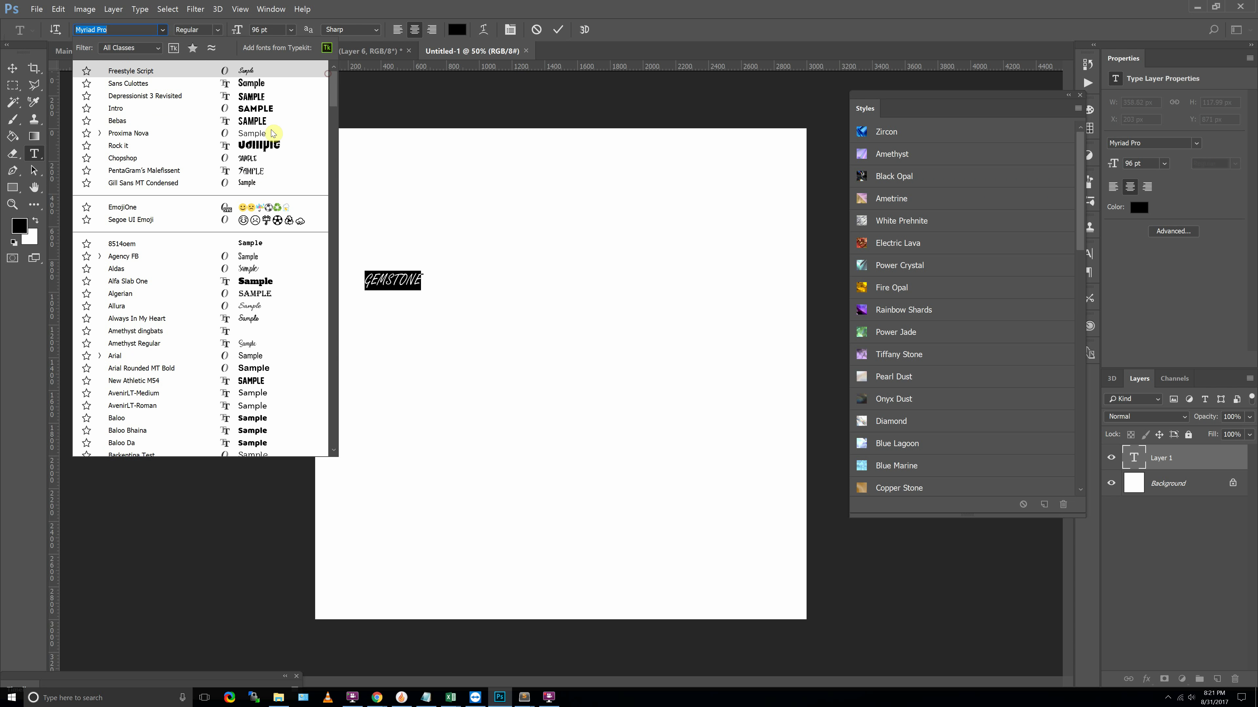
scroll(220, 256, down, 10)
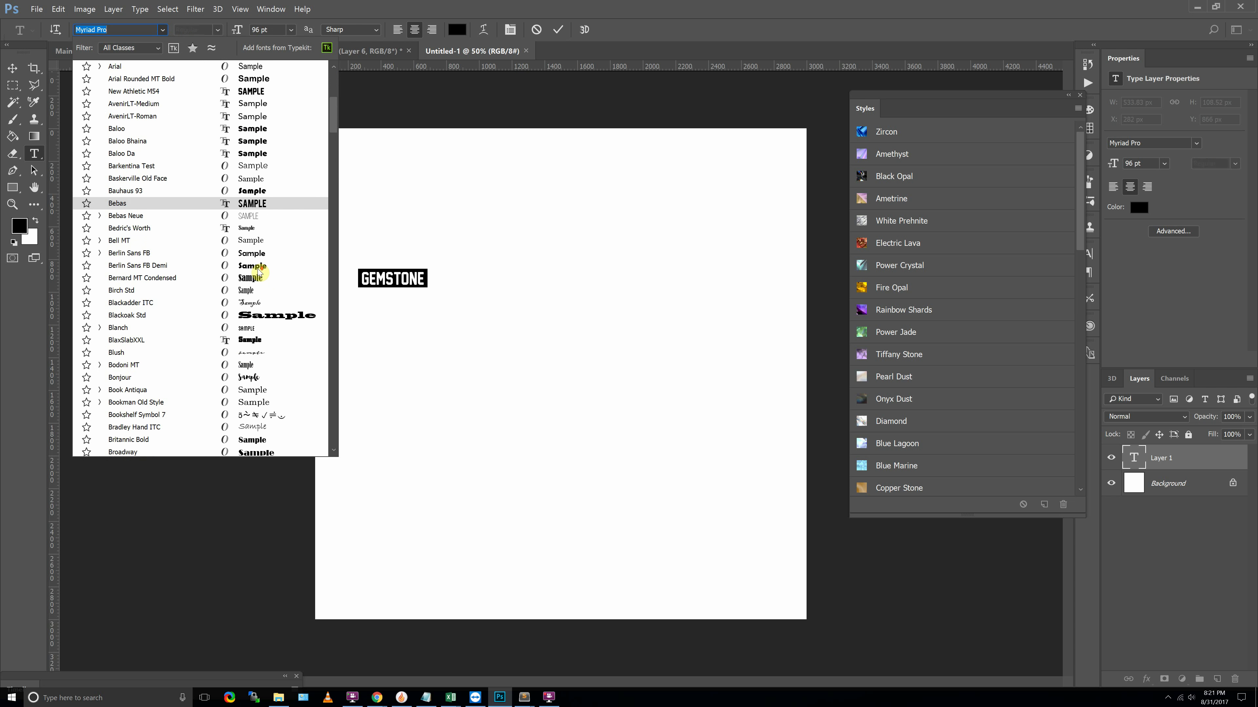
scroll(260, 237, down, 5)
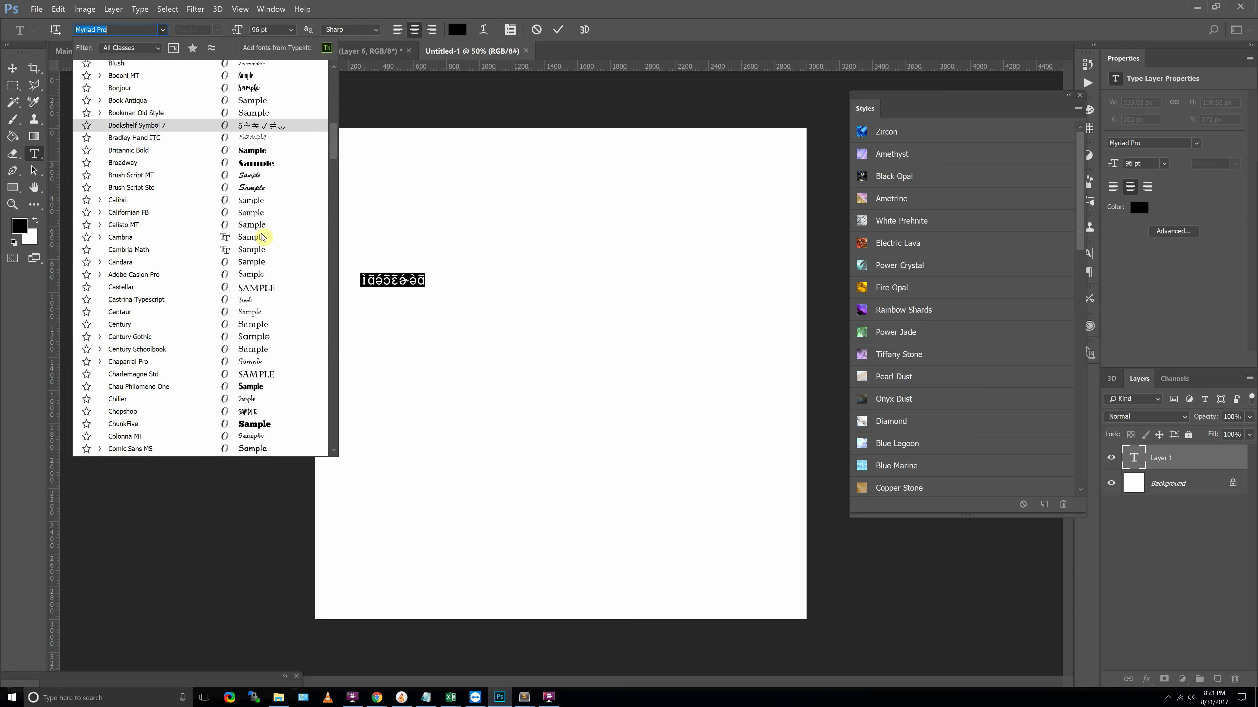
click(273, 87)
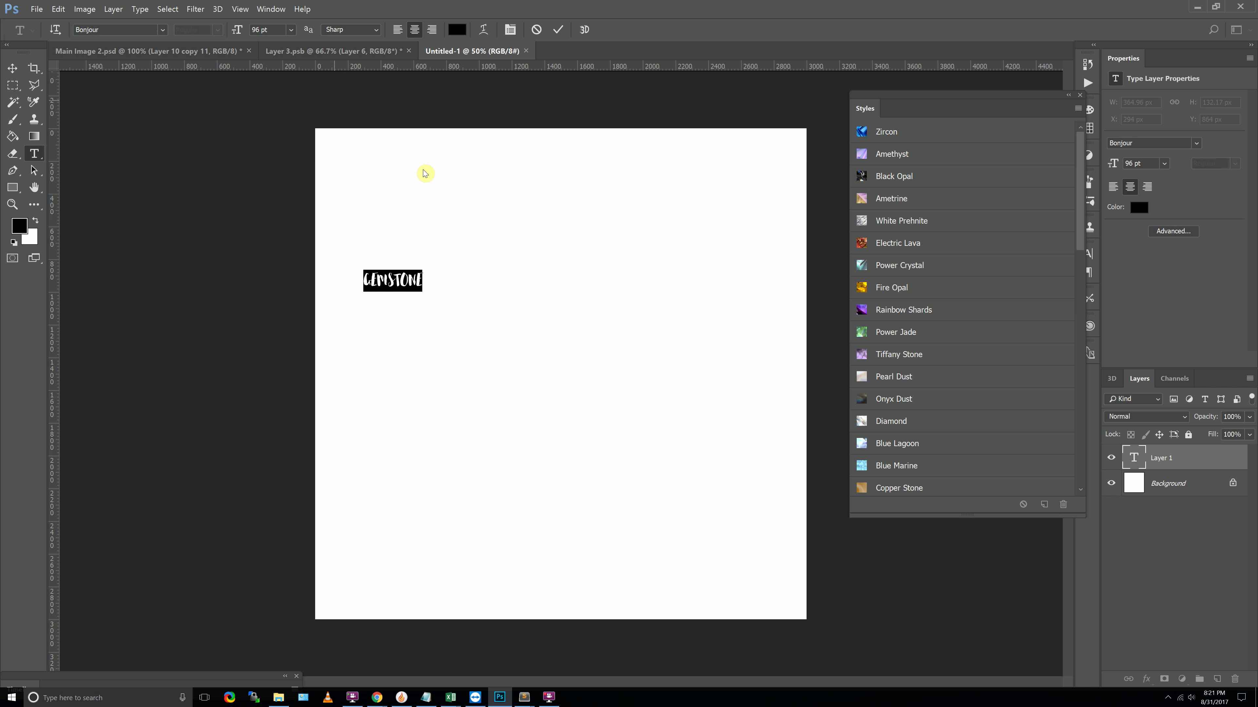
Step: Turn off All Caps for the text and retype the word as "Gemstone"
click(510, 29)
click(980, 358)
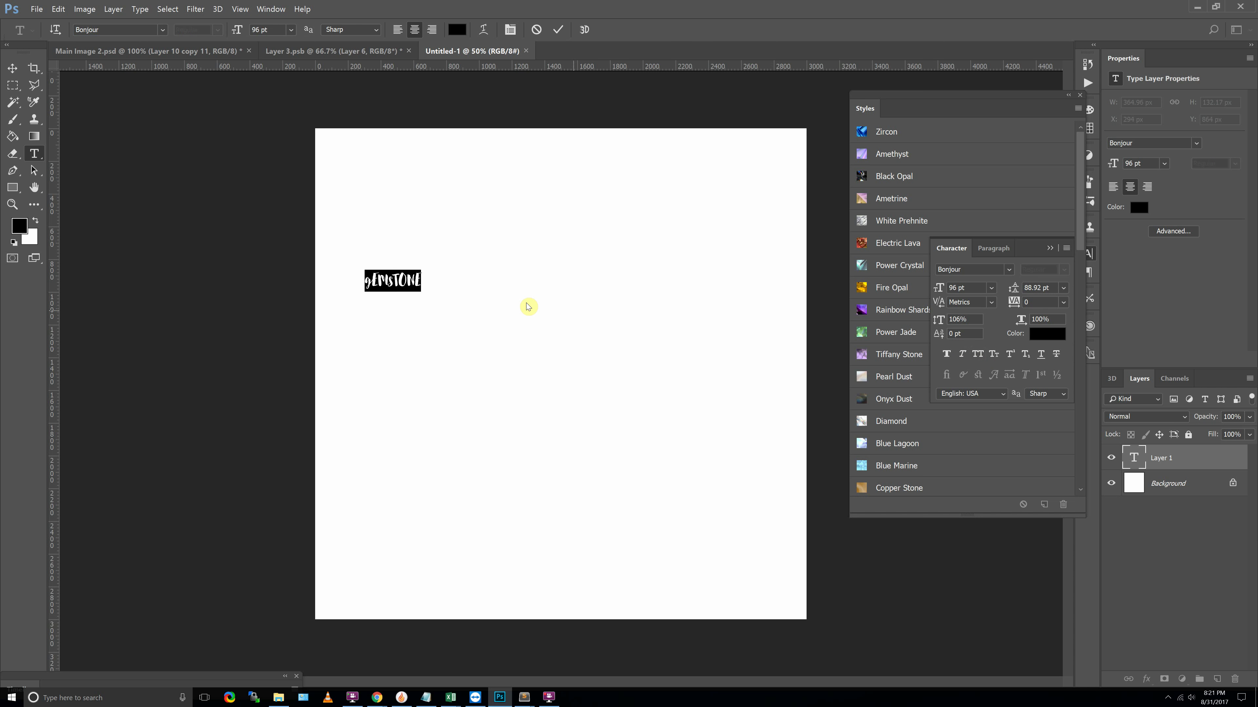
click(404, 285)
key(ctrl+a)
text(G)
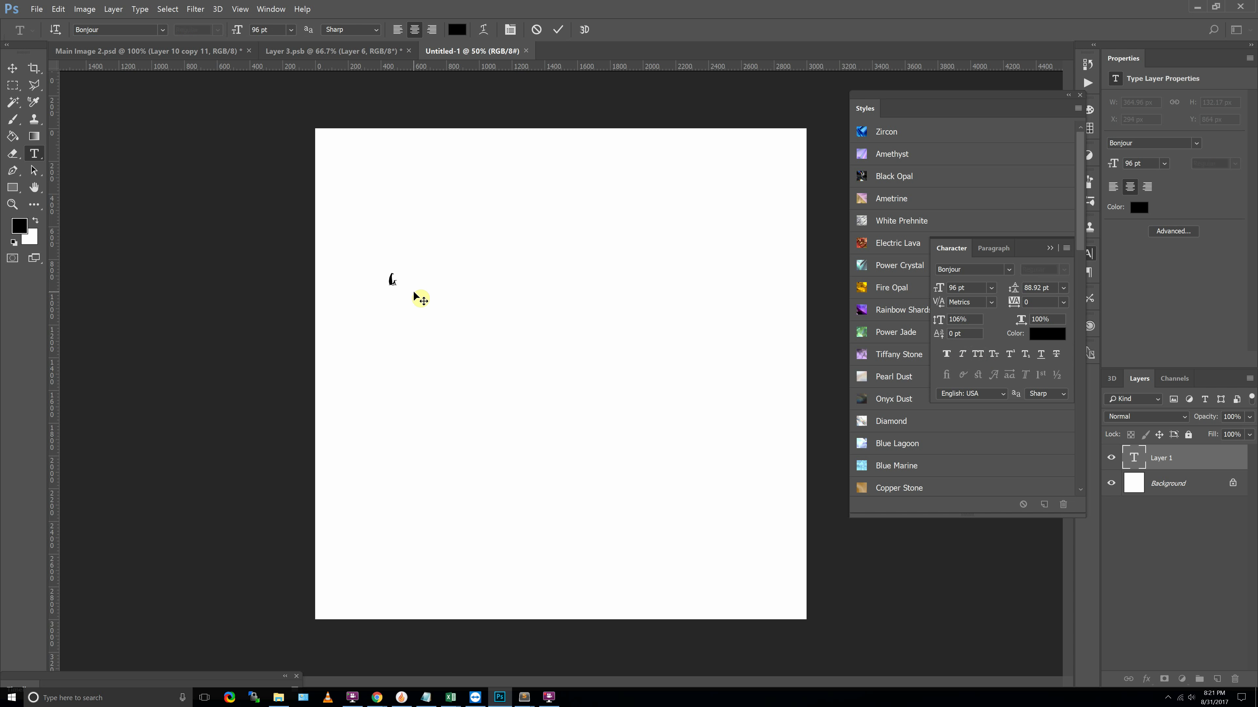
text(emstone)
key(ctrl+a)
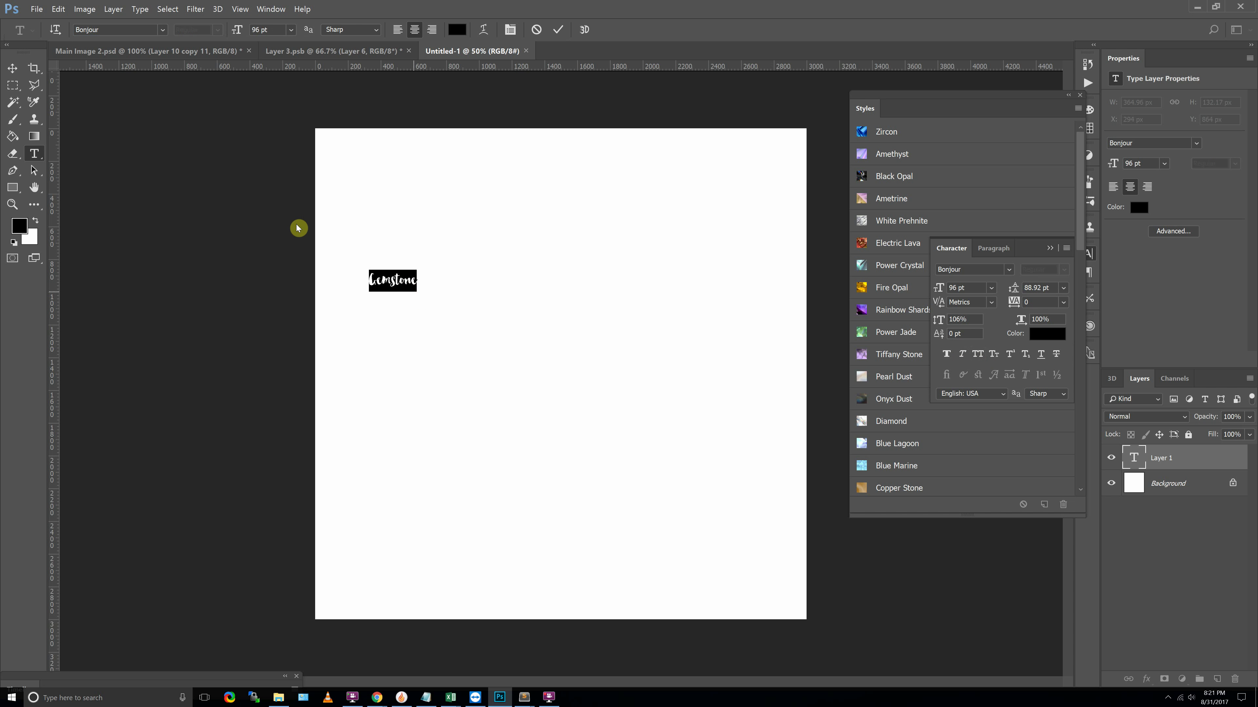
Step: Enlarge the Gemstone text to about 752 pt and move it to the upper part of the canvas
click(23, 74)
key(ctrl+t)
drag(483, 328, 749, 483)
key(Return)
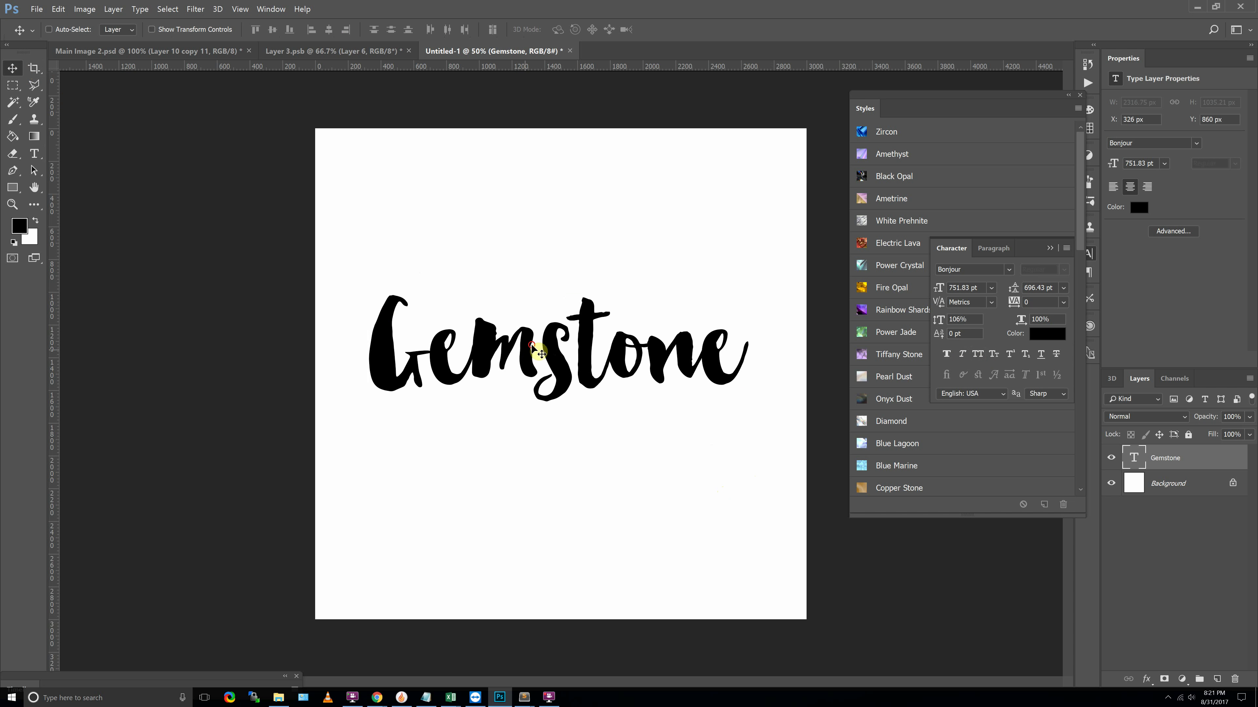
drag(537, 347, 539, 255)
Step: Open the Gemstone text's layer style settings beside the artwork and apply the Zircon style
right_click(1160, 455)
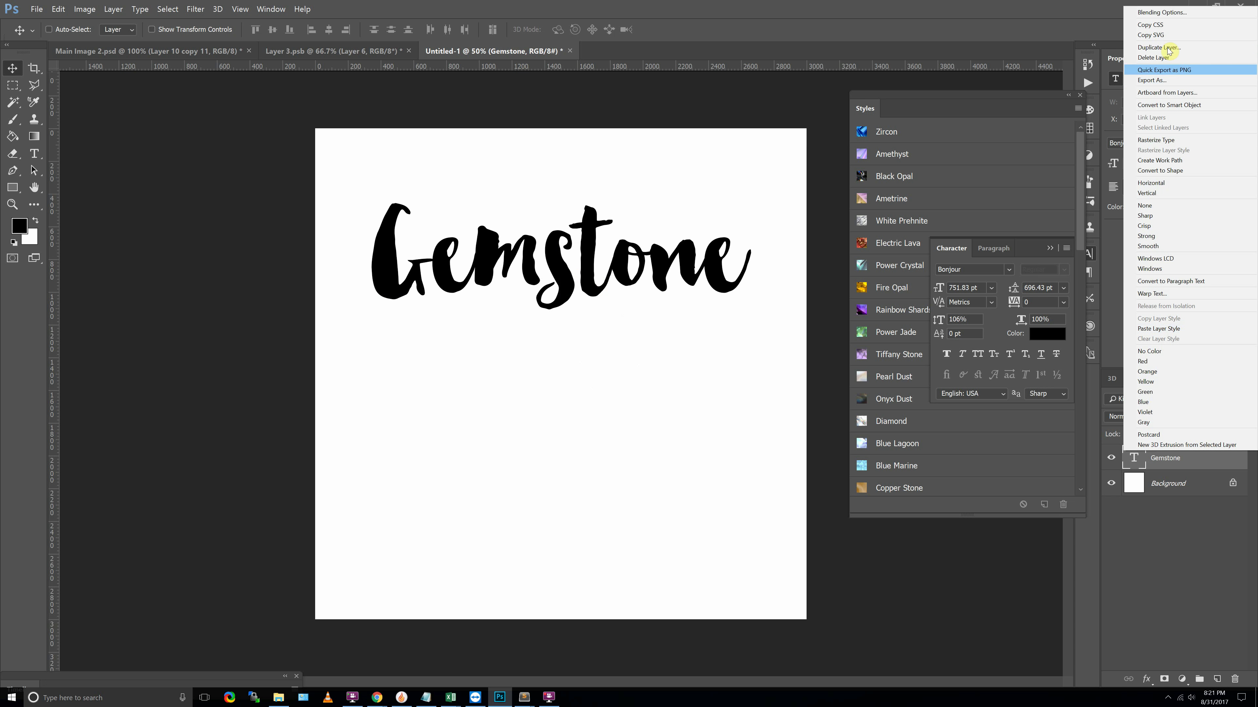
click(1168, 14)
click(832, 168)
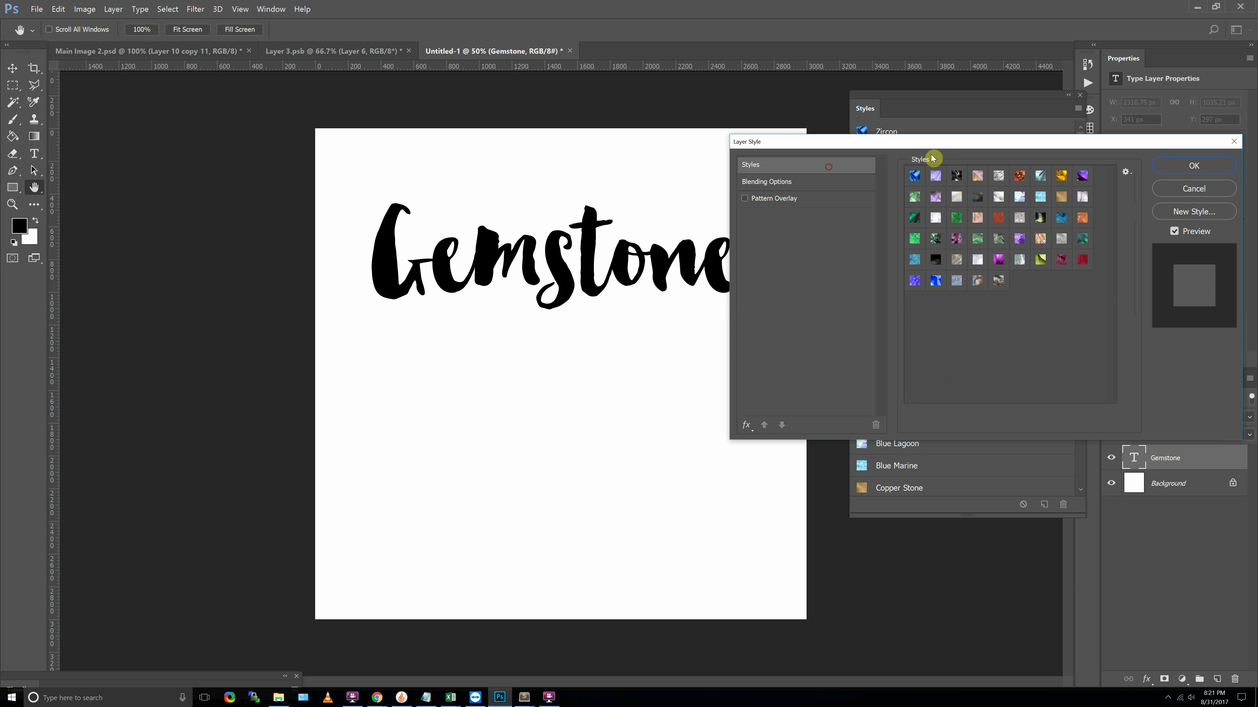
drag(936, 144, 1014, 145)
click(992, 180)
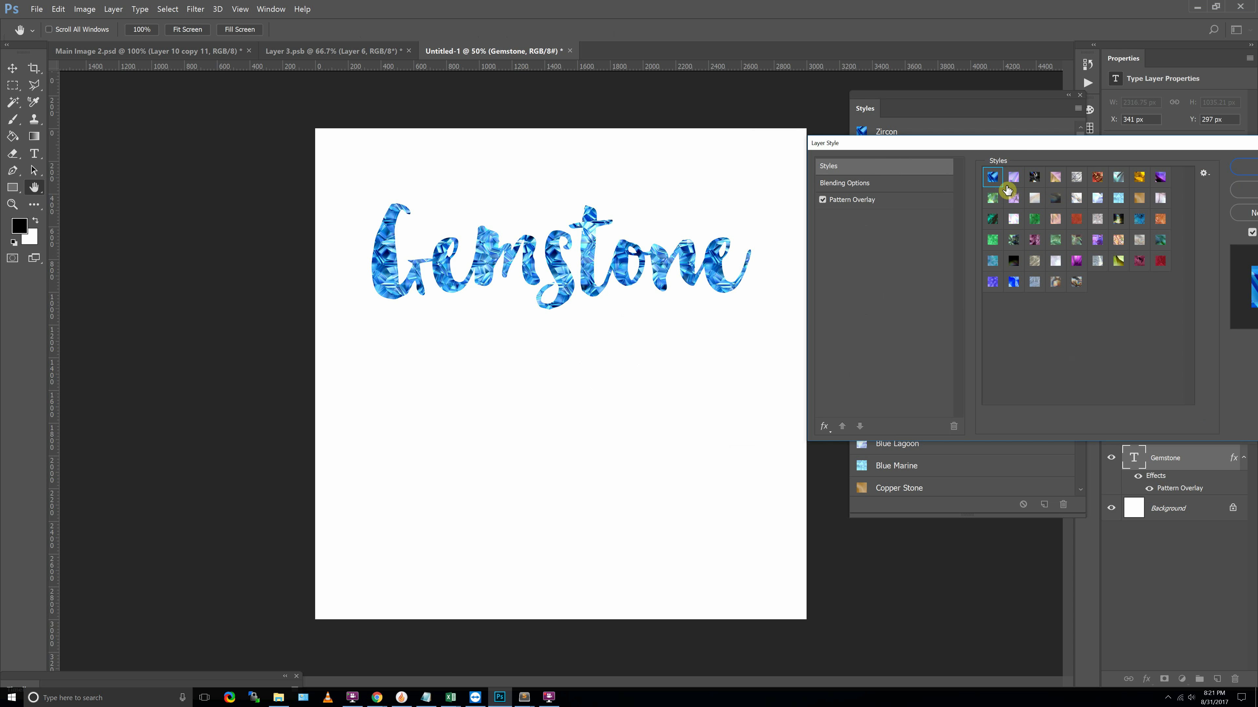
Step: Compare the Zircon pattern overlay on the Gemstone text at 50% and 100% scale, then return it to 50%
click(916, 200)
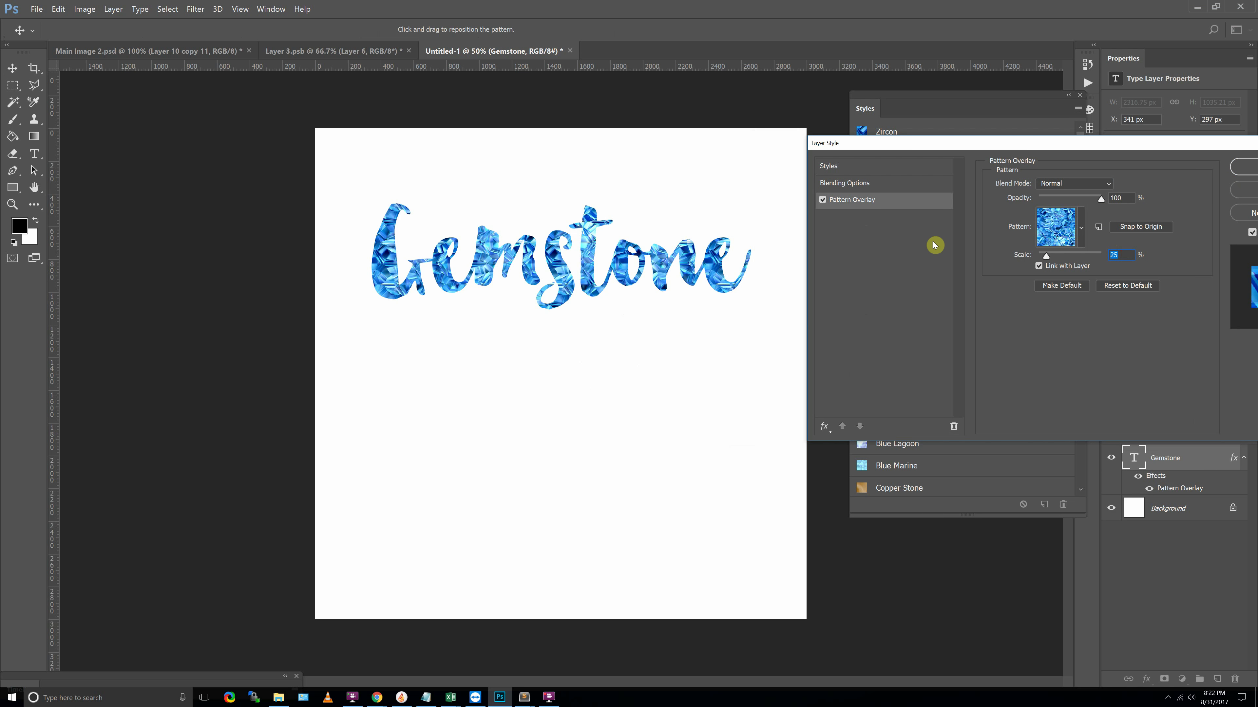
text(50)
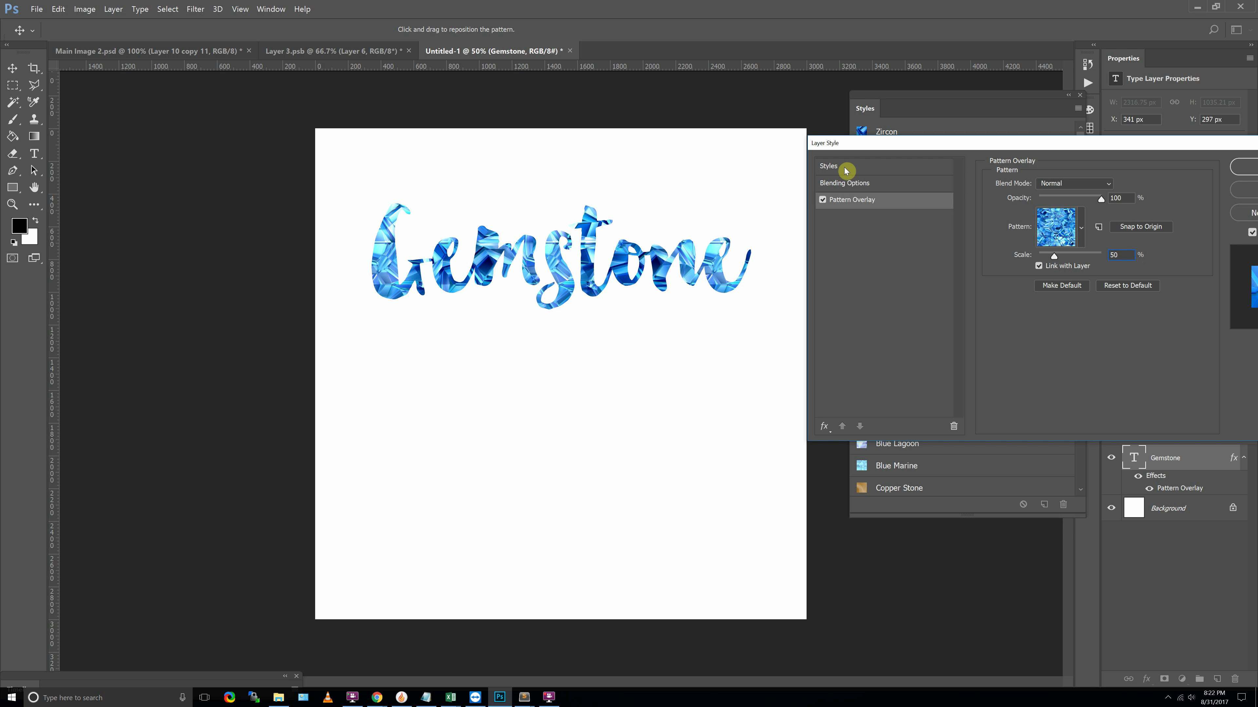
key(BackSpace)
key(BackSpace)
text(100)
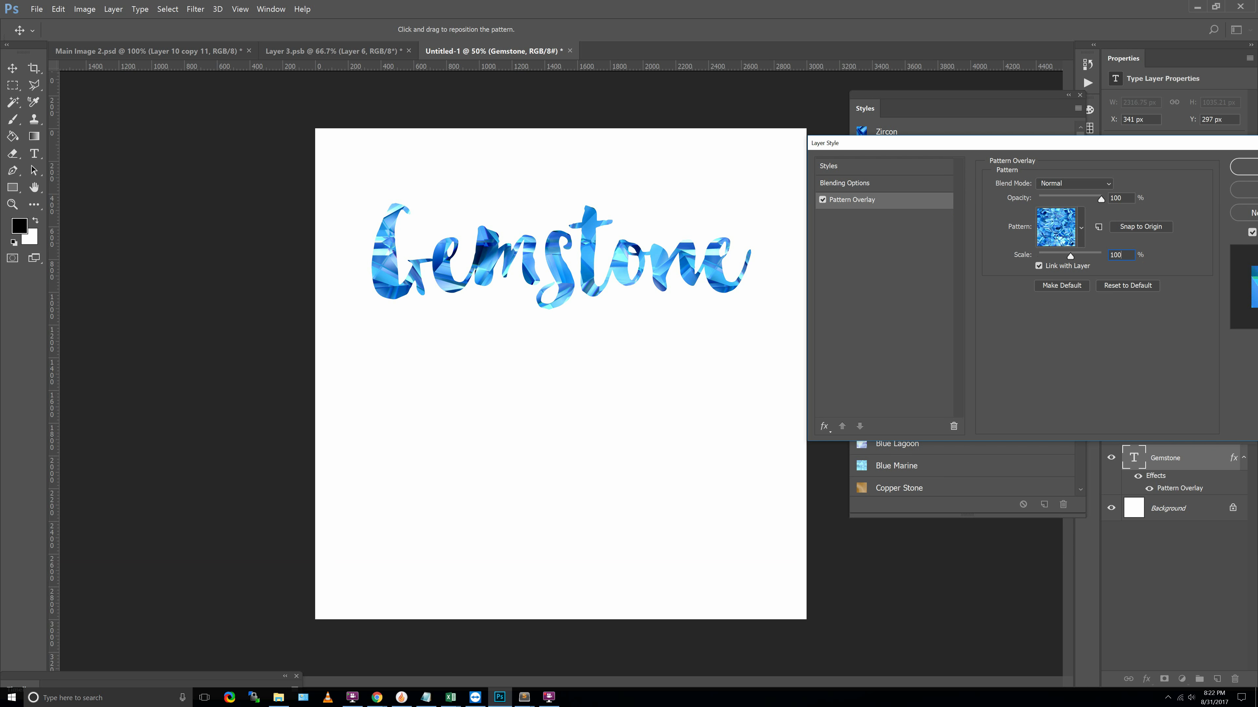
drag(1127, 252, 827, 164)
text(50)
Step: Try the dark pink stone style on the Gemstone text with its pattern scale at 100%, repositioning the pattern within the letters
click(853, 168)
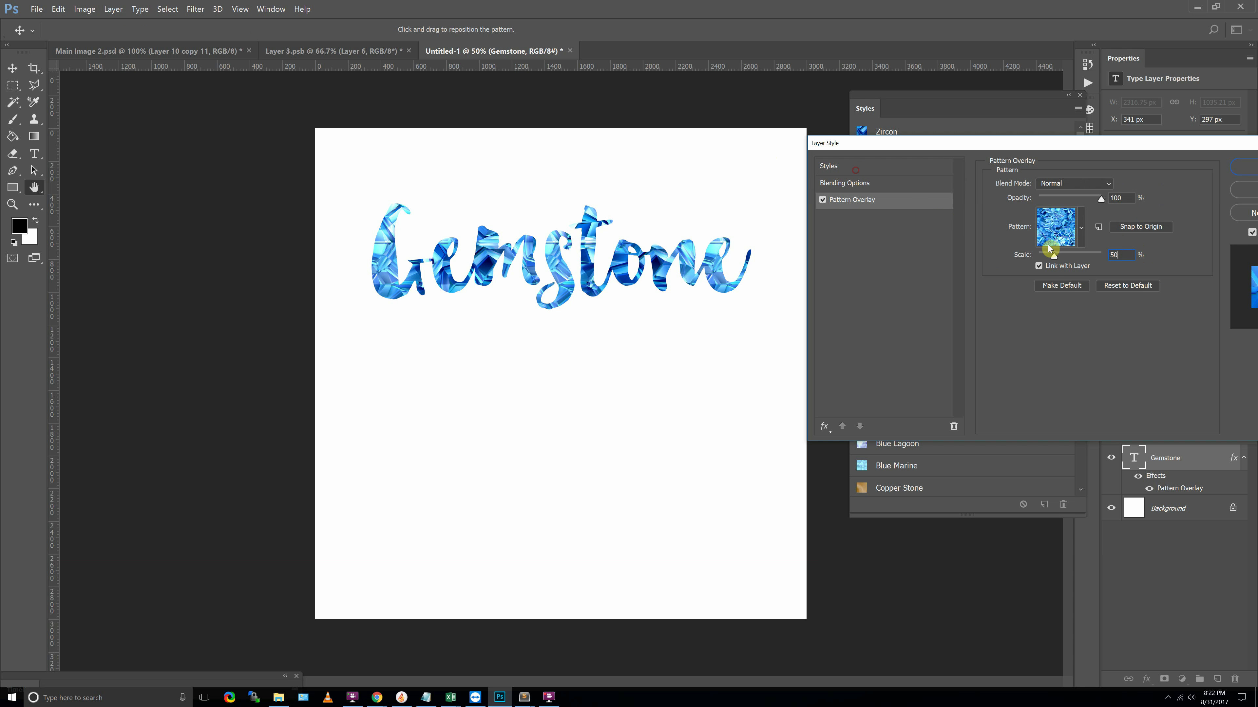
click(1143, 261)
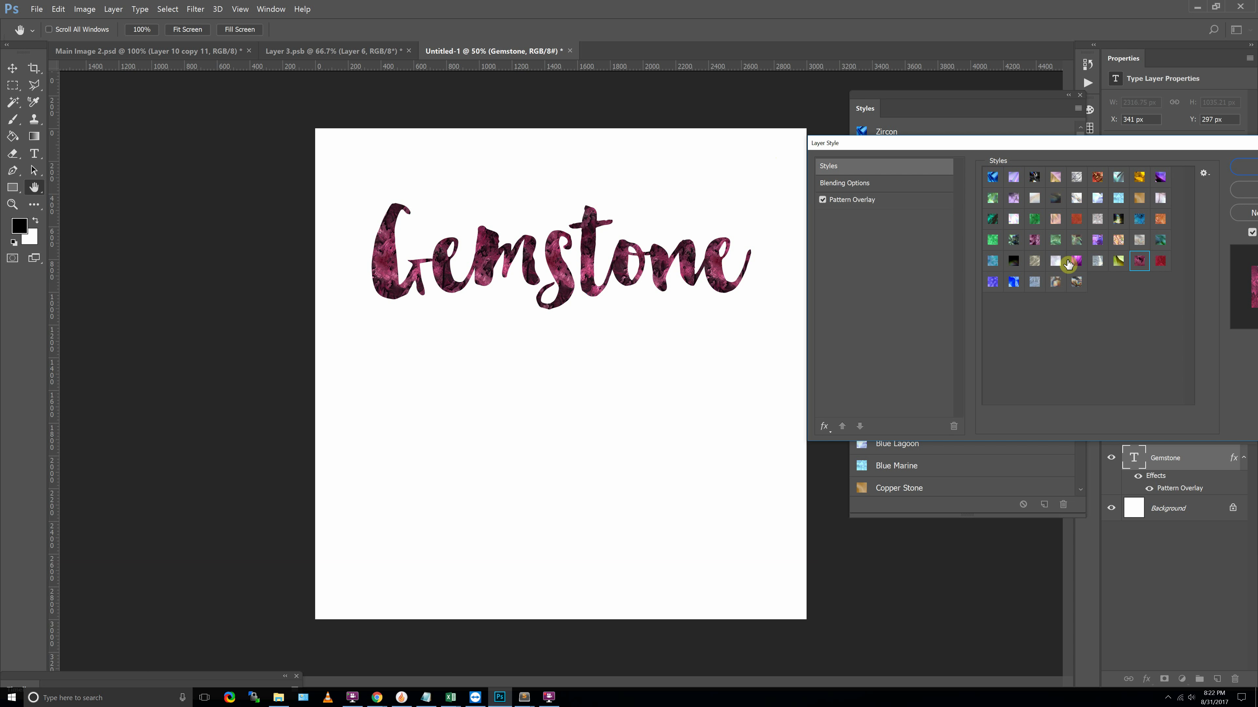
click(907, 206)
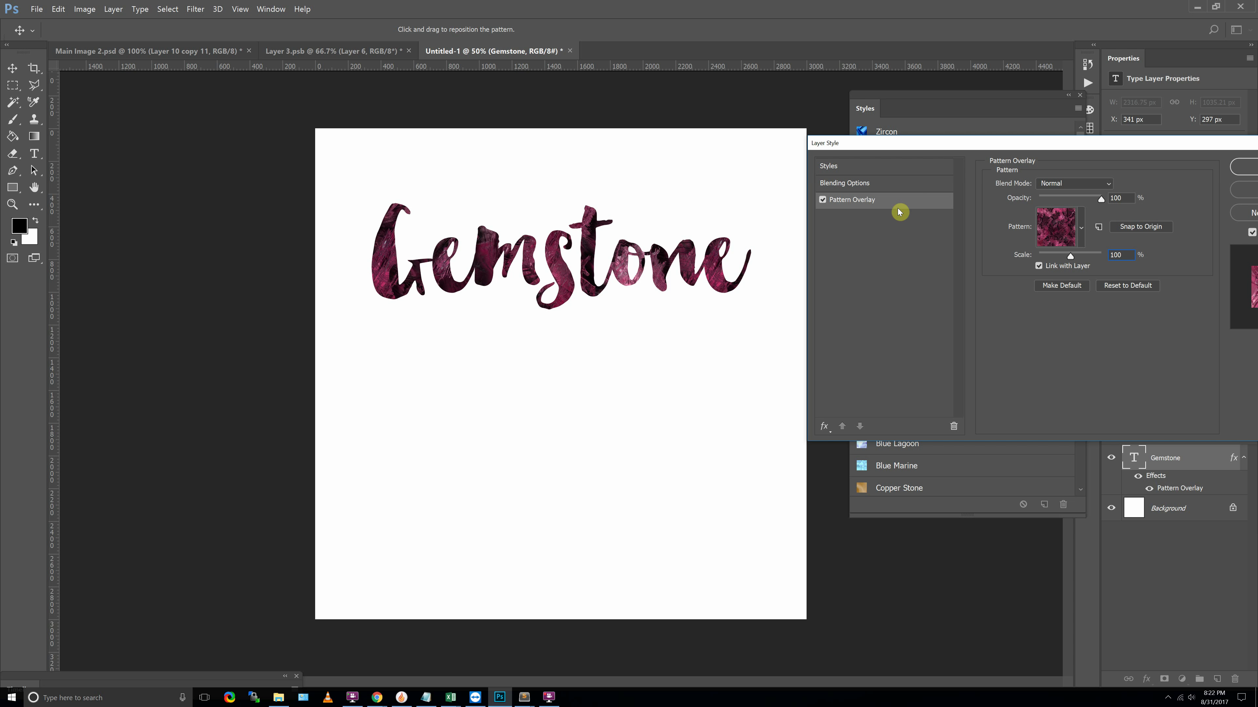
drag(546, 355, 666, 332)
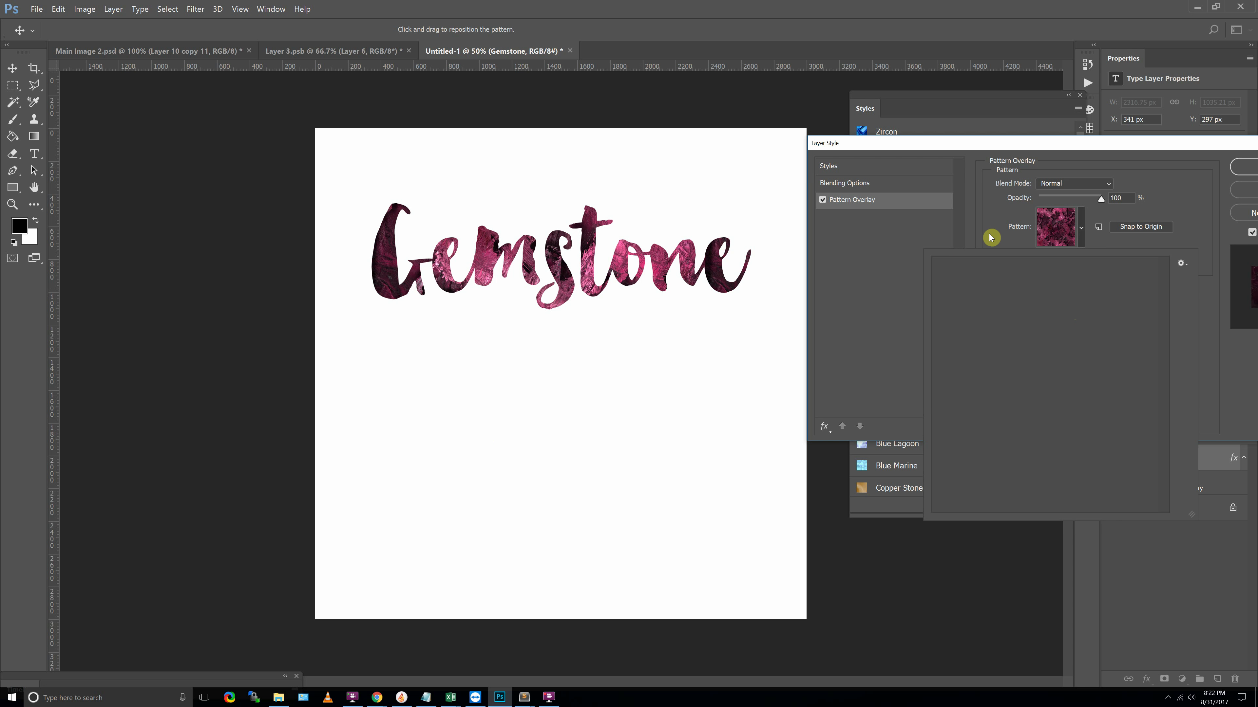
Step: Try the last three styles of the gemstone set on the Gemstone text, ending with the grey-blue stone
click(892, 168)
click(1076, 282)
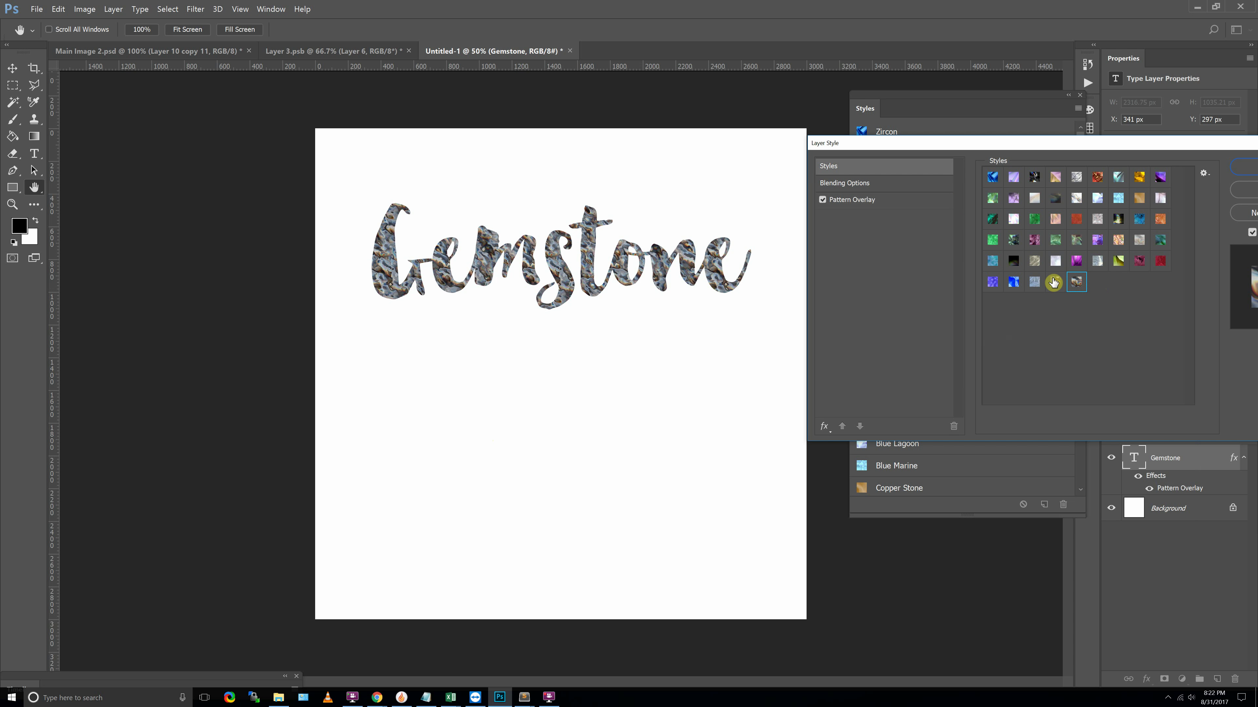
click(1055, 282)
click(1034, 282)
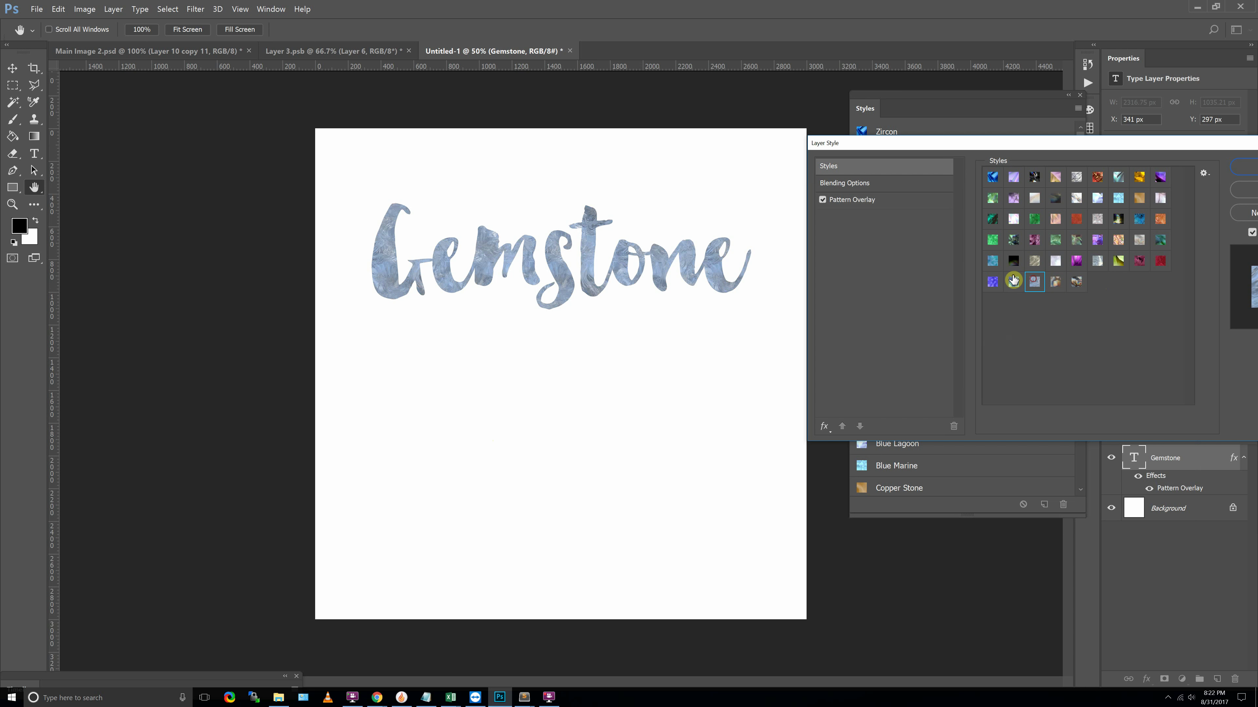
Step: Try the bright blue, violet-blue and neighbouring stone styles on the Gemstone text, ending with the black stone
click(1013, 282)
click(993, 282)
click(1012, 259)
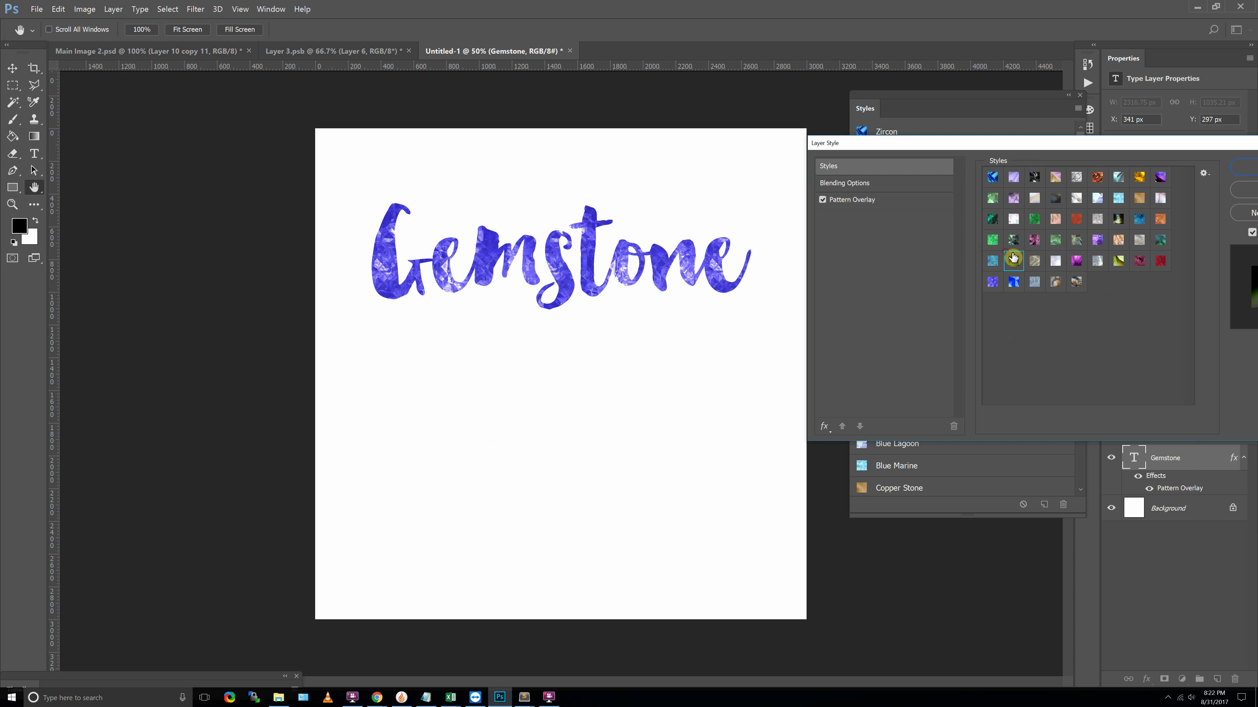
click(1029, 264)
click(1012, 259)
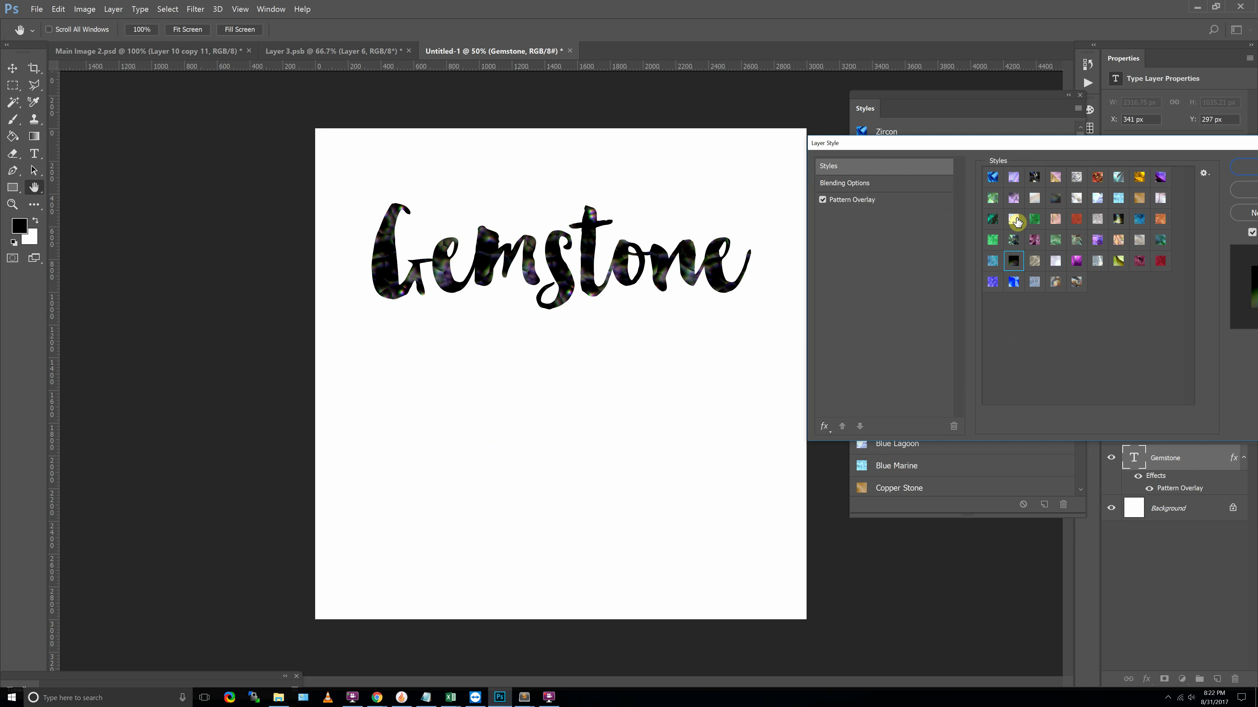
Step: Try the Onyx Dust style on the Gemstone text with its pattern scale at 100%, repositioning the pattern within the letters
click(1056, 200)
click(880, 199)
drag(1119, 254, 943, 240)
text(100)
drag(640, 328, 726, 295)
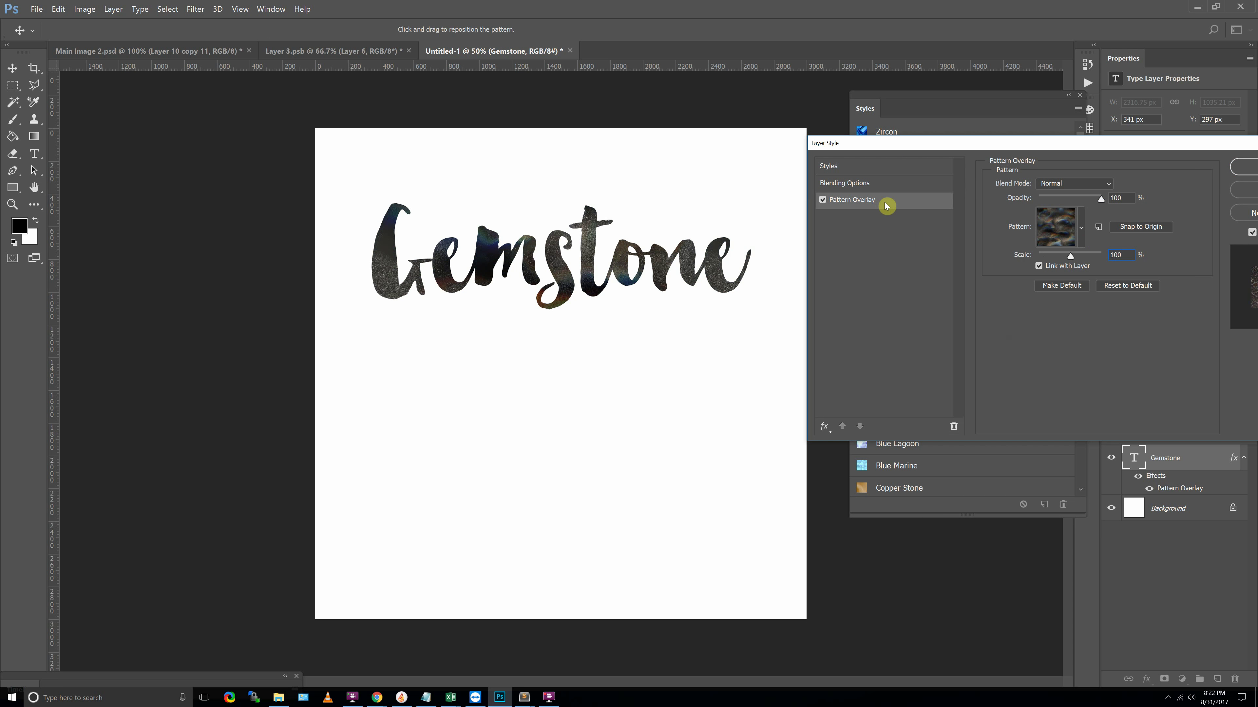
Step: Apply the Tiffany Stone style to the Gemstone text with the pattern scale at 100% and the pattern repositioned within the letters
click(891, 161)
click(1012, 250)
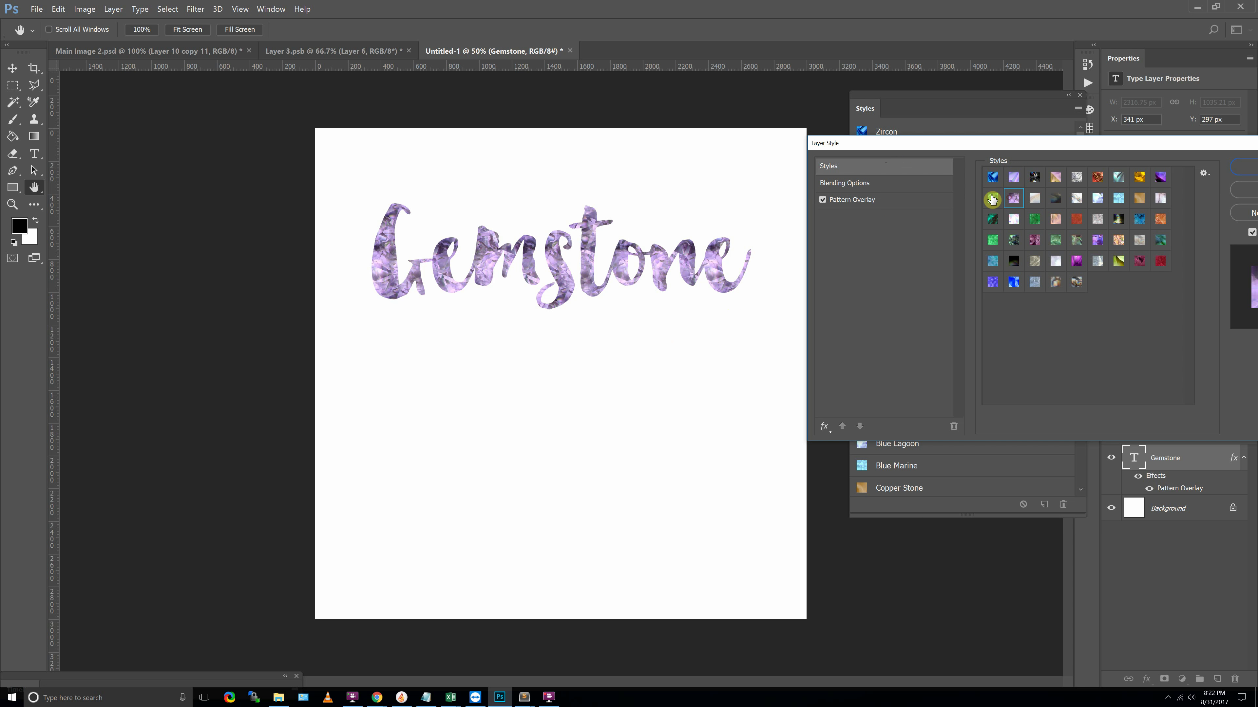
click(907, 201)
drag(1117, 254, 809, 154)
text(100)
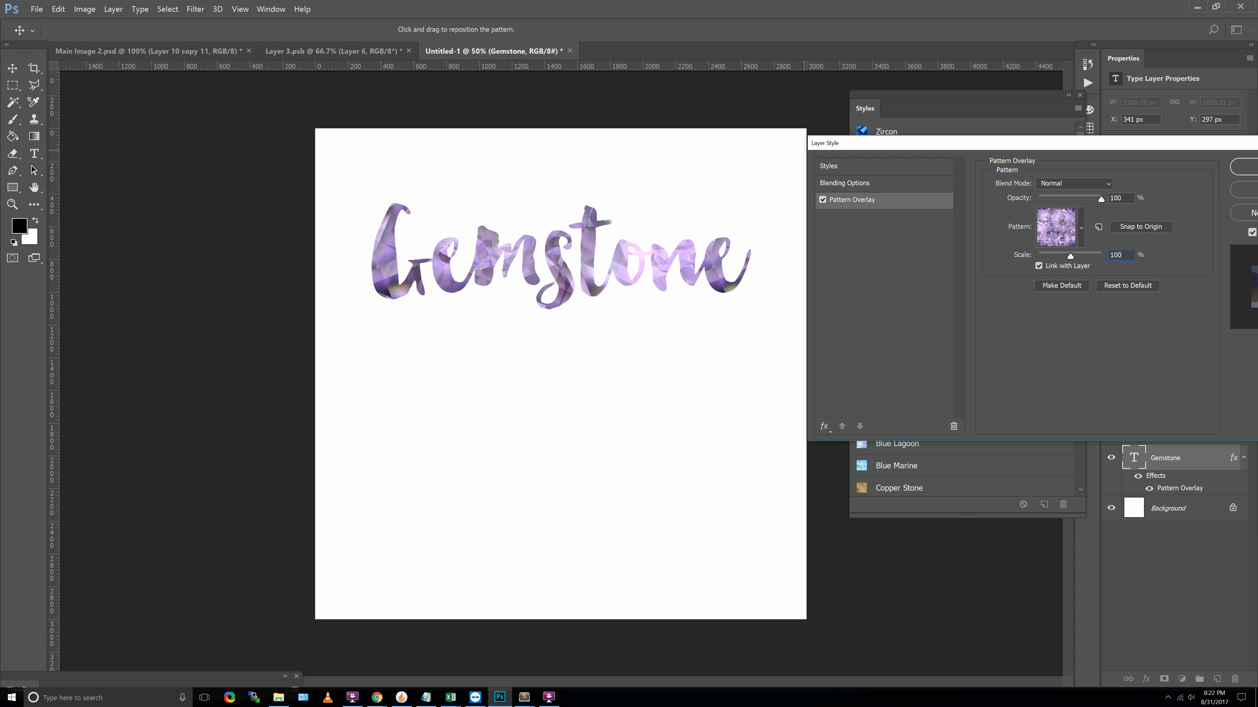
drag(680, 180, 685, 218)
click(1242, 168)
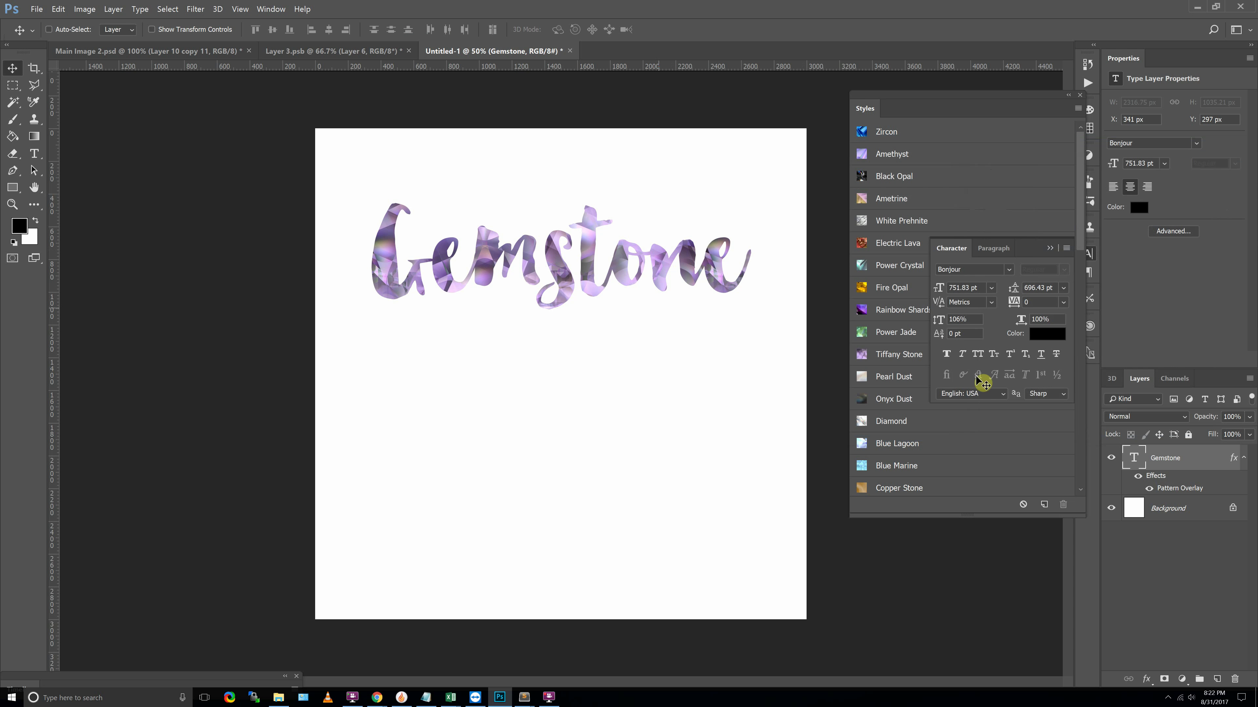
Step: View the sailor poster in Layer 3.psb, then the Bedazzle artwork in Main Image 2.psd, with the Styles panel moved aside
drag(686, 299, 682, 422)
click(362, 56)
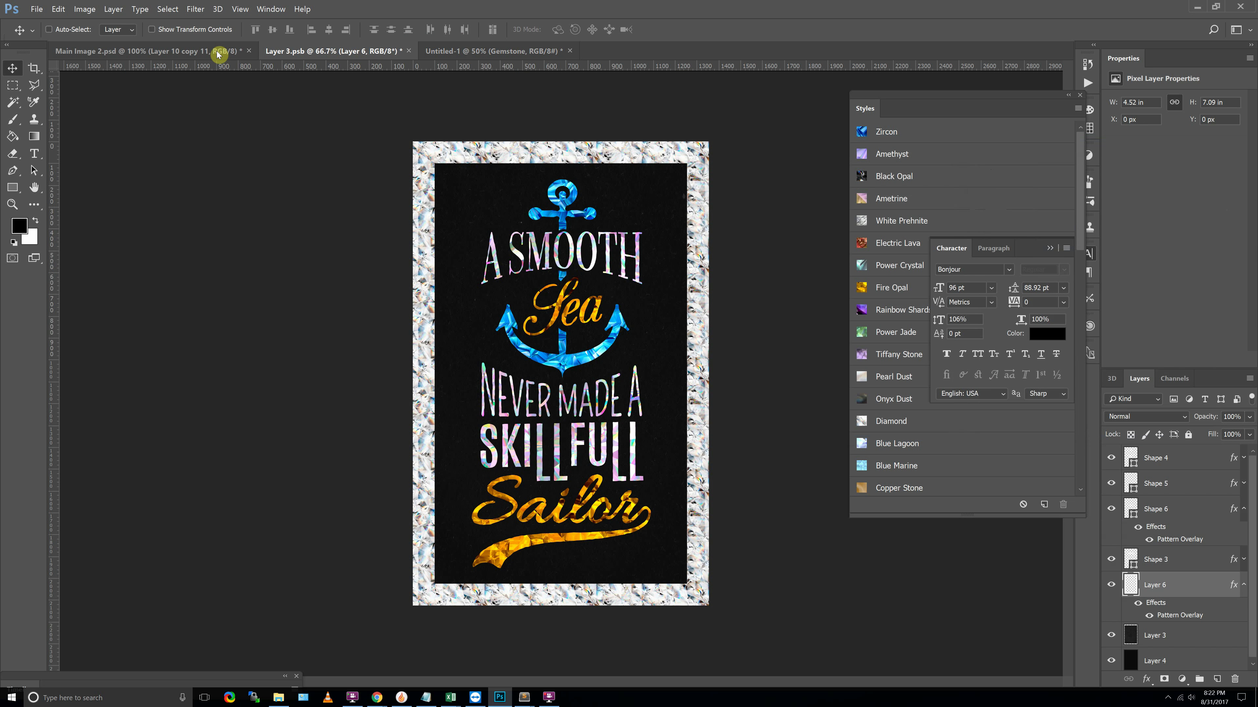
click(200, 51)
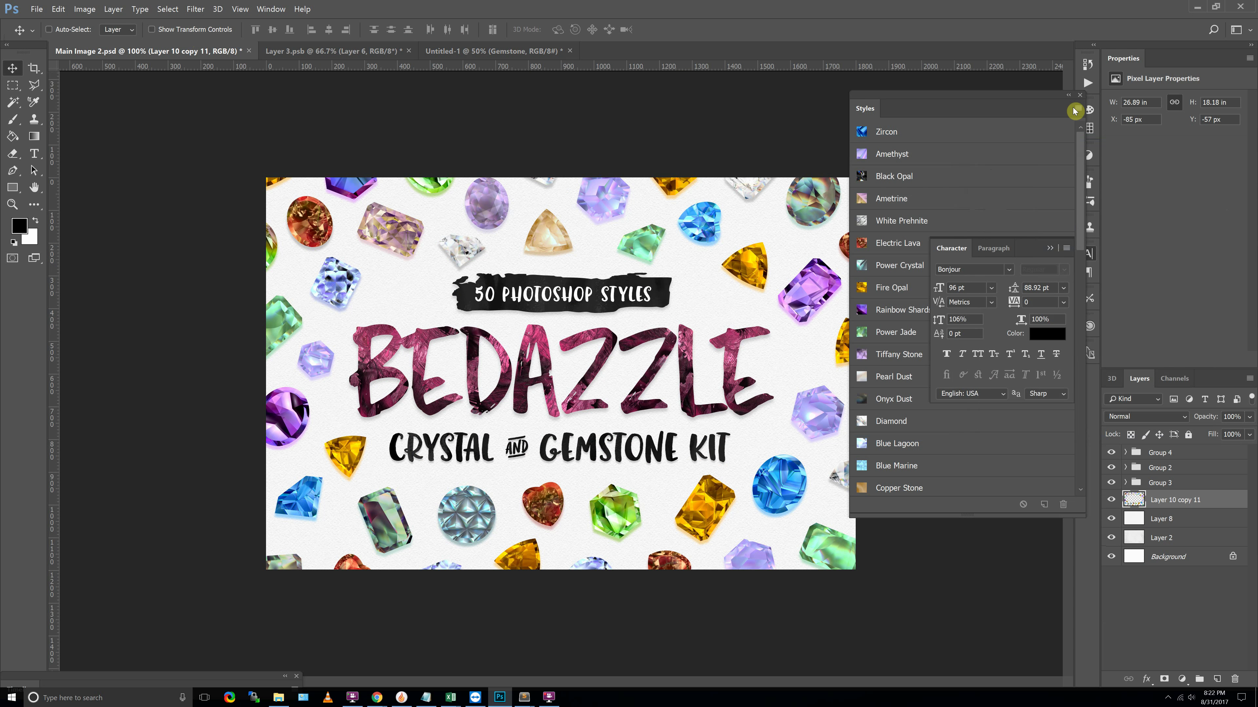
drag(920, 102, 952, 103)
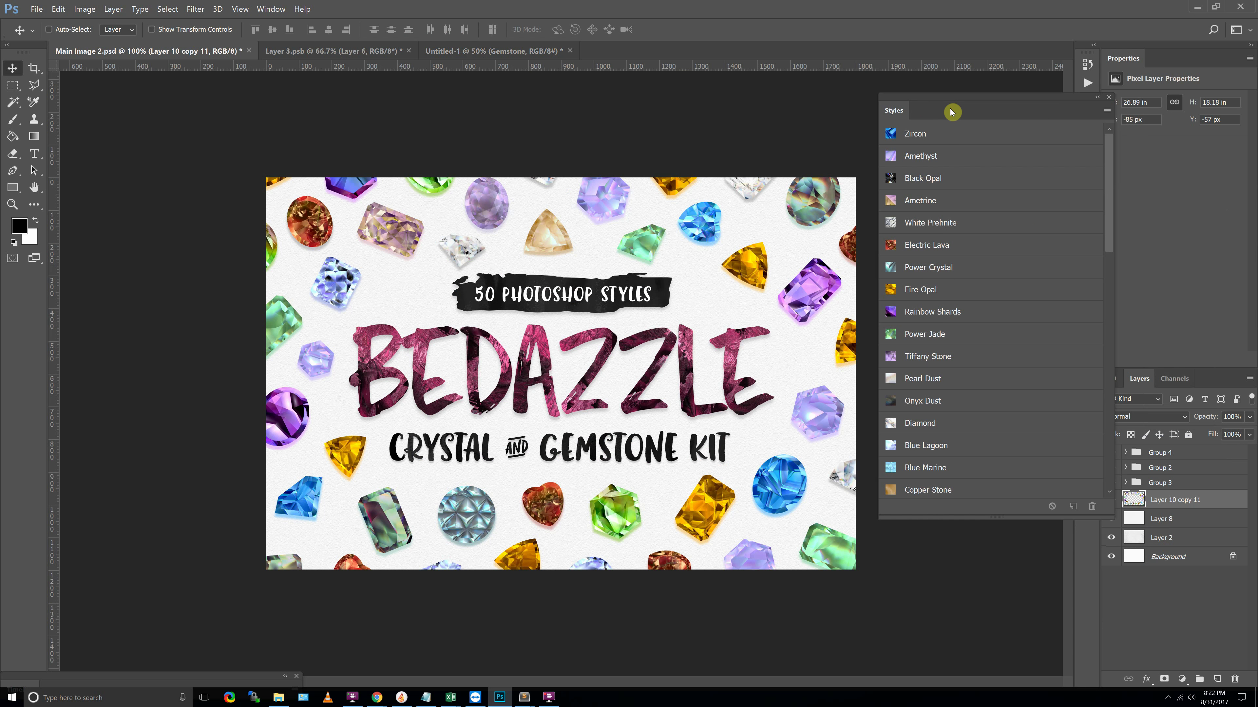
click(548, 697)
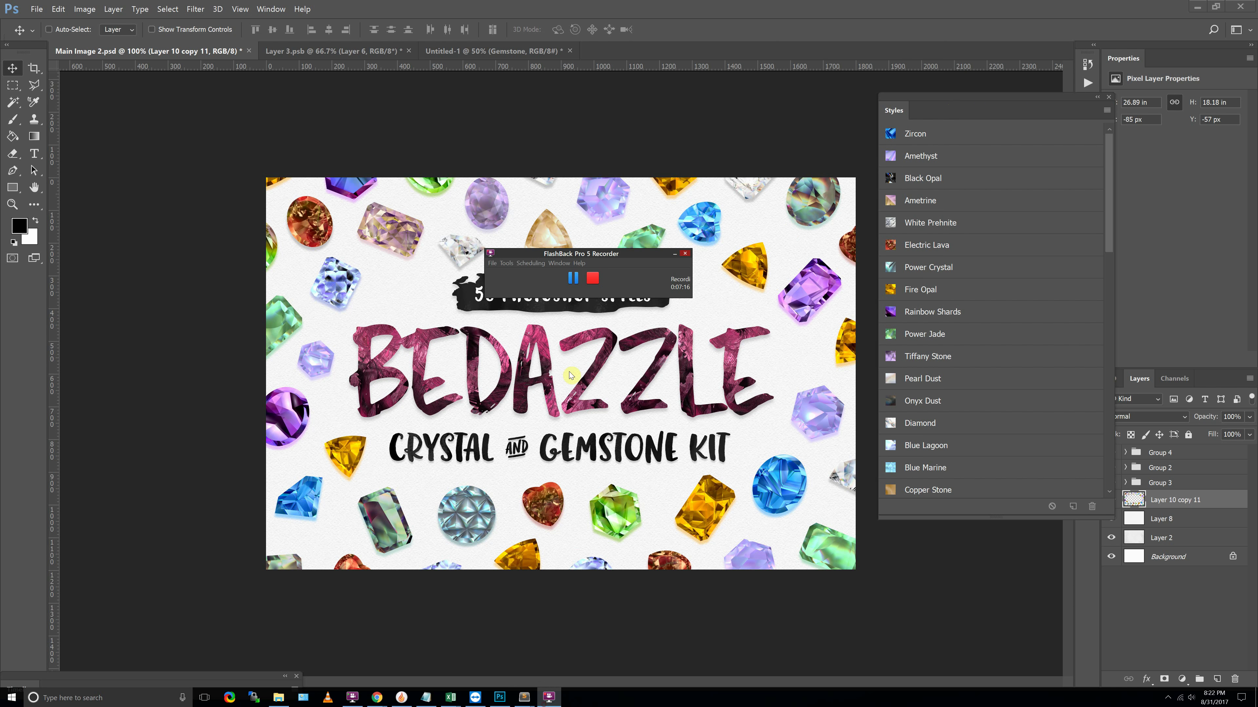